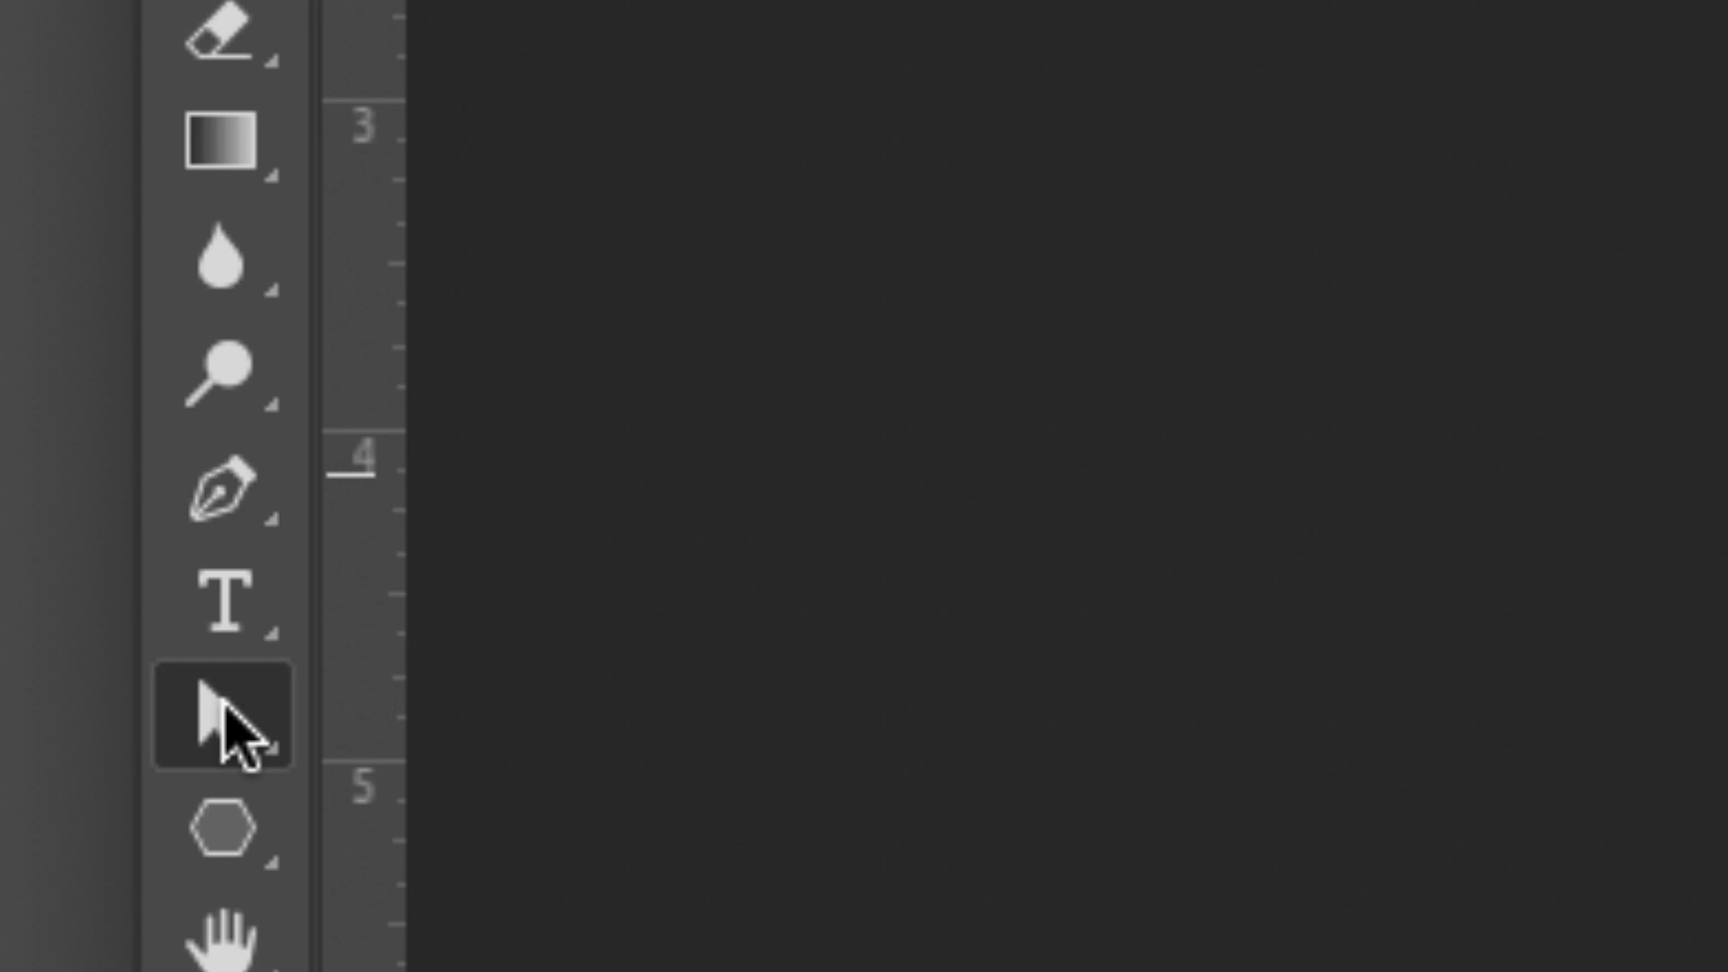
Draw a closed zigzag Pen path from the big head's open mouth up past the top of the canvas and back to the mouth.
right_click(236, 734)
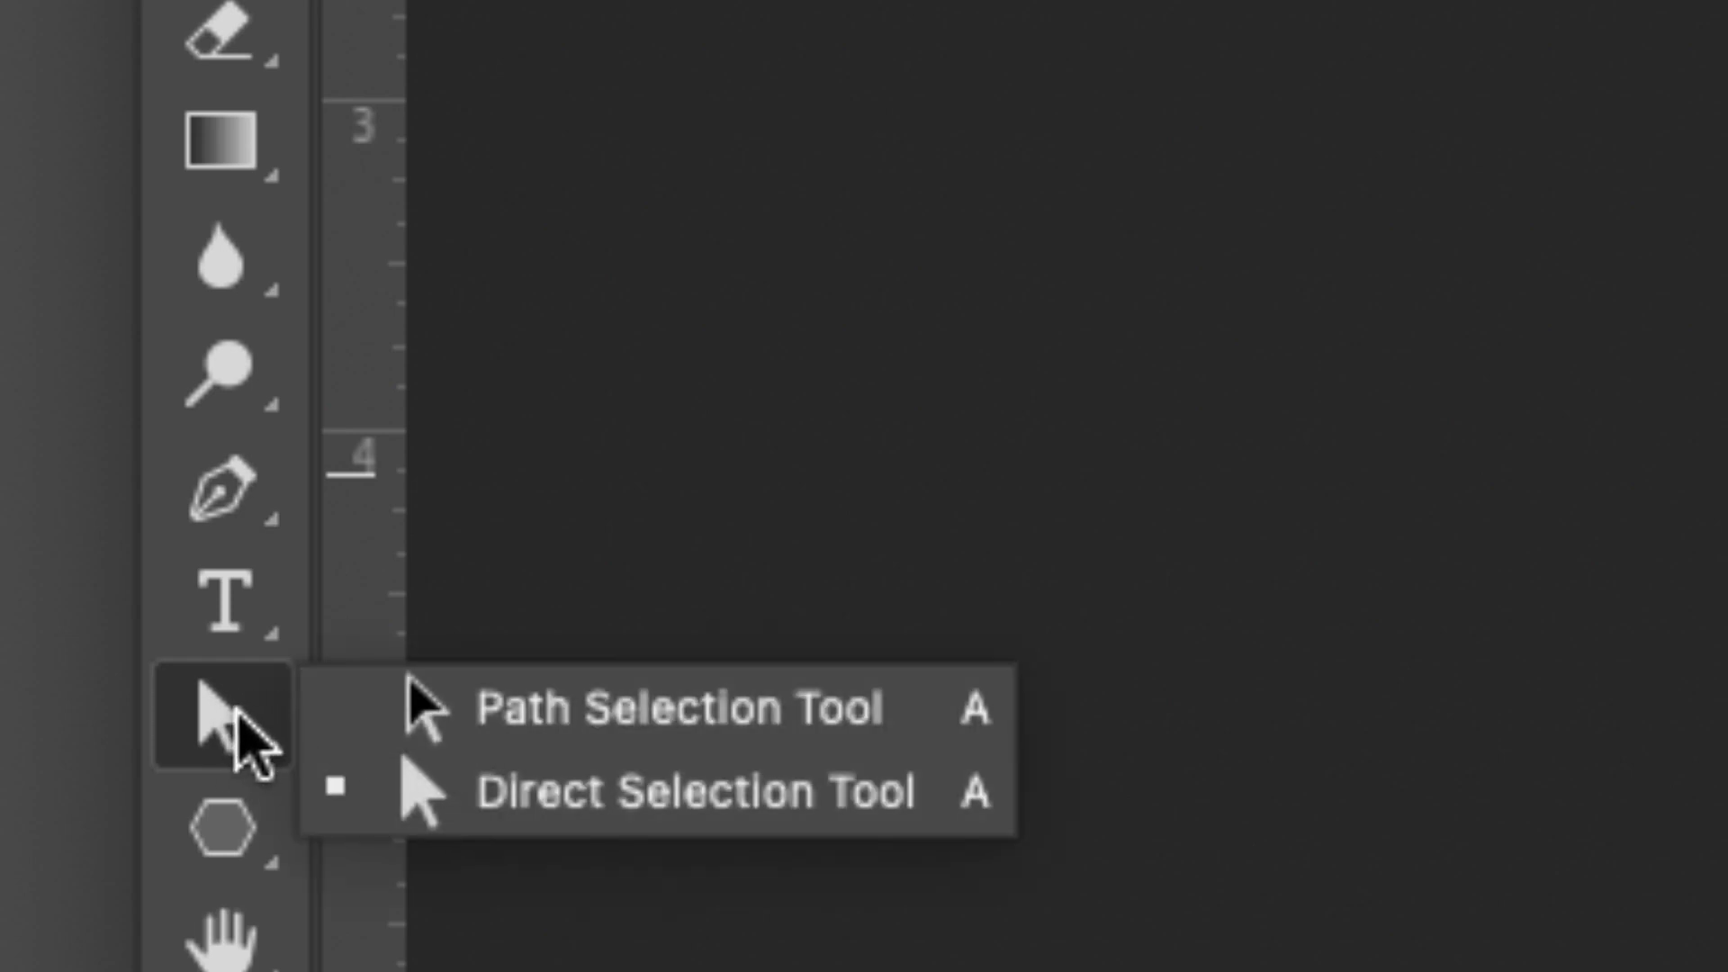
left_click(237, 531)
right_click(238, 531)
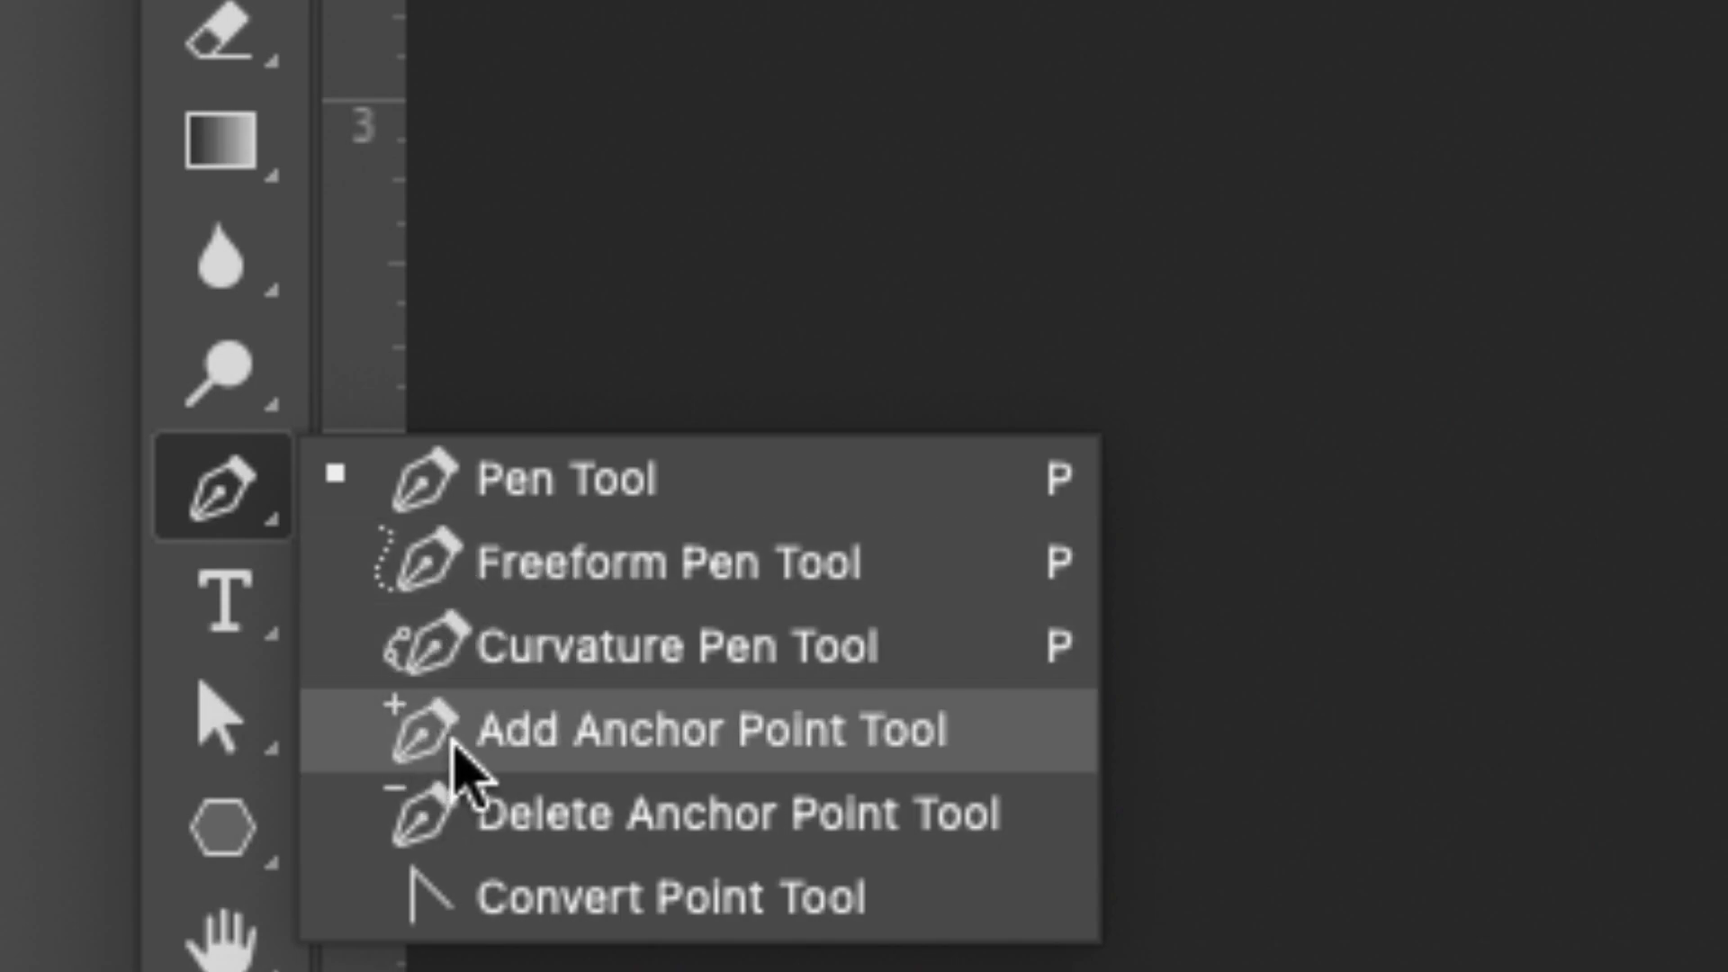
left_click(451, 497)
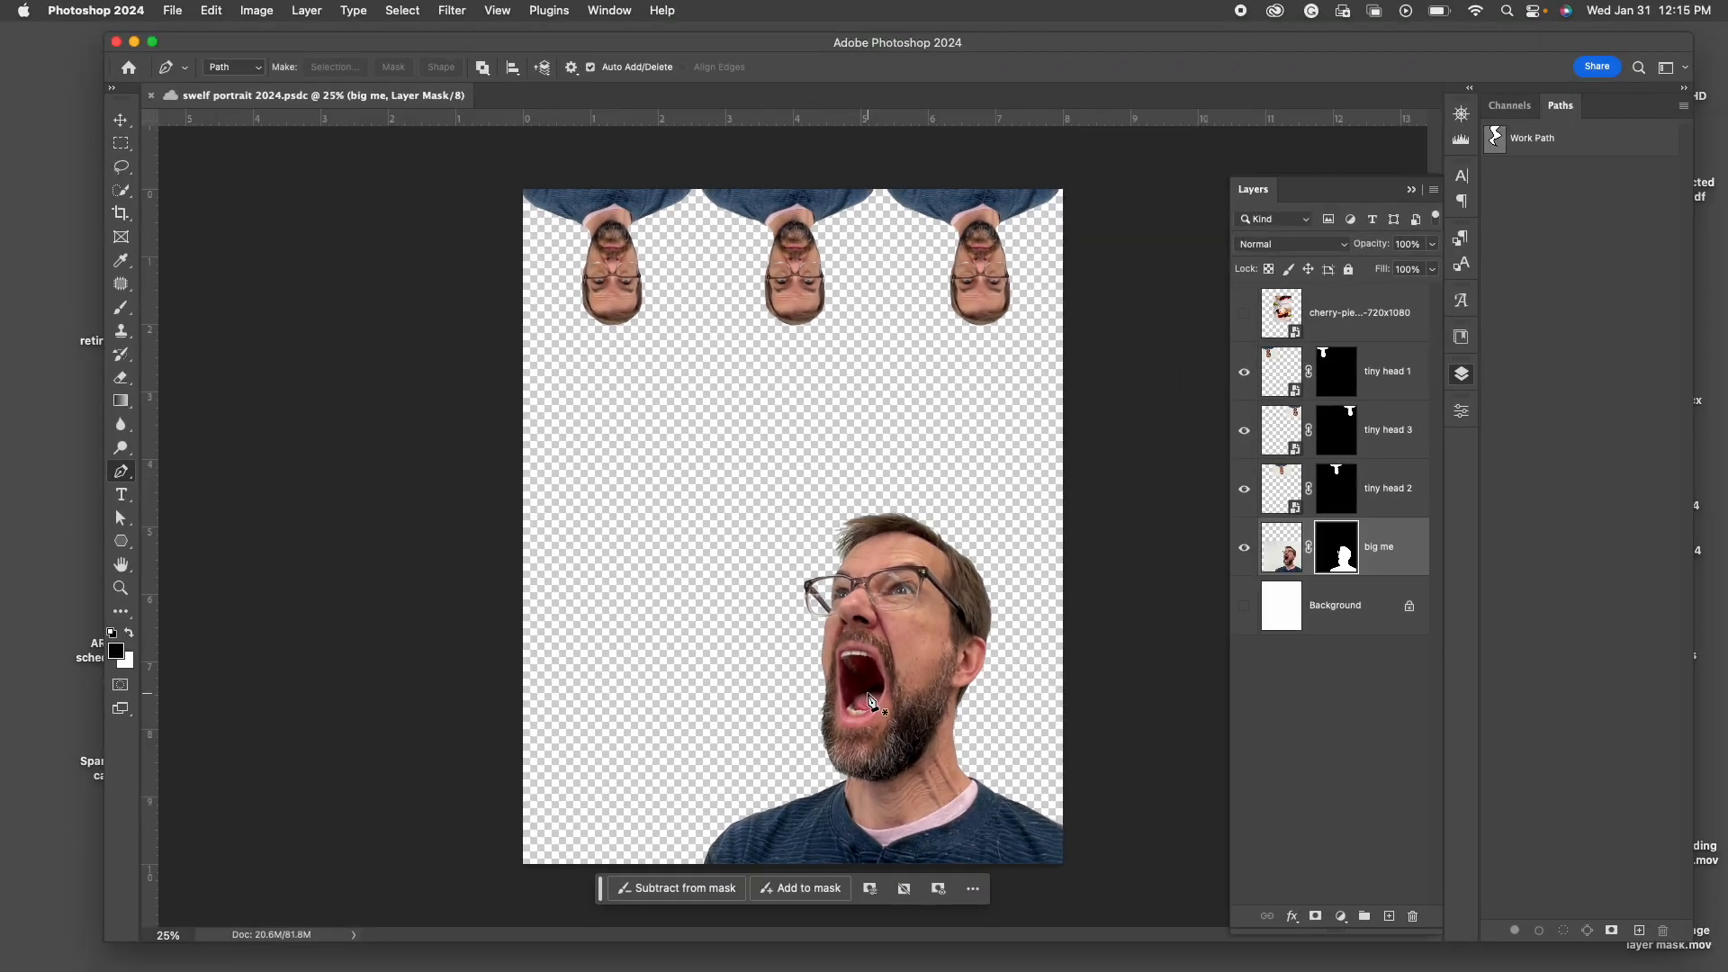
left_click(871, 699)
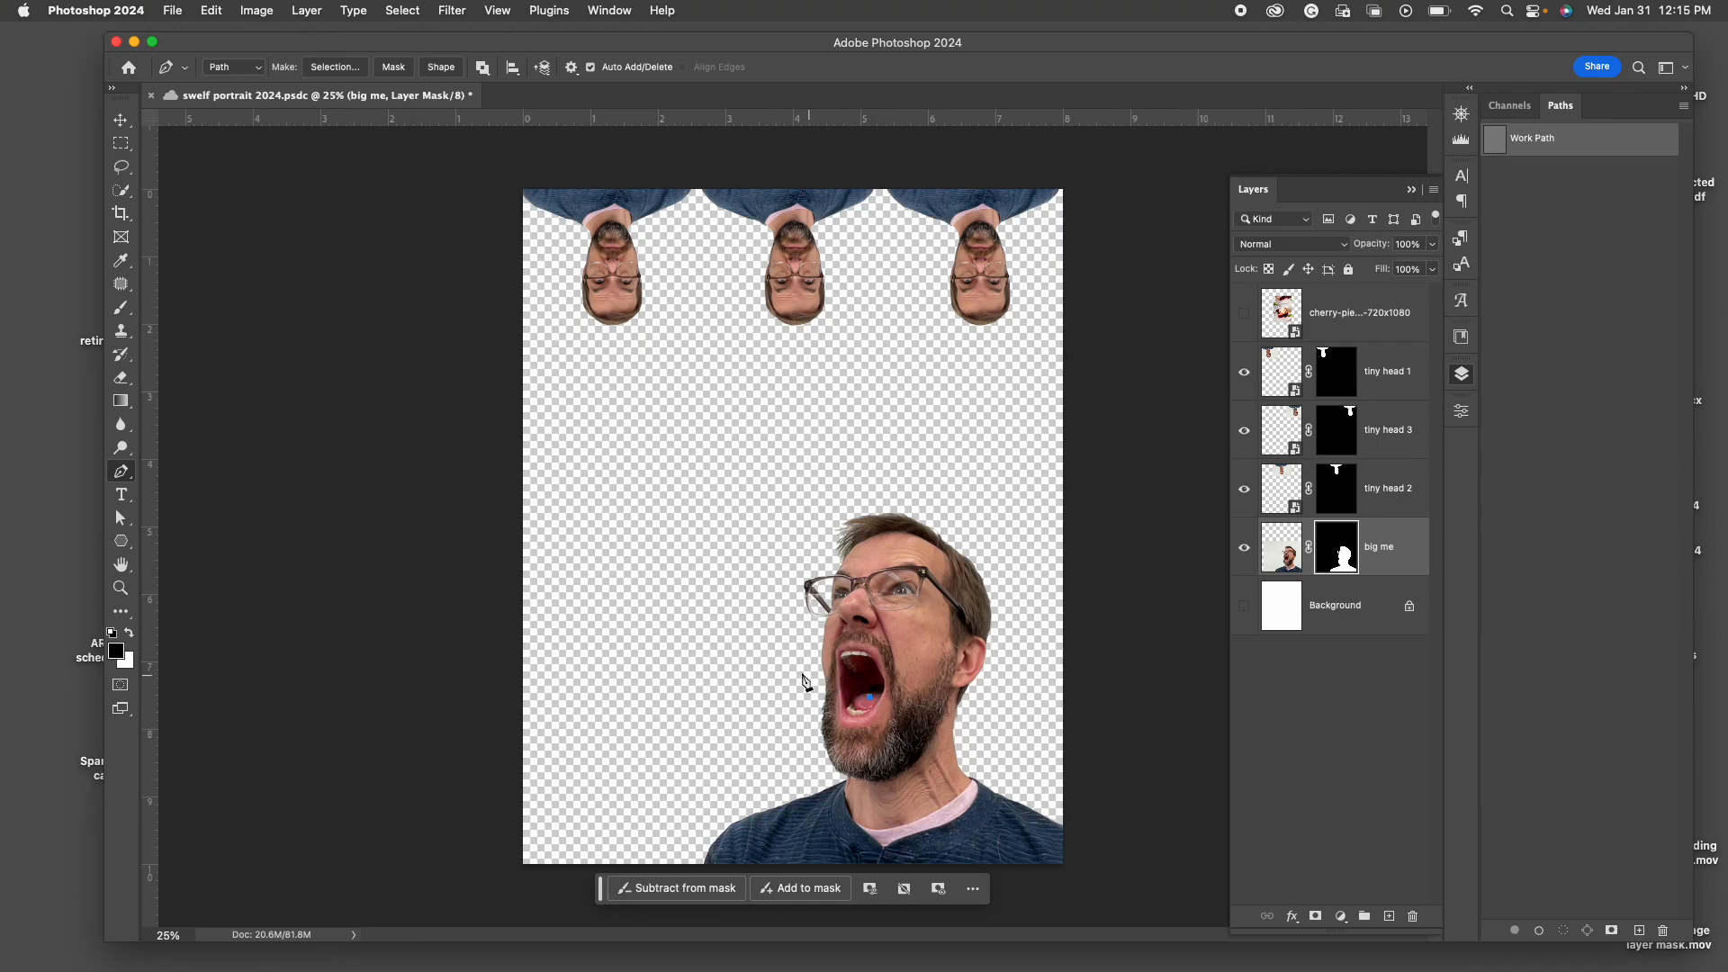
left_click(705, 666)
left_click(575, 518)
left_click(654, 420)
left_click(542, 160)
left_click(850, 158)
left_click(723, 300)
left_click(814, 445)
left_click(685, 509)
left_click(752, 603)
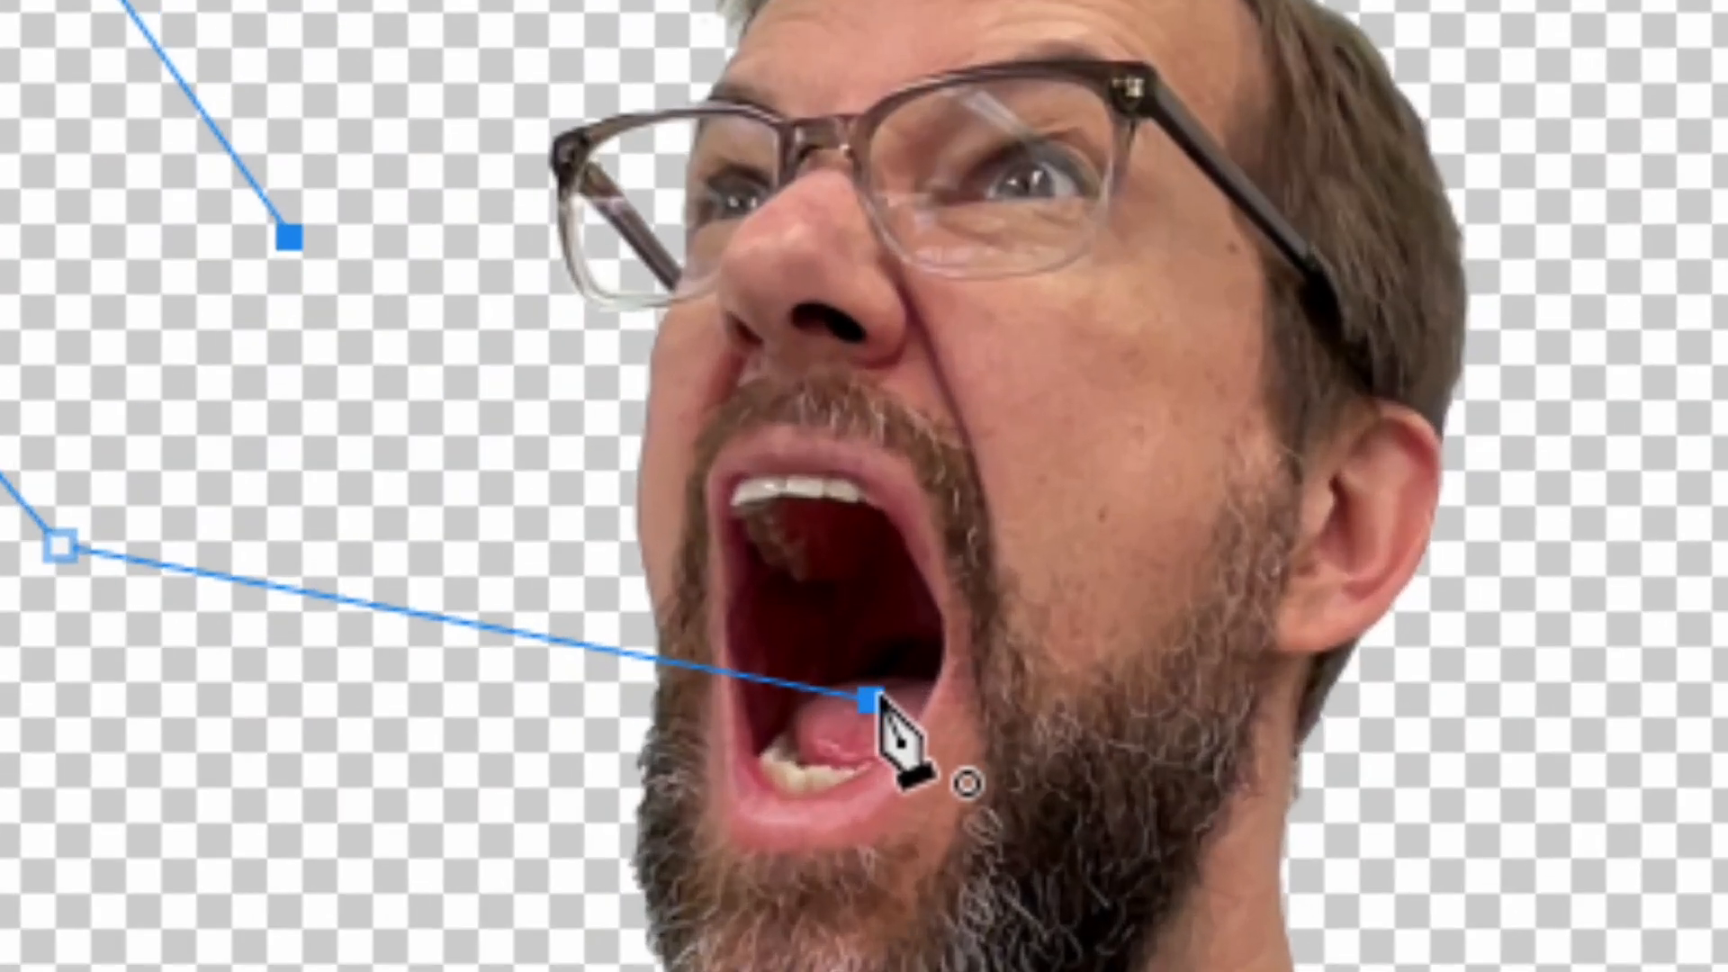
left_click(873, 700)
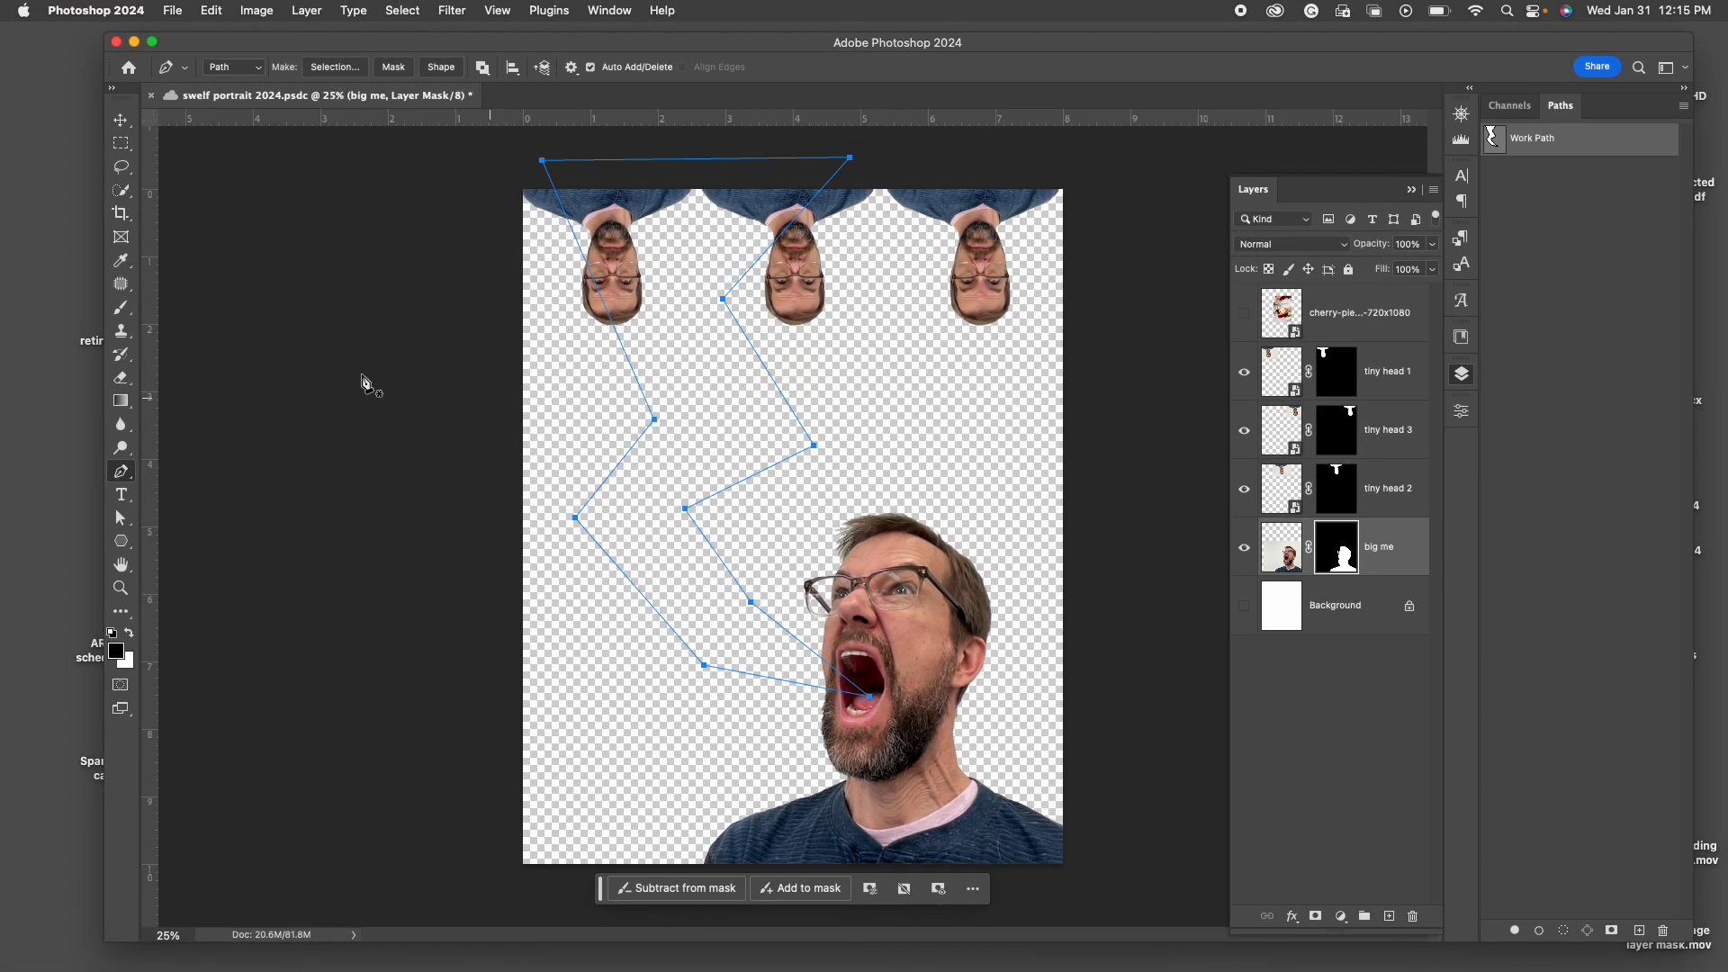
left_click(749, 477)
left_click(772, 378)
key("super+z")
key("super+z")
Convert the seven anchor points along both sides of the zigzag path into smooth curves with the Convert Point tool.
right_click(121, 472)
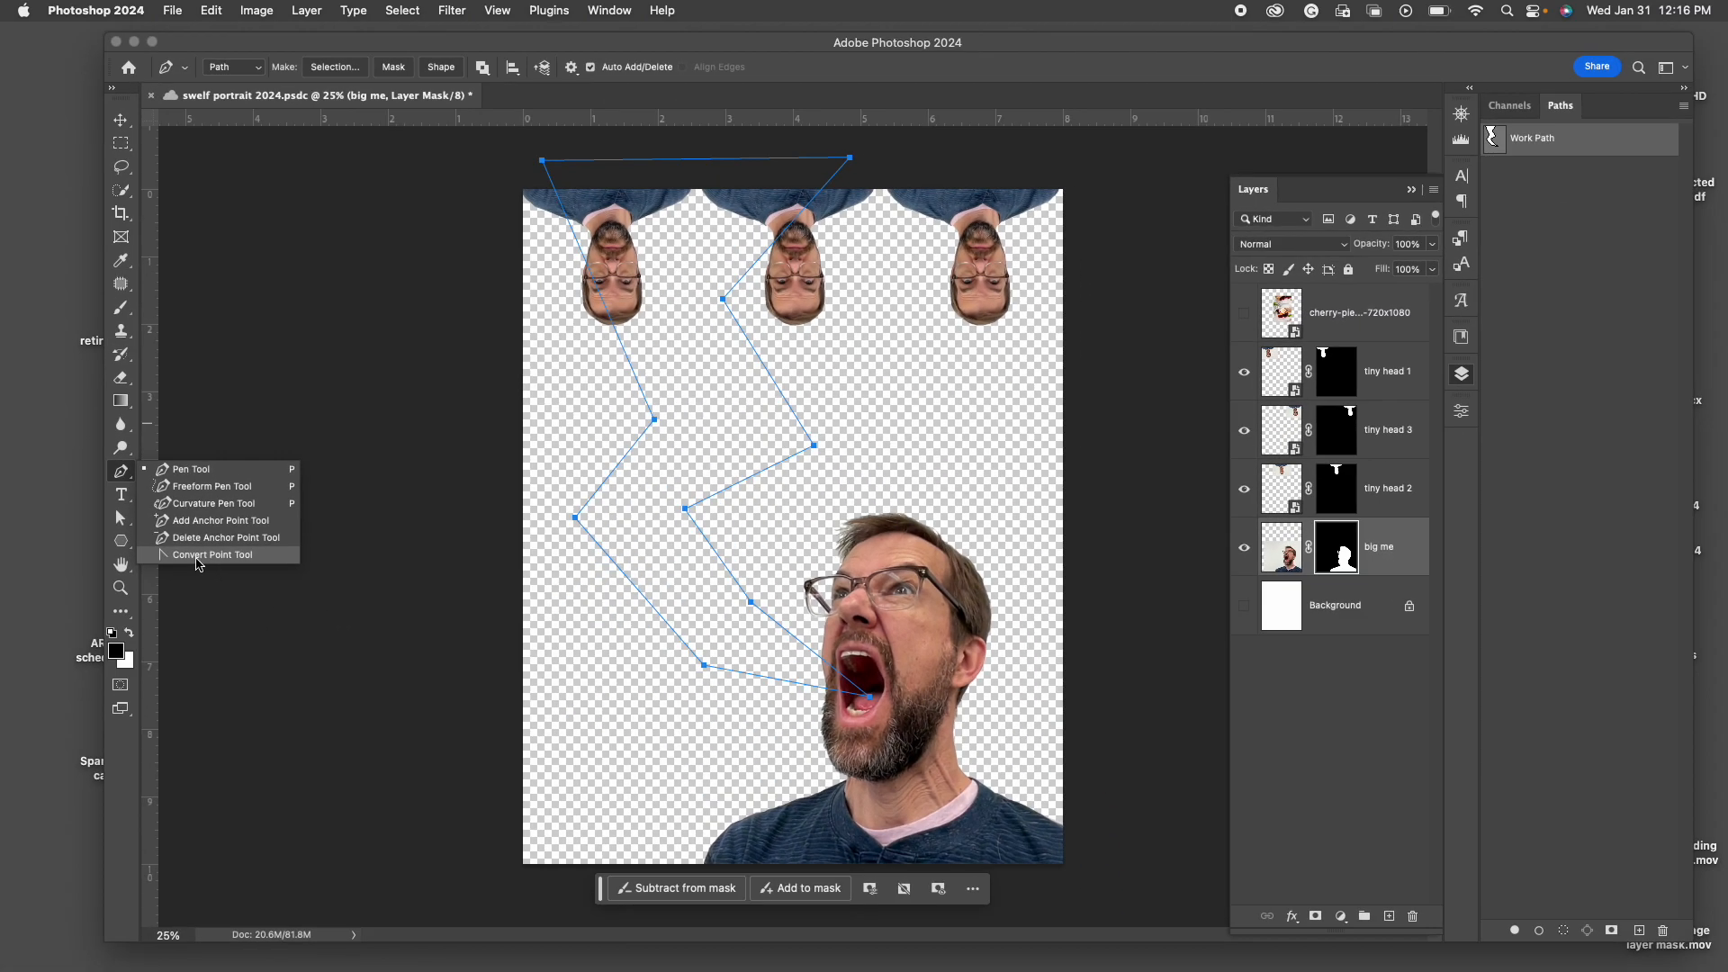
left_click(199, 556)
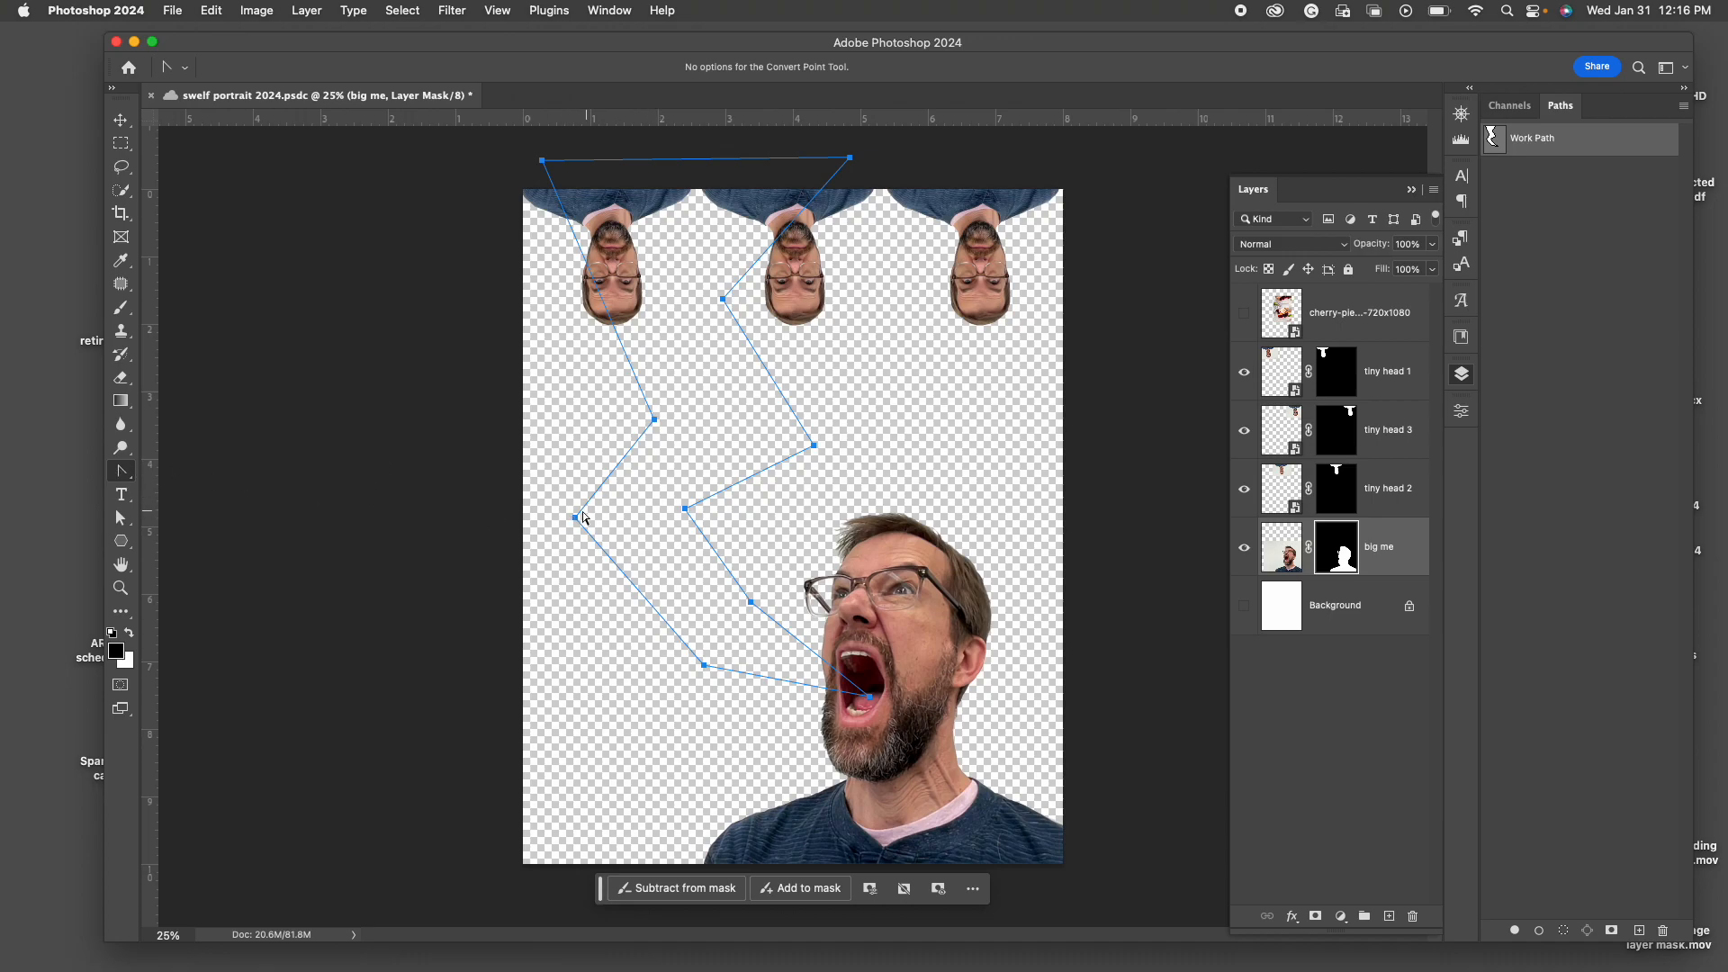
left_click_drag(574, 521, 573, 462)
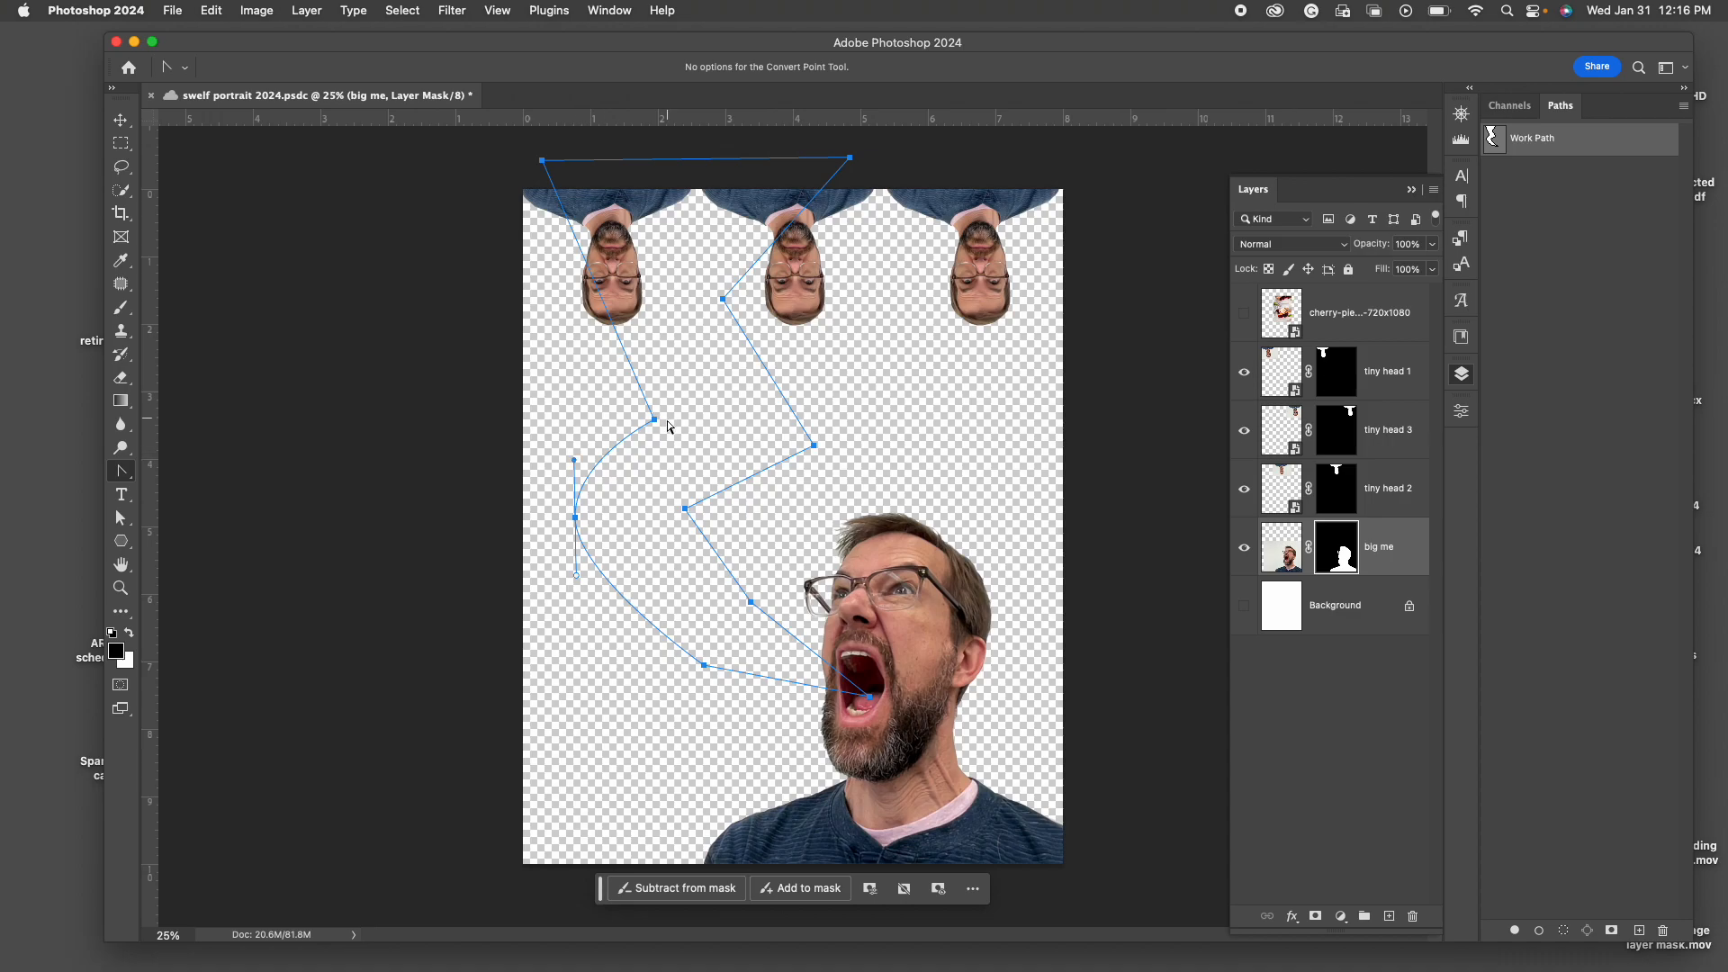
left_click_drag(655, 421, 670, 382)
left_click_drag(684, 511, 686, 569)
left_click_drag(815, 445, 783, 500)
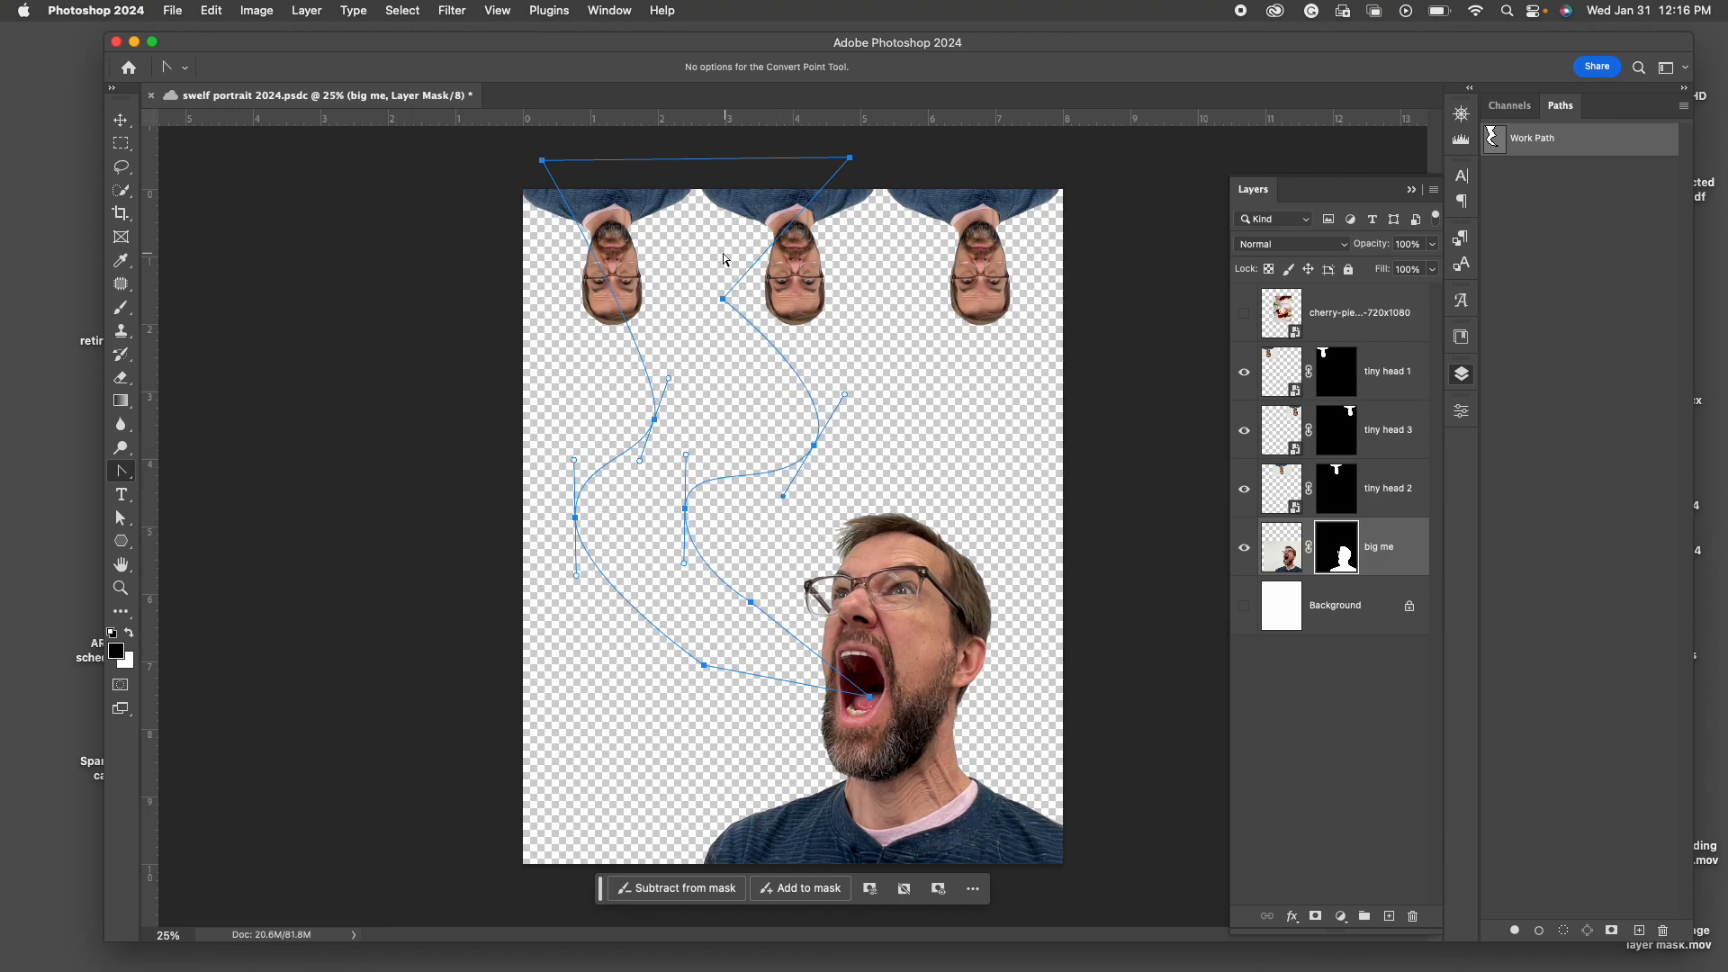
left_click_drag(723, 302, 739, 350)
left_click_drag(704, 667, 654, 644)
left_click_drag(750, 604, 782, 630)
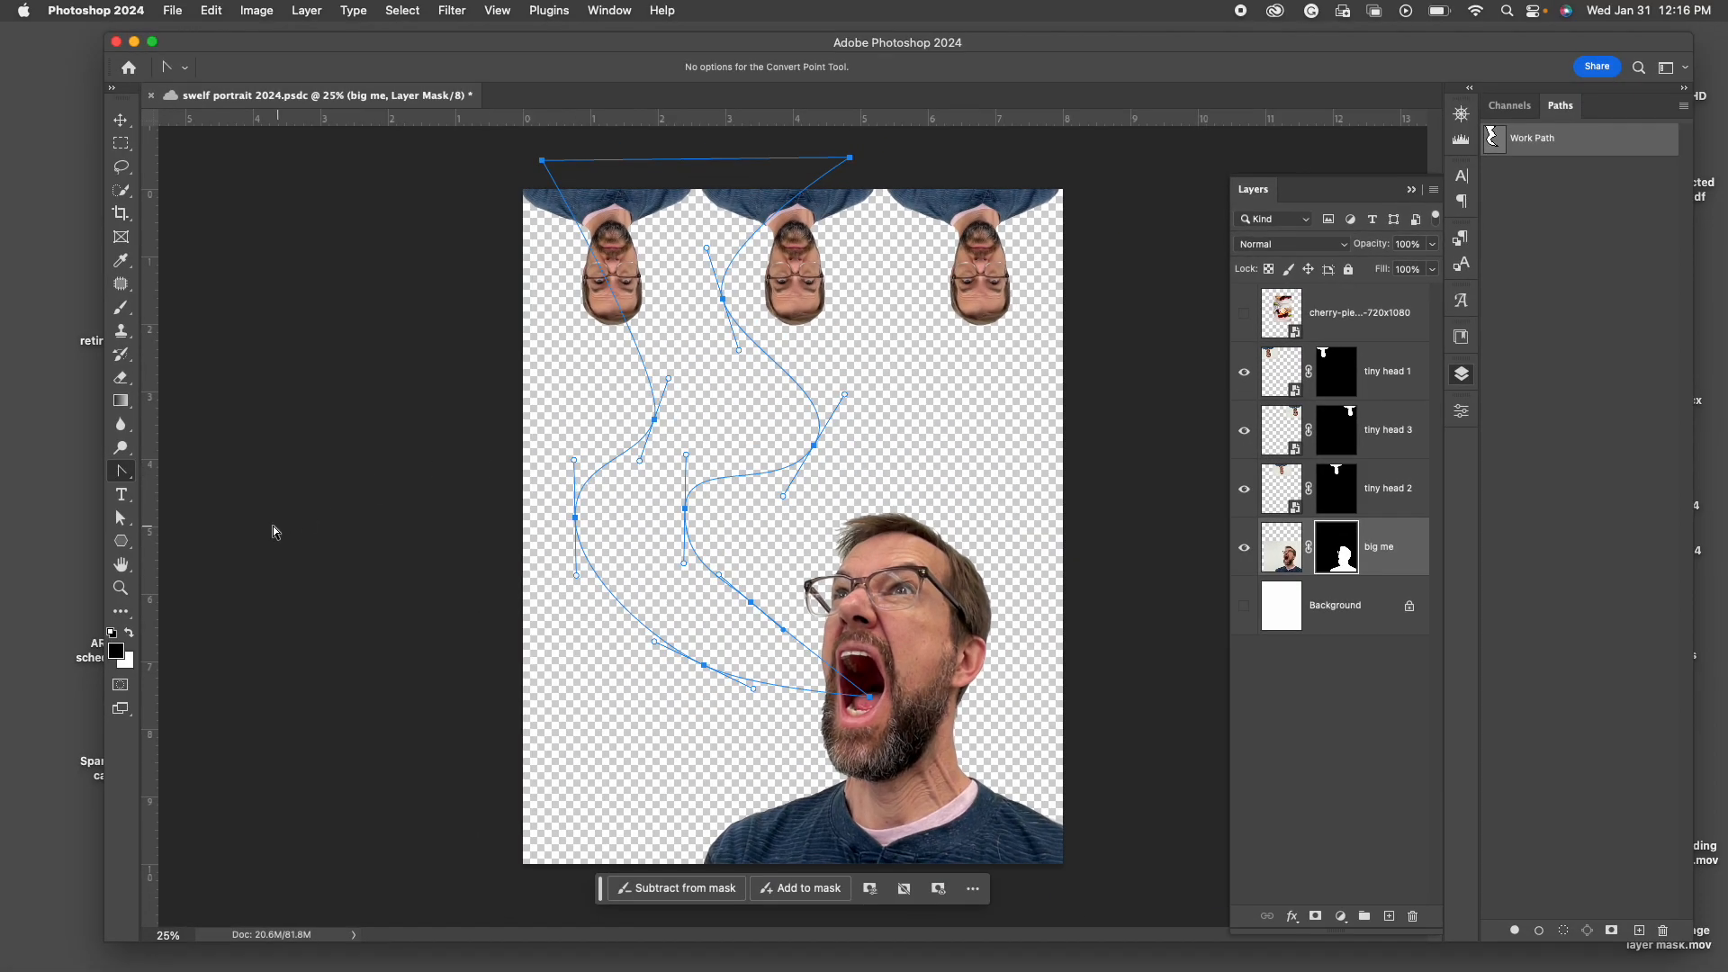
Shift the whole curved path slightly up and to the left with the Path Selection tool.
left_click(121, 520)
left_click_drag(121, 522, 187, 526)
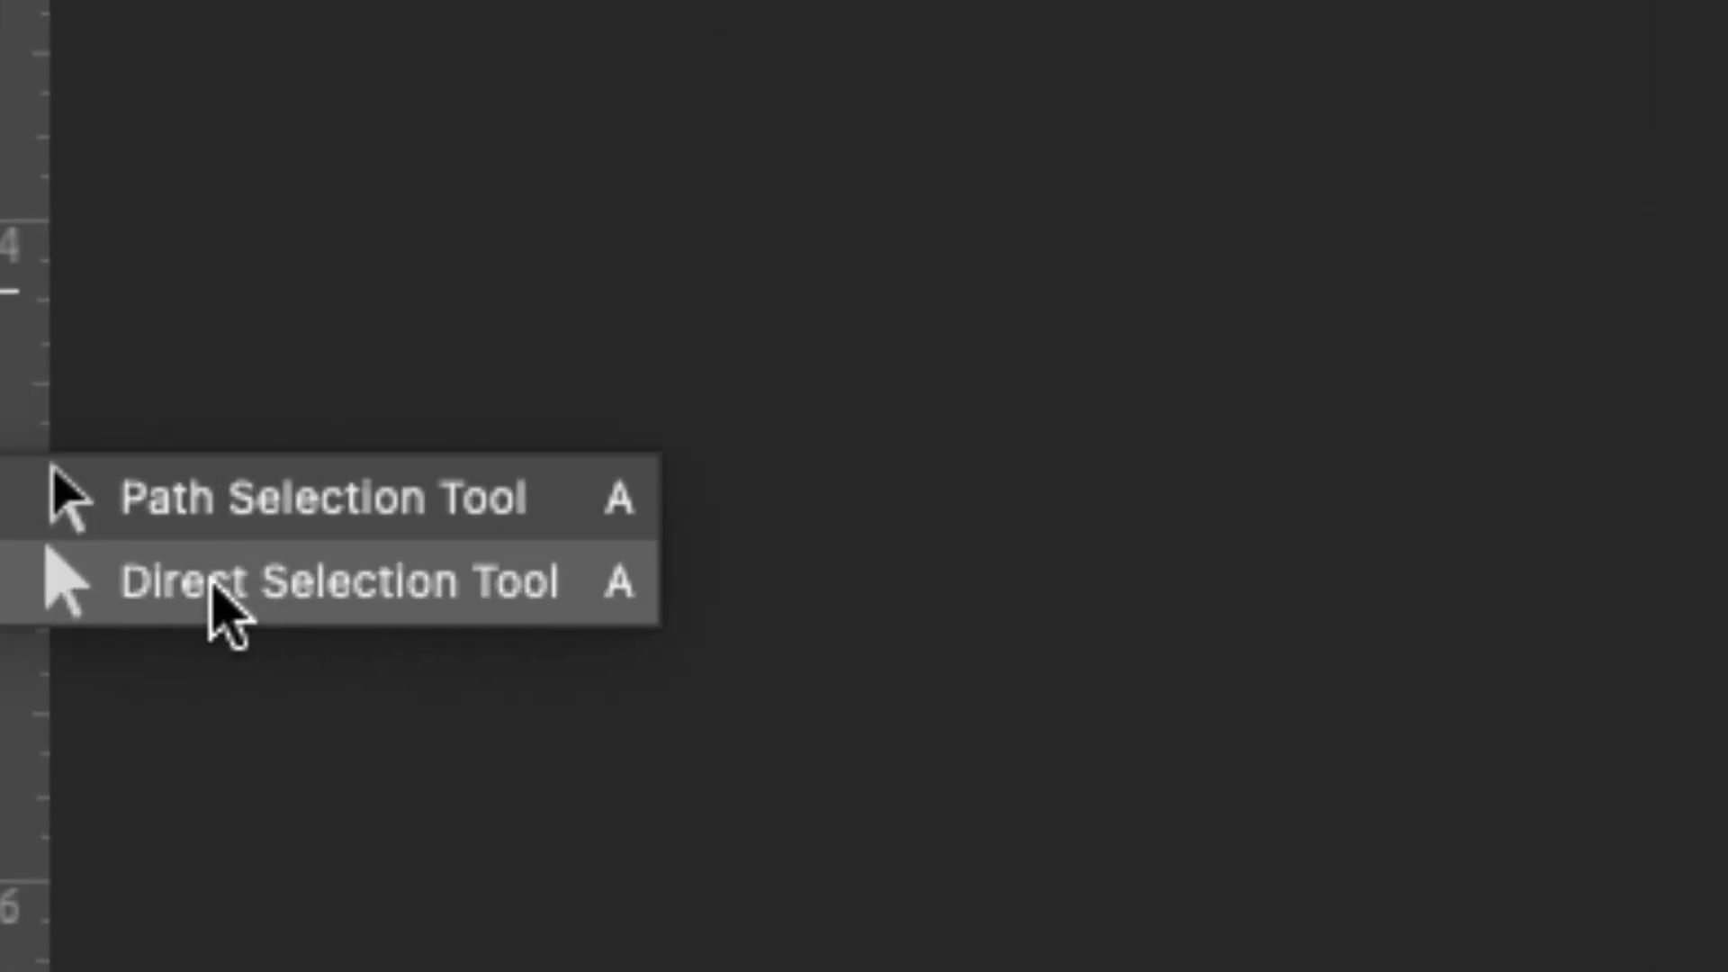
left_click(249, 505)
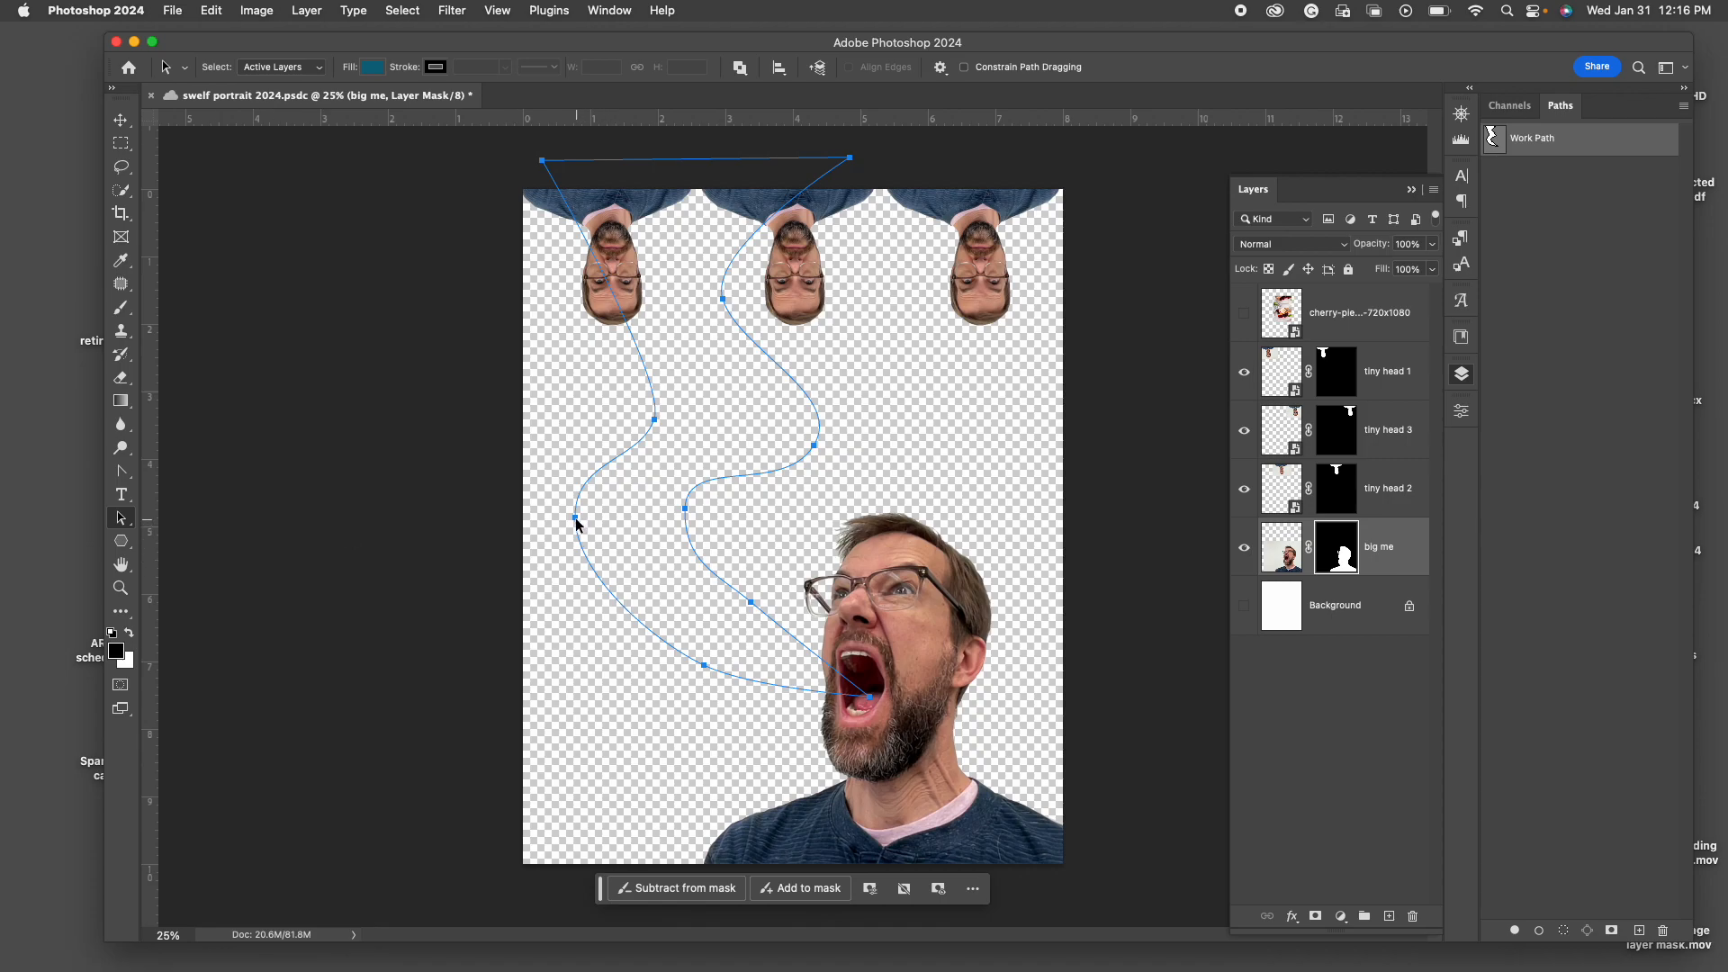
mouse_move(575, 516)
left_mouse_down()
mouse_move(524, 519)
mouse_move(570, 516)
left_mouse_up()
Reshape the path's inner curve near the face by moving its lower anchor down-left and tilting the handle of the anchor above it.
right_click(119, 526)
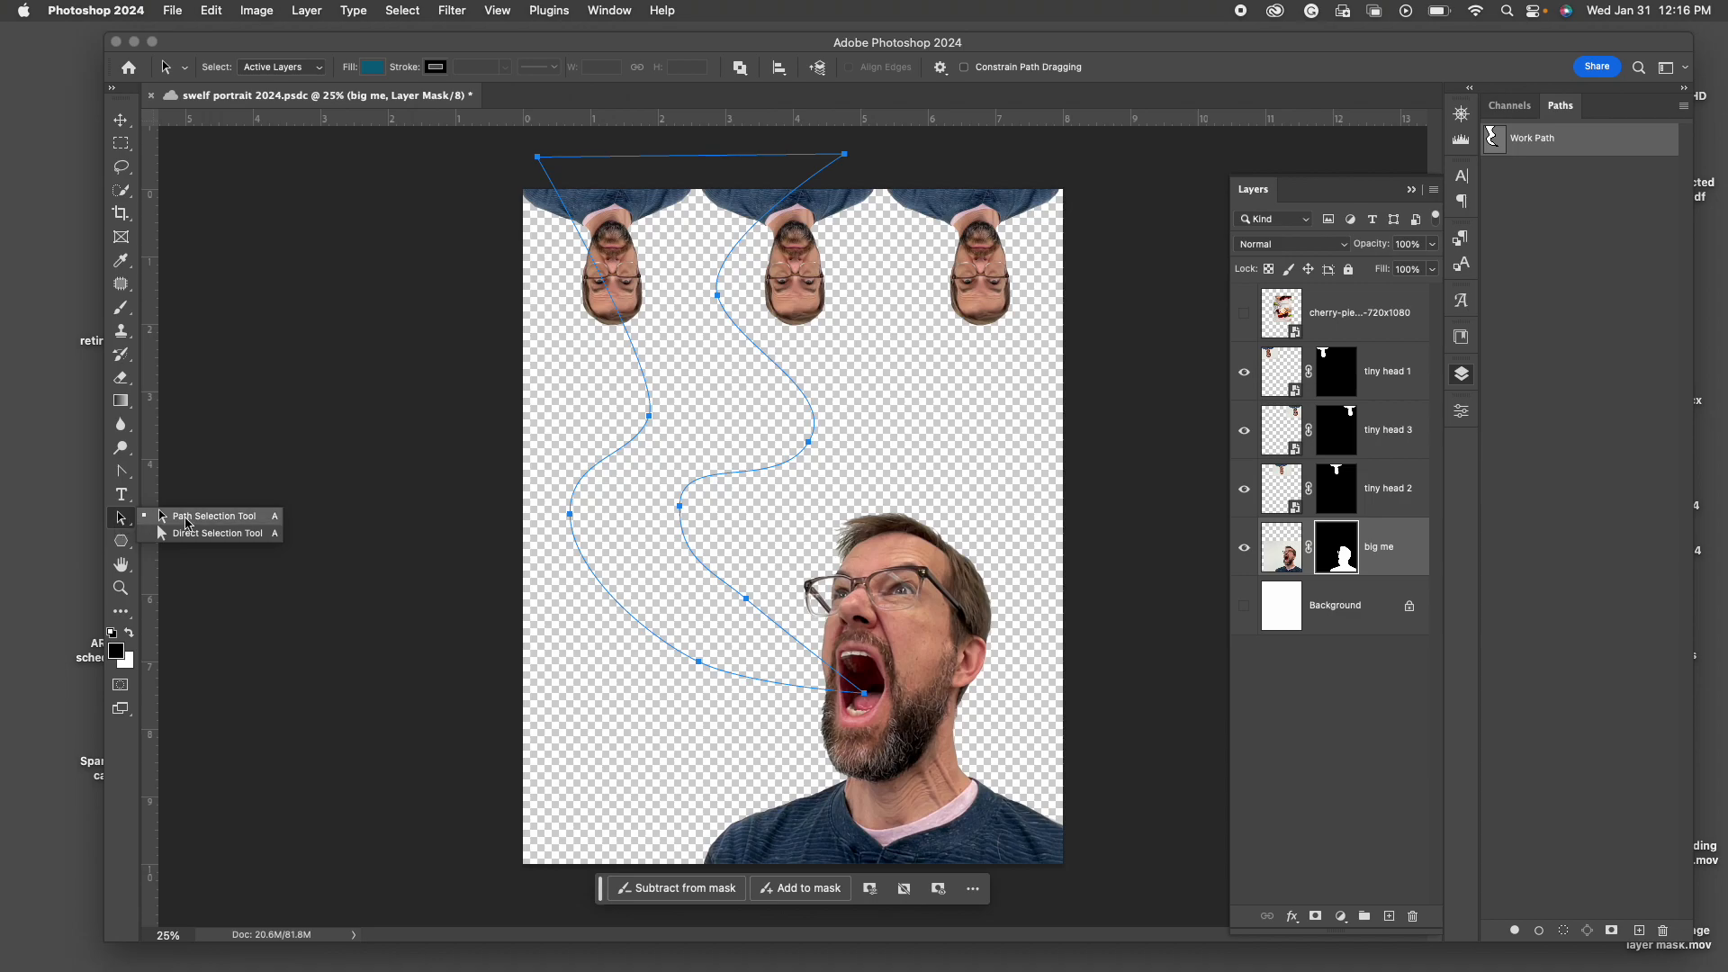
left_click(191, 534)
left_click(559, 631)
left_click(569, 515)
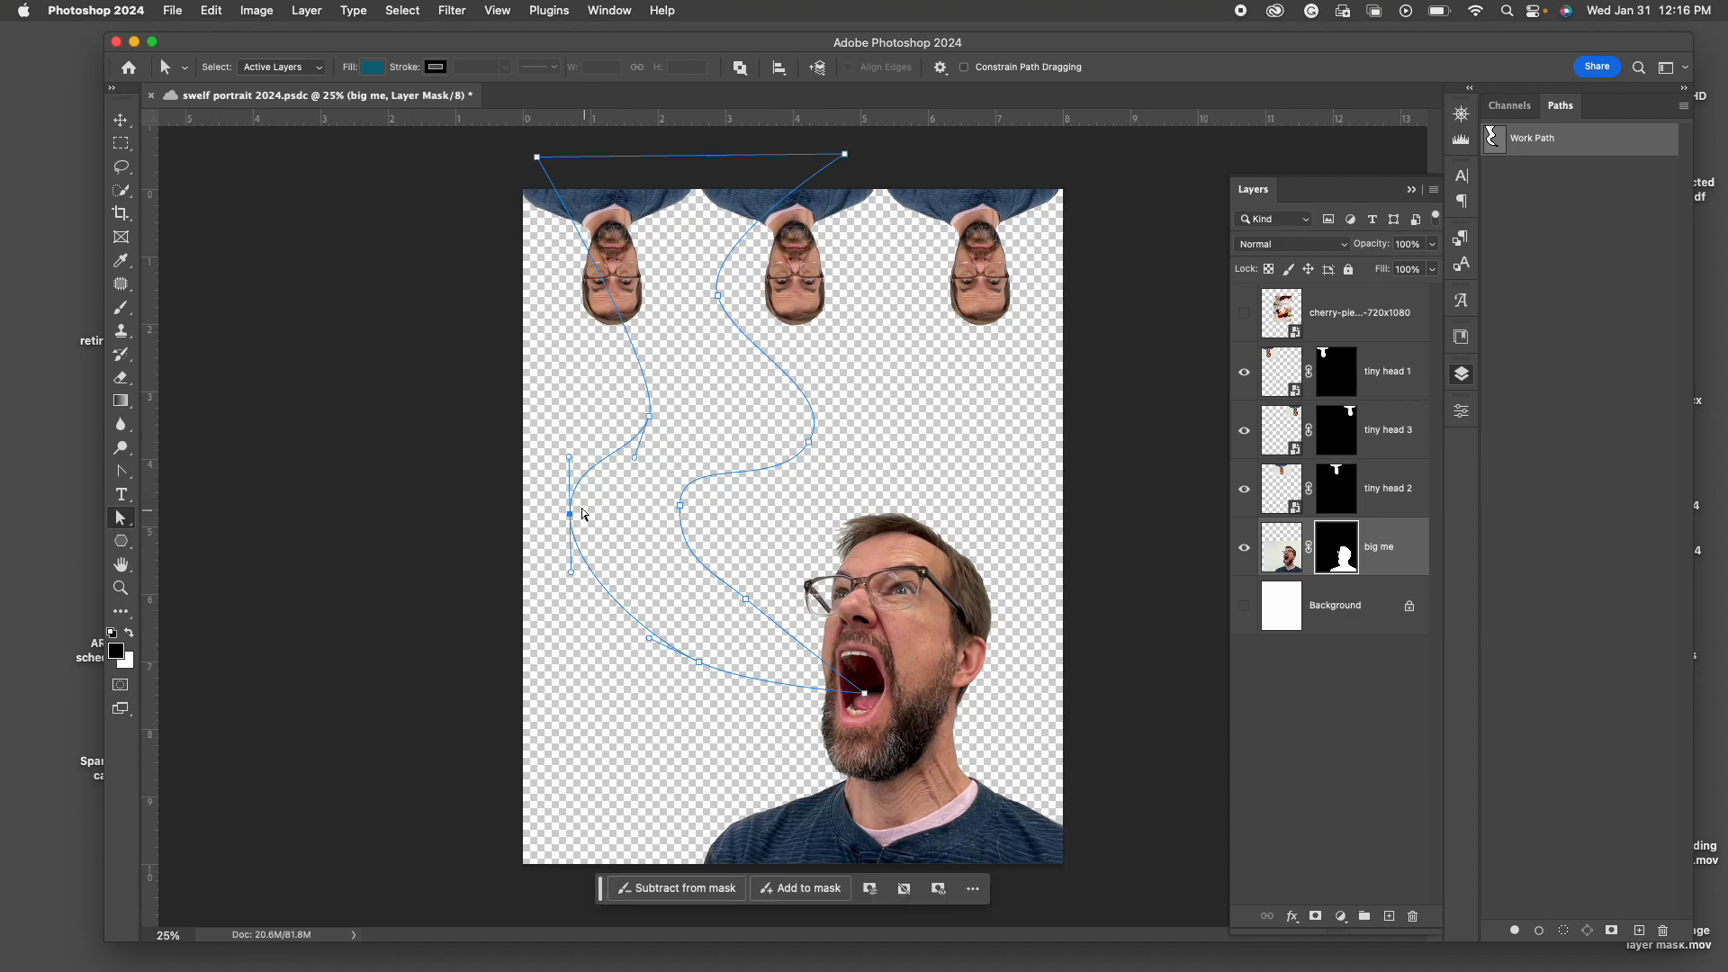
left_click(680, 506)
left_click(649, 417)
left_click(569, 515)
left_click_drag(747, 601, 718, 627)
left_click(679, 506)
left_click_drag(684, 453, 710, 462)
Move the path's upper-left corner beyond the canvas's left edge and adjust the curve handle of the anchor below it.
left_click(808, 444)
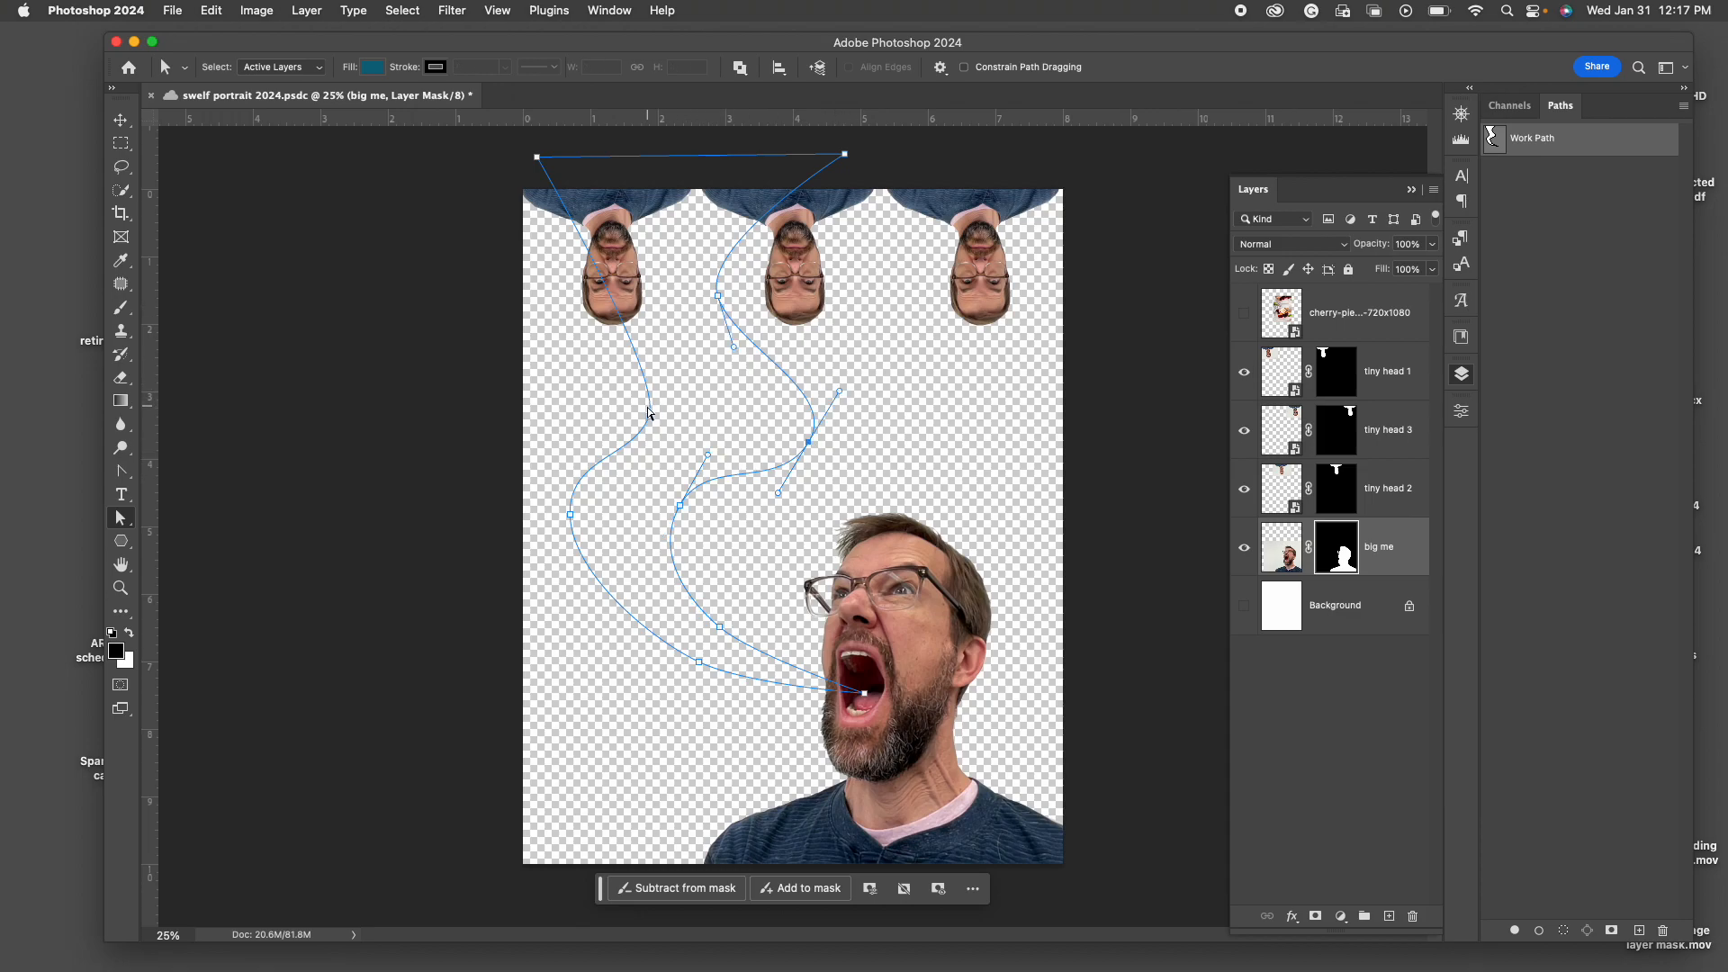
left_click_drag(538, 162, 460, 177)
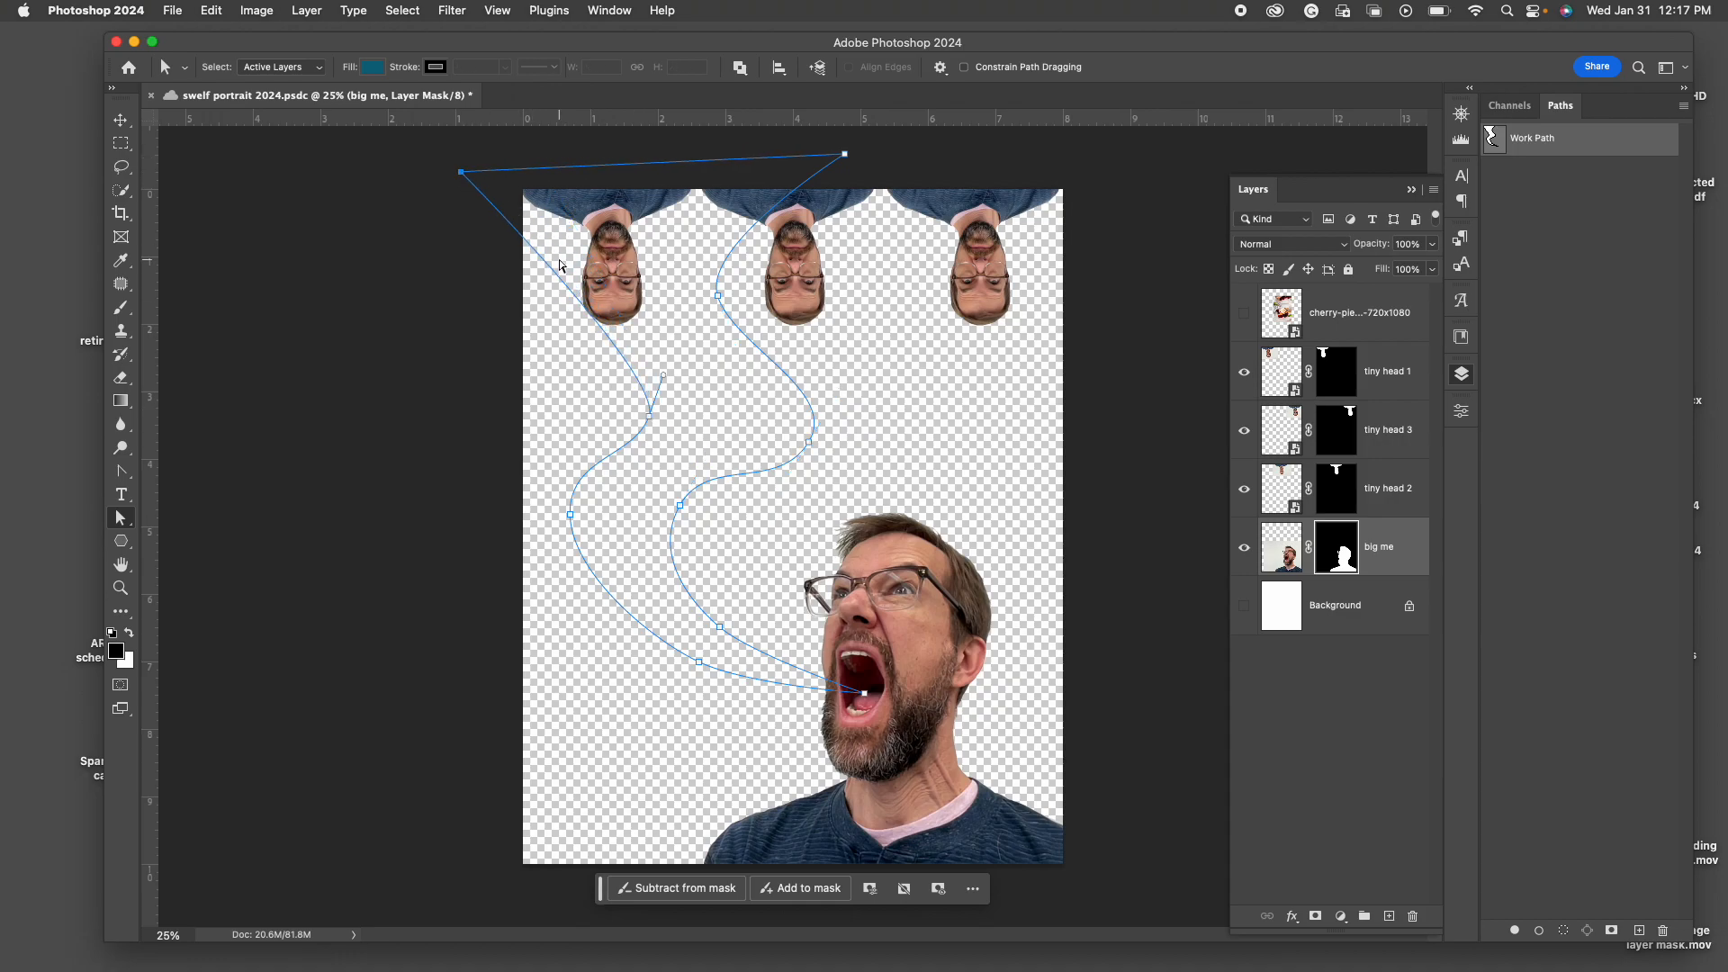
left_click_drag(662, 376, 618, 322)
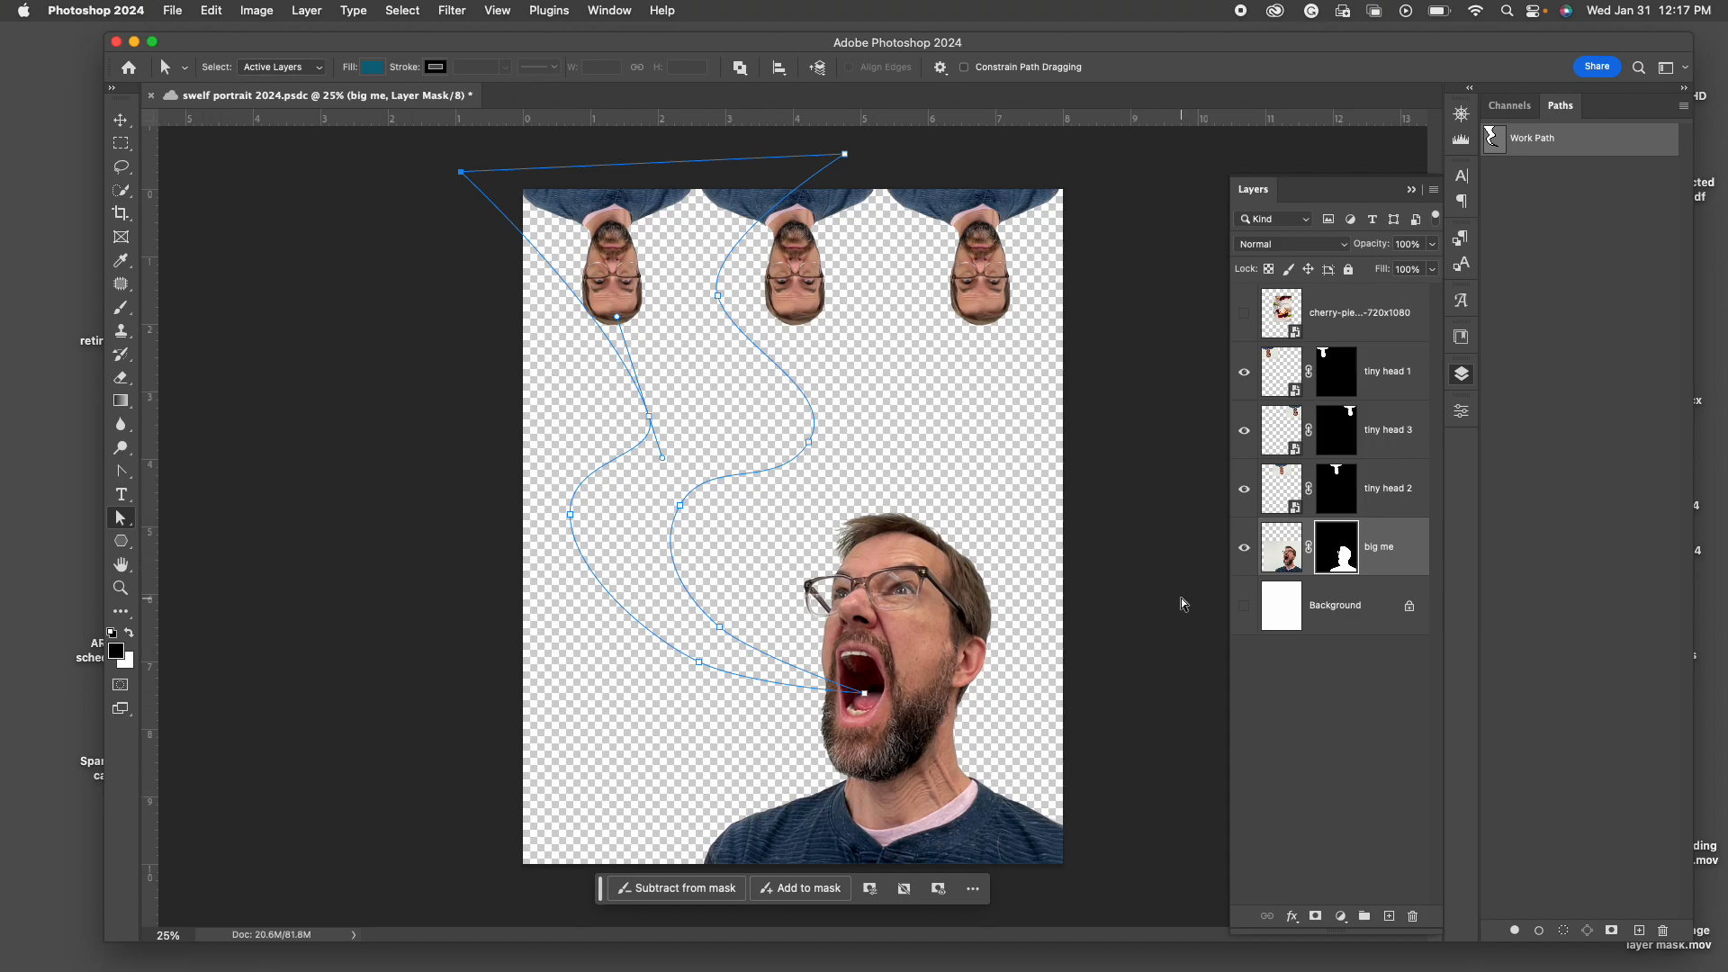
Load the path as a selection and add a new layer named rainbow above the big me layer.
left_click(595, 11)
left_click(1566, 932)
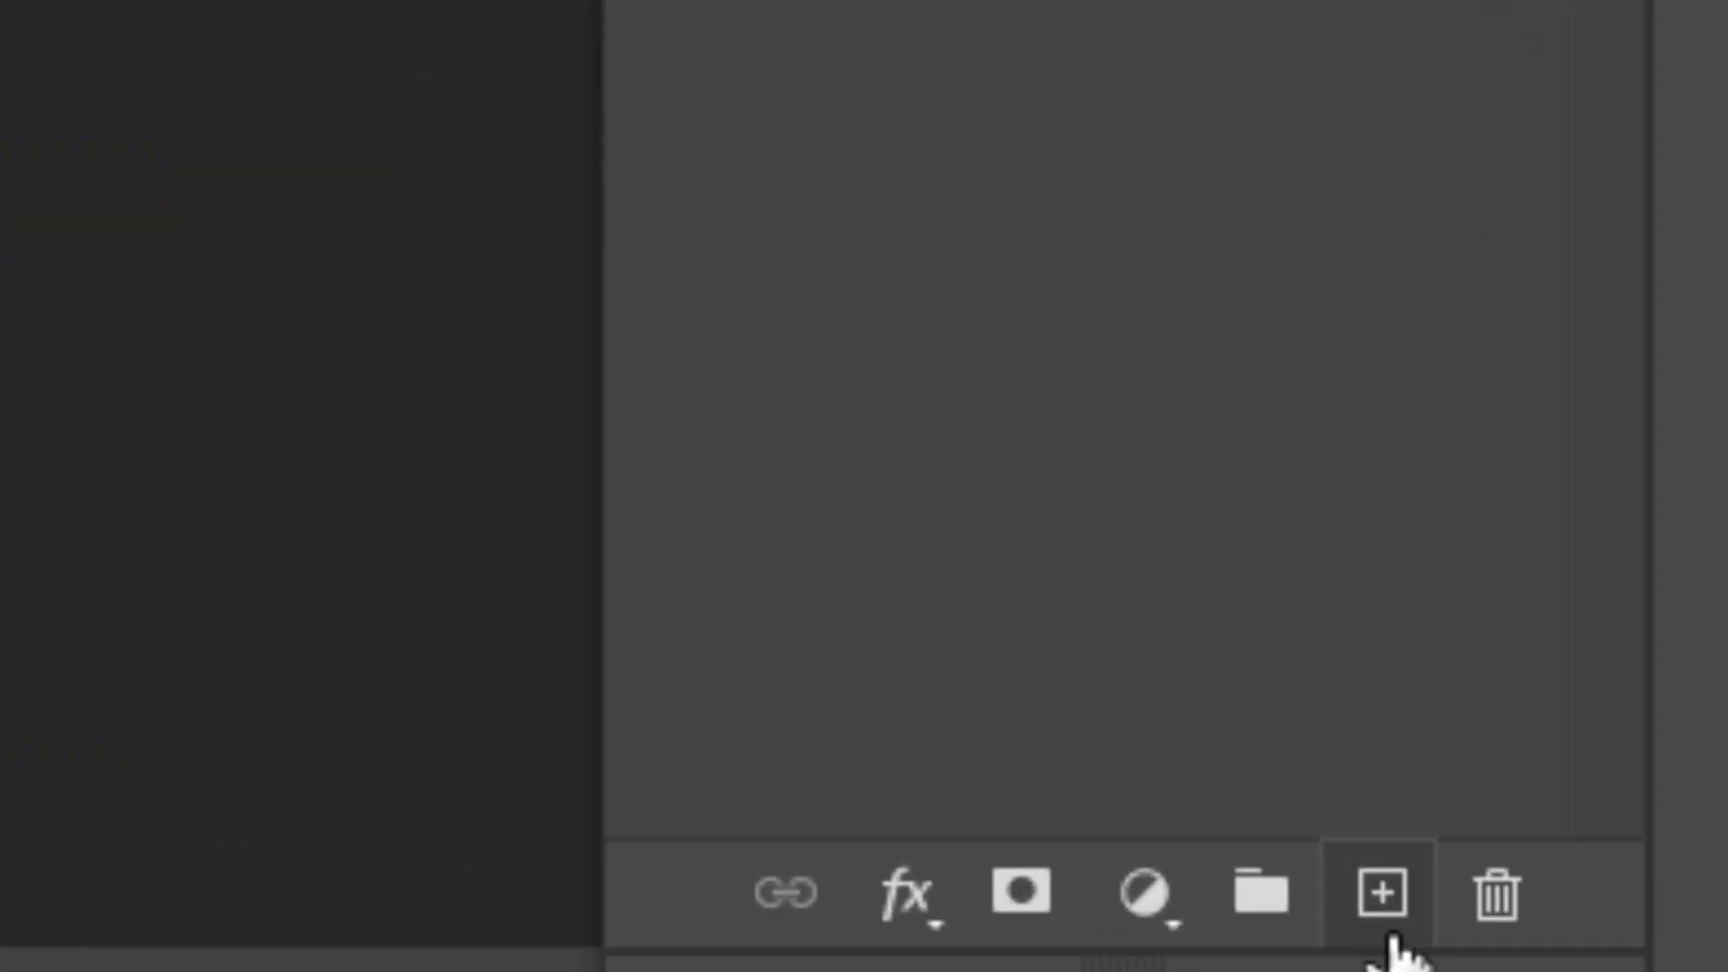
left_click(1392, 937)
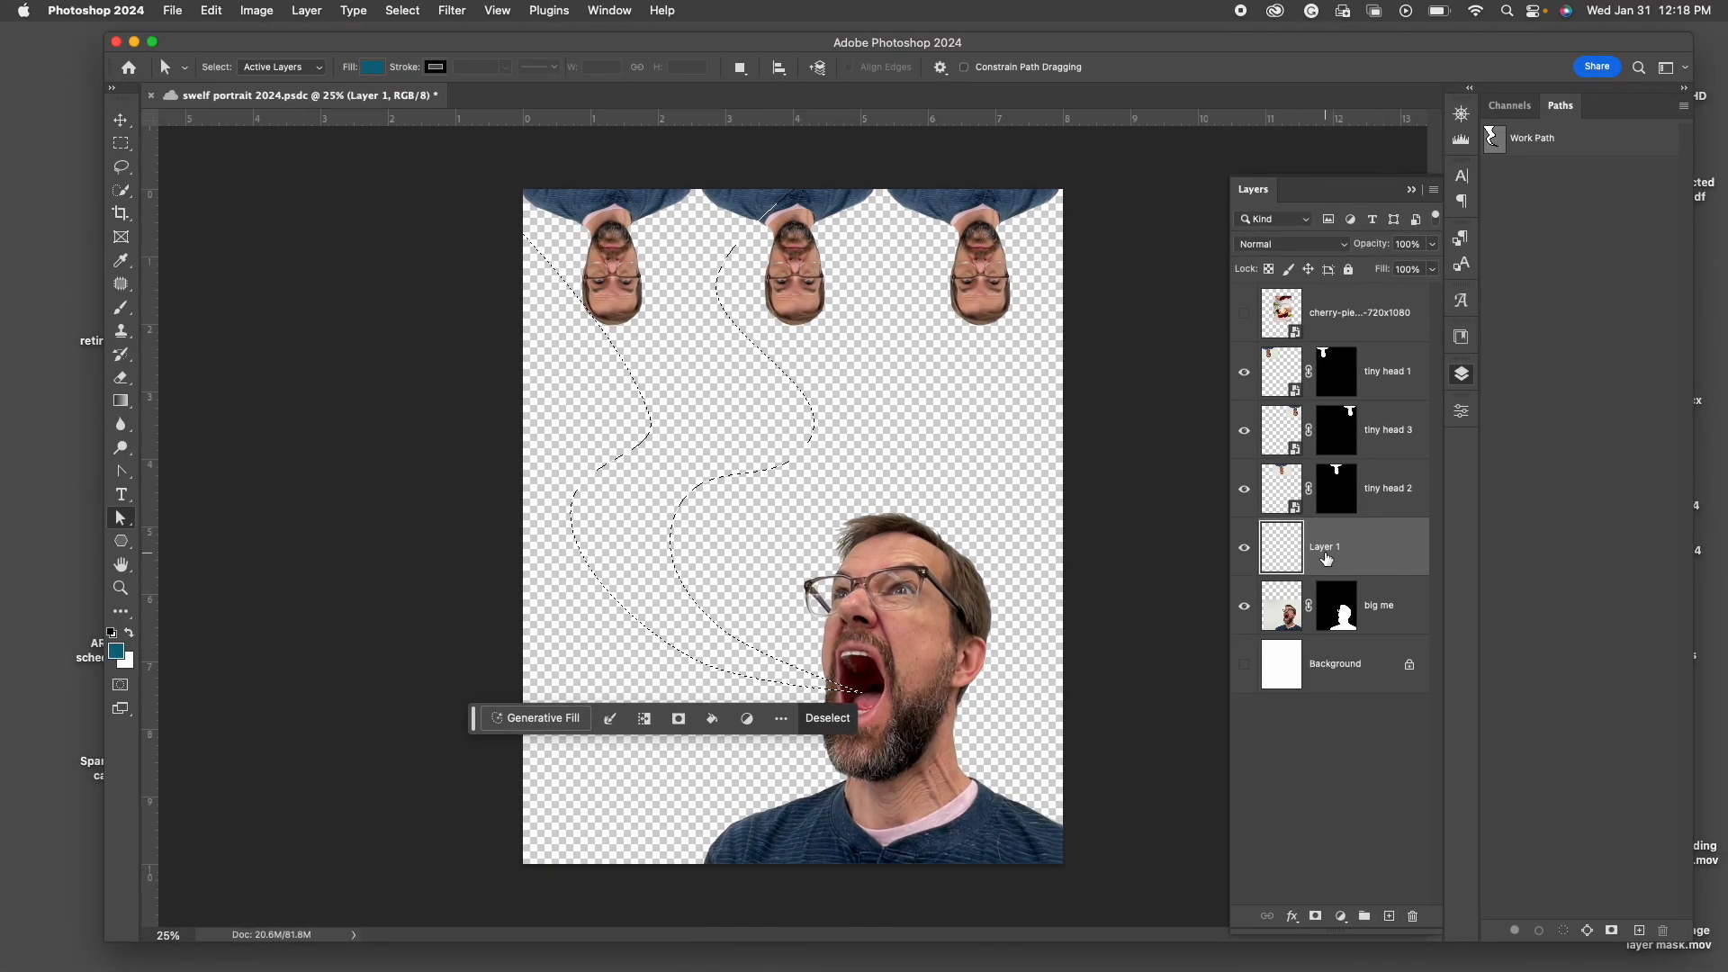
double_click(1327, 548)
type("rainbow")
key("Return")
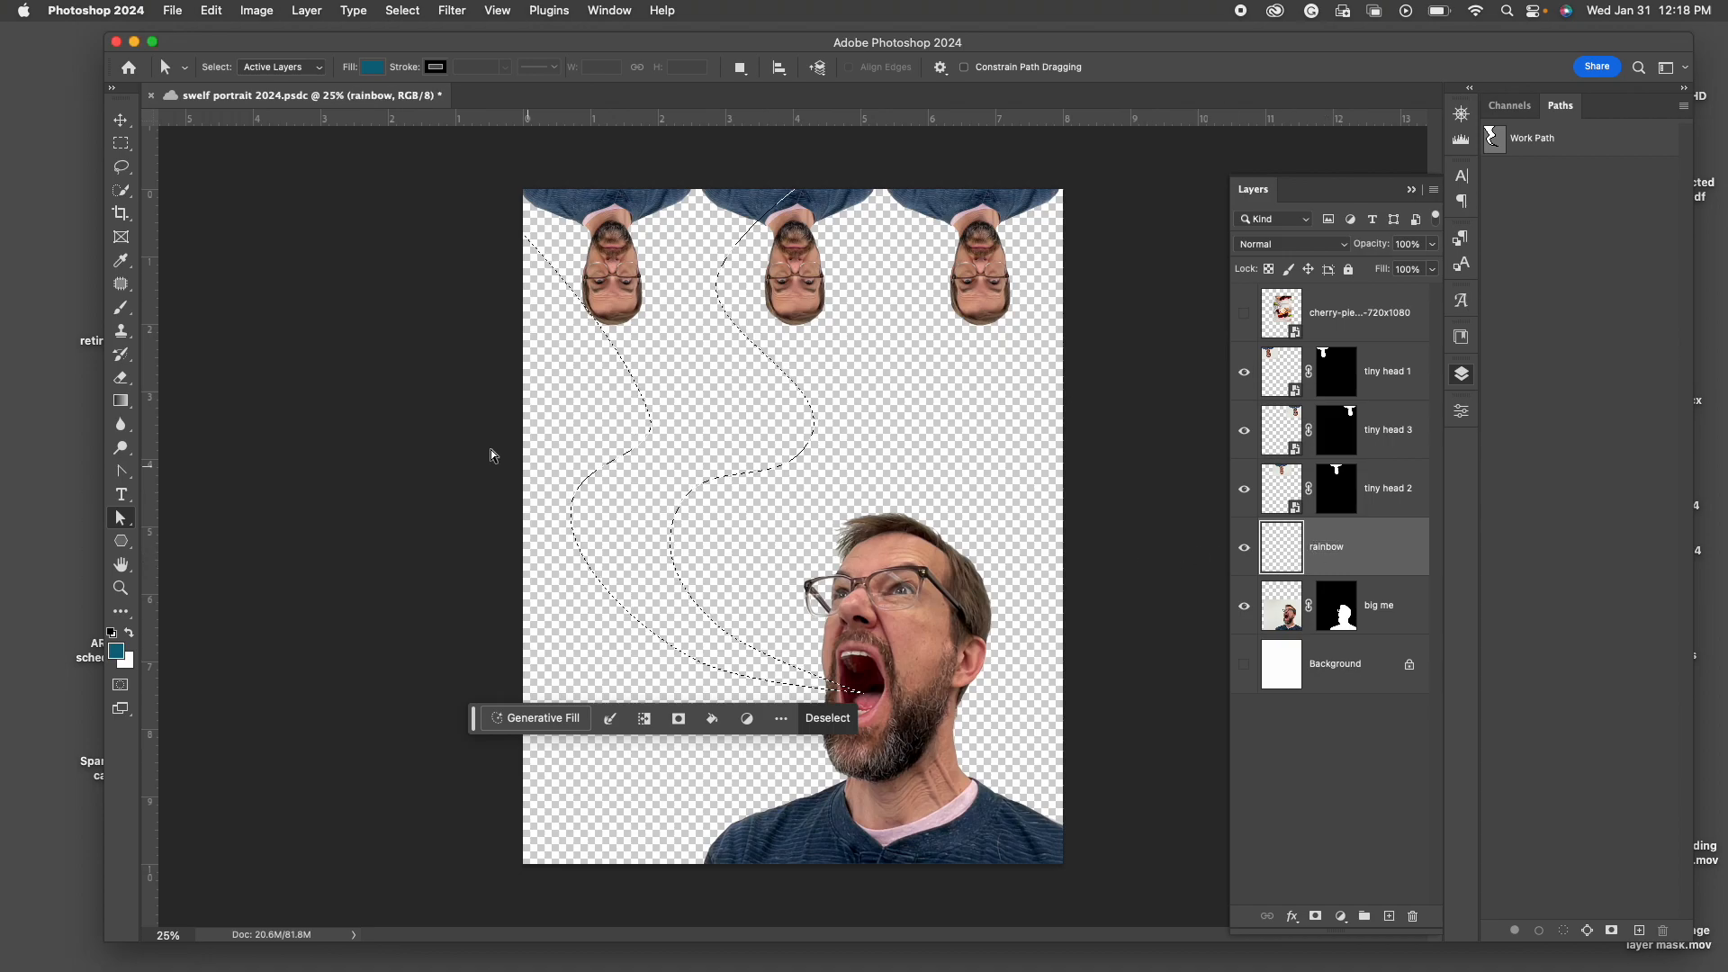
Paint the whole selection red (e41212) on the rainbow layer with a 600 px brush at 77% hardness.
left_click(121, 308)
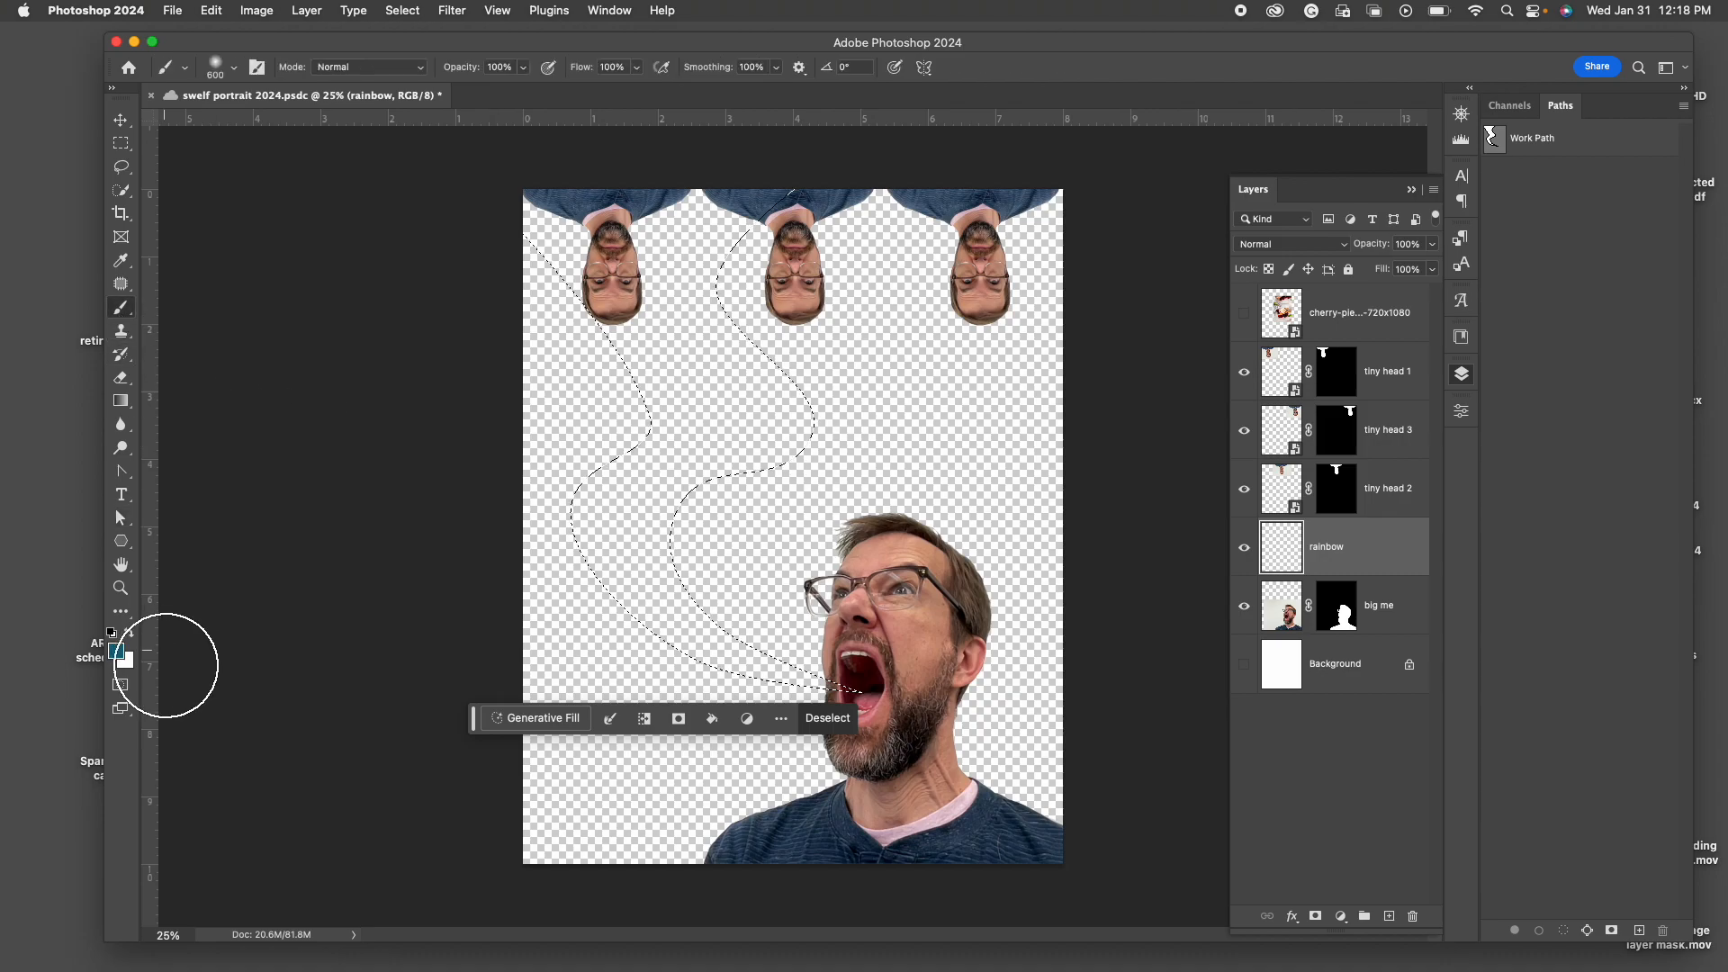
left_click(117, 650)
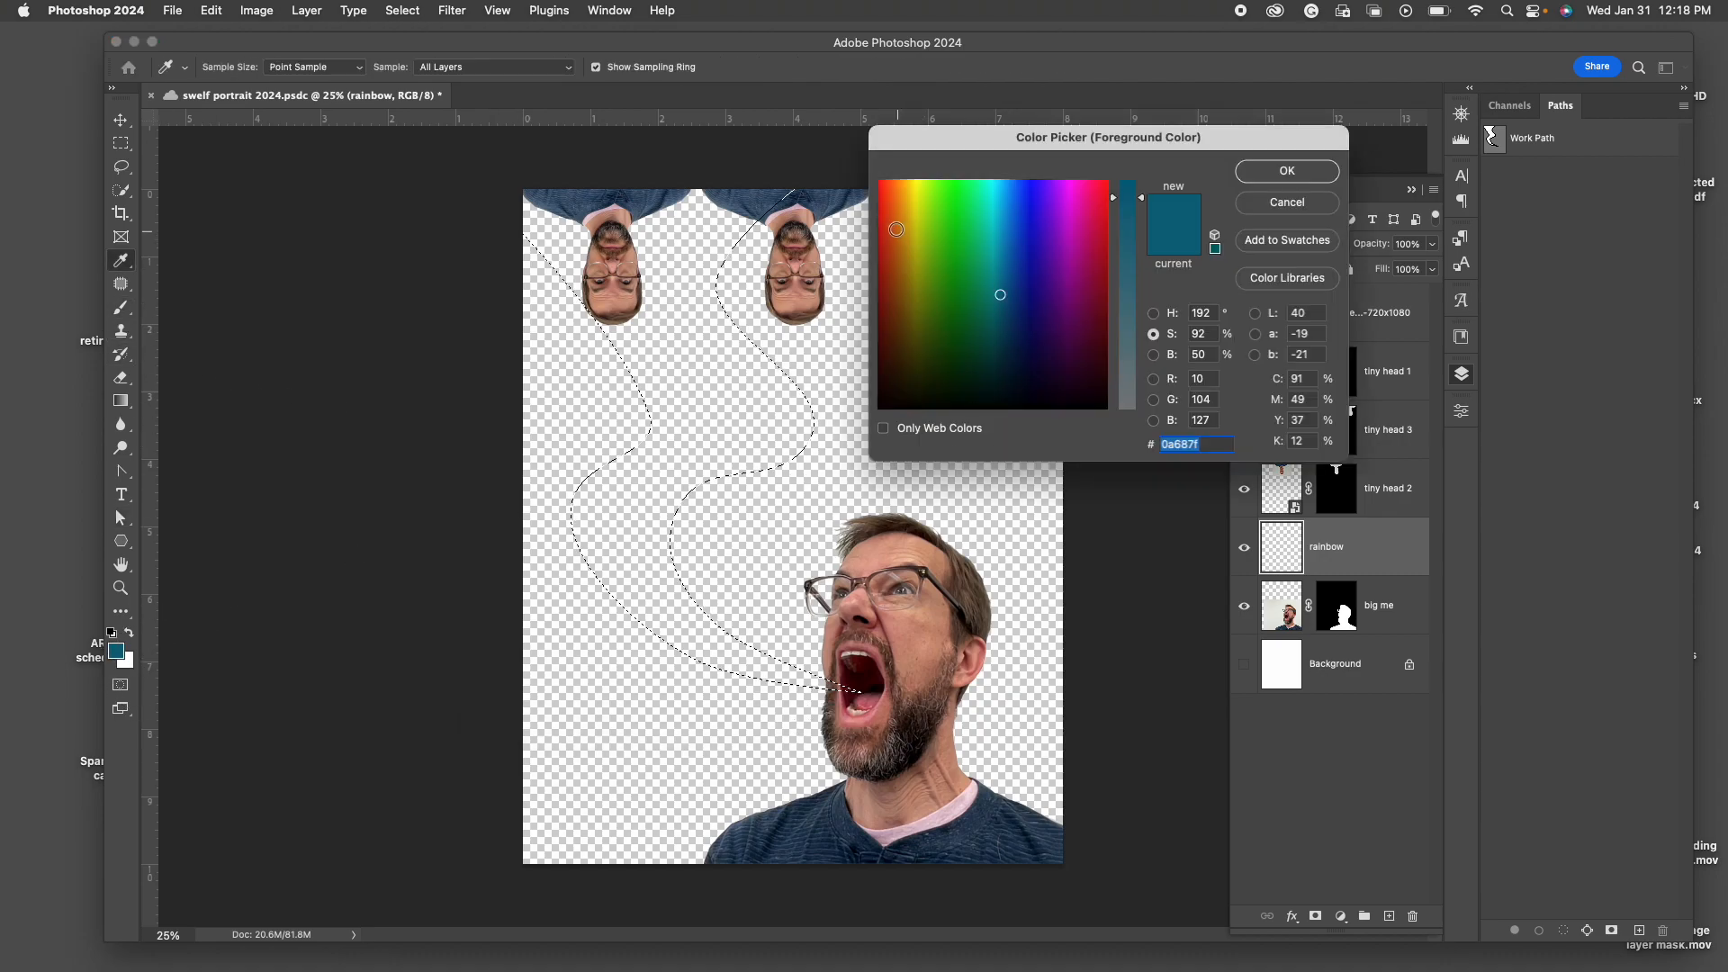
left_click(890, 226)
left_click_drag(890, 227, 878, 204)
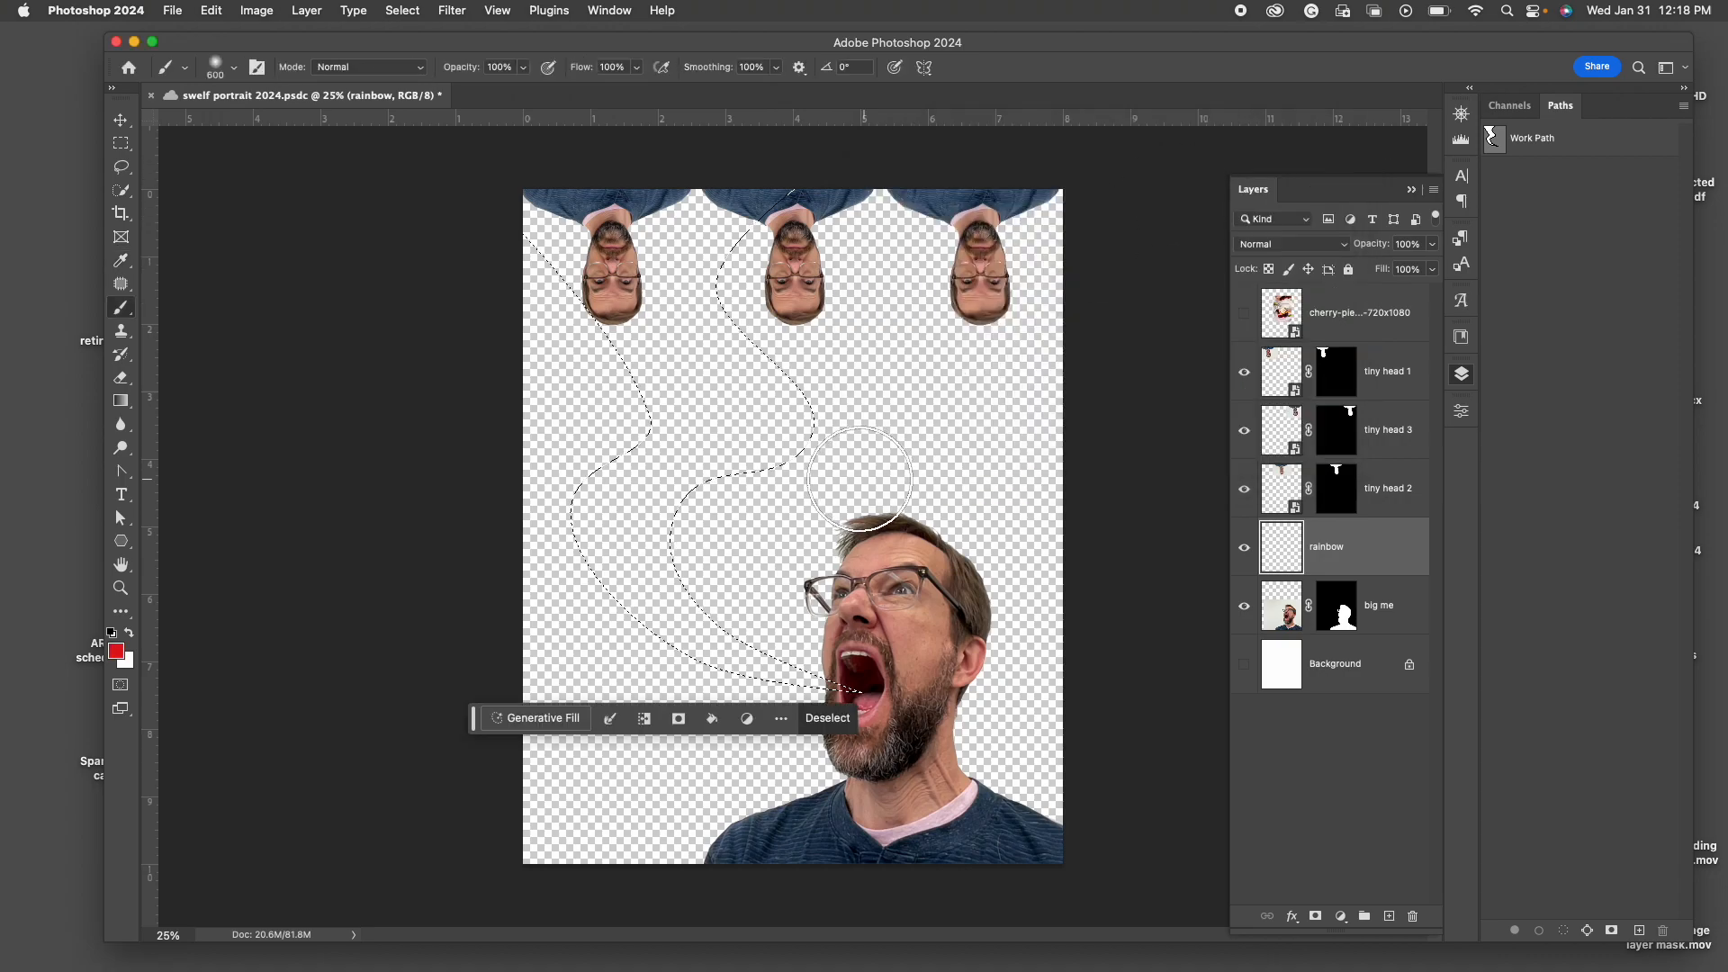
left_click(232, 74)
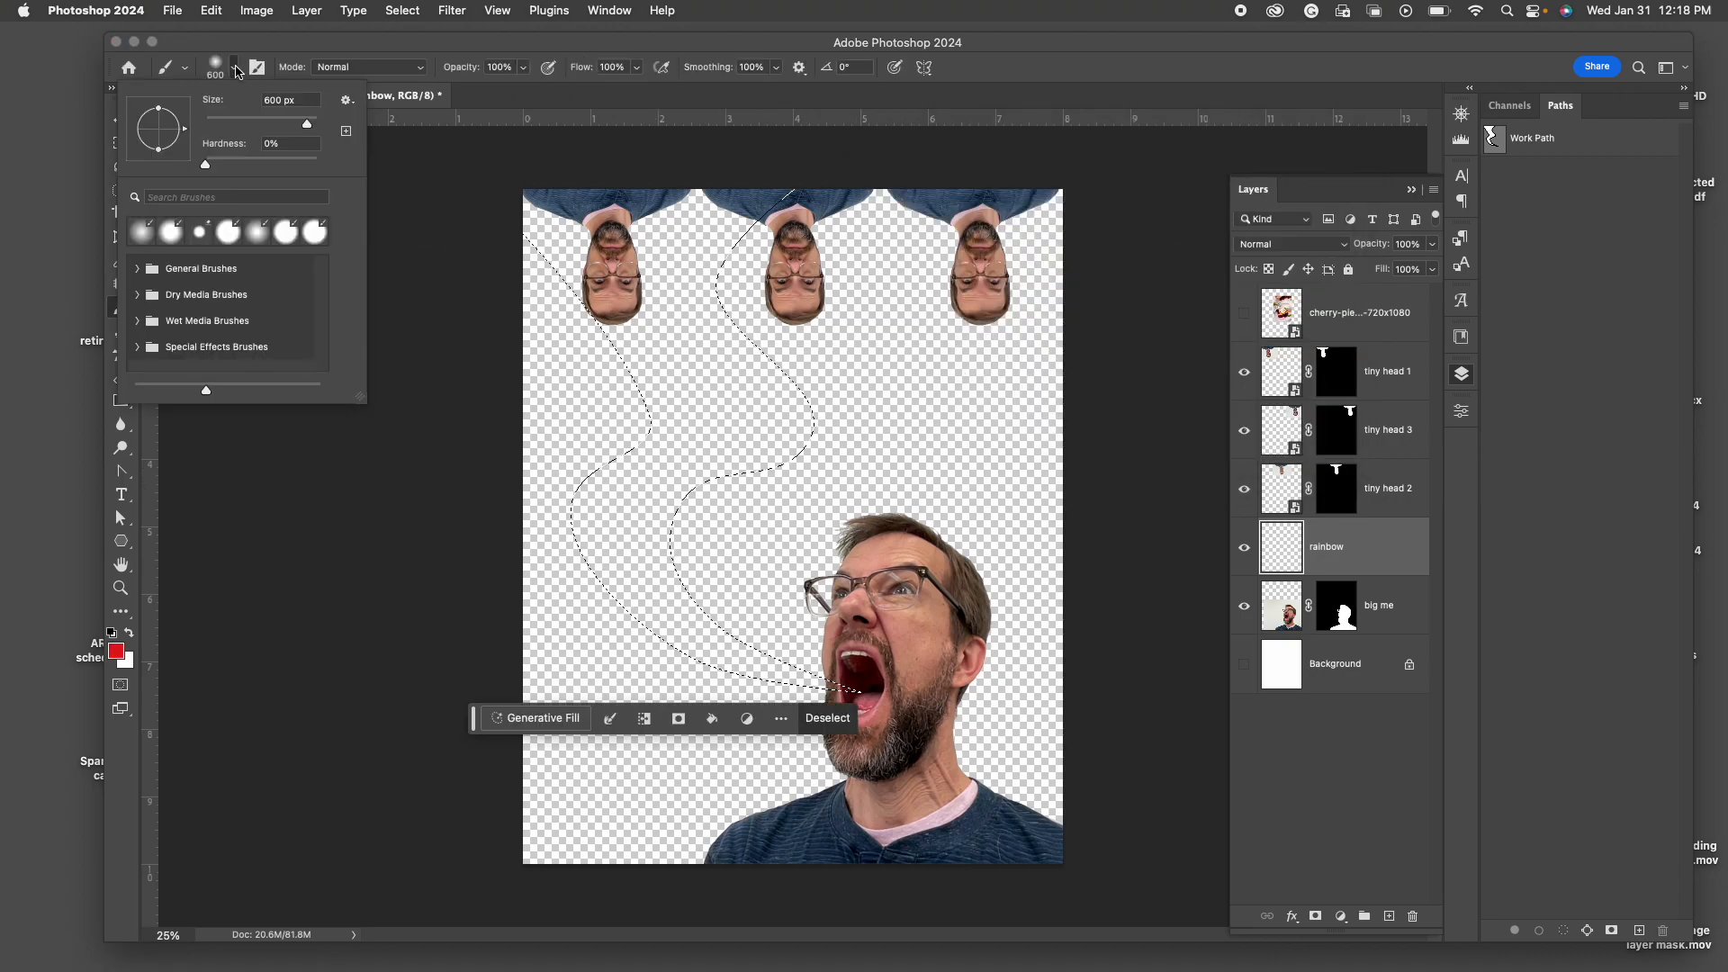
left_click_drag(206, 165, 292, 164)
mouse_move(707, 472)
left_mouse_down()
mouse_move(653, 580)
mouse_move(727, 682)
mouse_move(859, 693)
left_mouse_up()
mouse_move(577, 434)
left_mouse_down()
mouse_move(683, 467)
mouse_move(672, 407)
mouse_move(786, 396)
mouse_move(802, 466)
mouse_move(781, 489)
mouse_move(803, 432)
mouse_move(695, 285)
mouse_move(593, 349)
mouse_move(601, 252)
mouse_move(498, 288)
mouse_move(470, 209)
mouse_move(536, 198)
mouse_move(697, 283)
mouse_move(786, 266)
left_mouse_up()
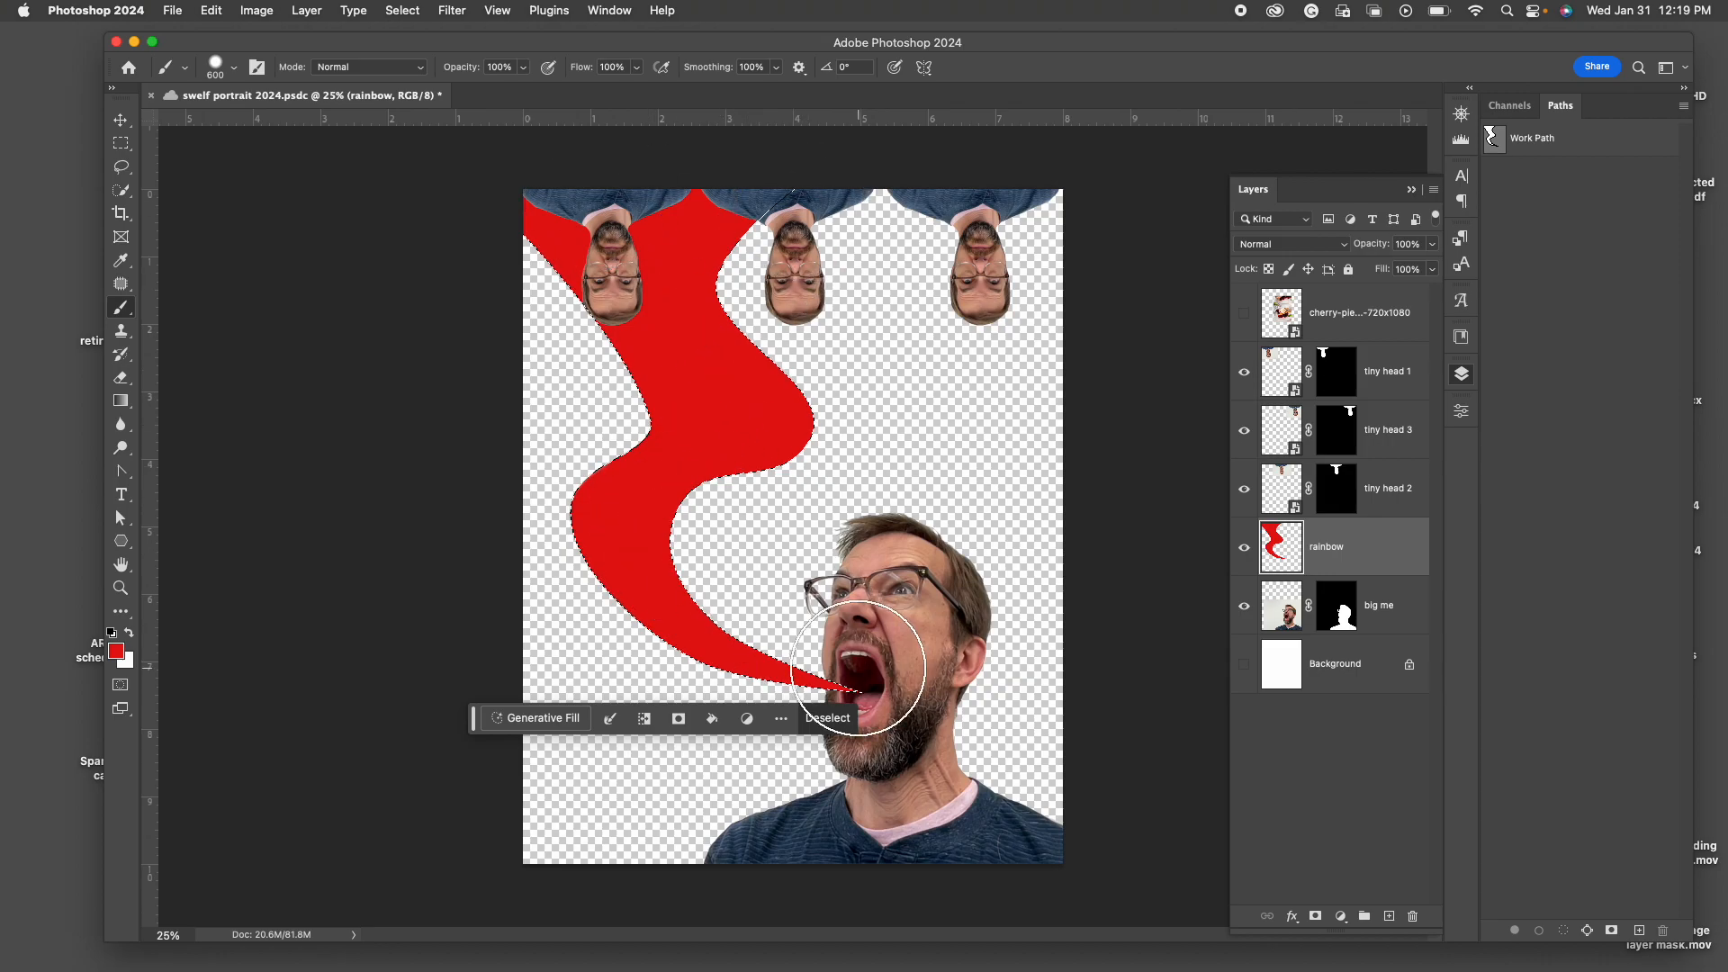
Shade the right side of the red band with a soft brush in dark red (9d130c), and clear the selection.
left_click(116, 651)
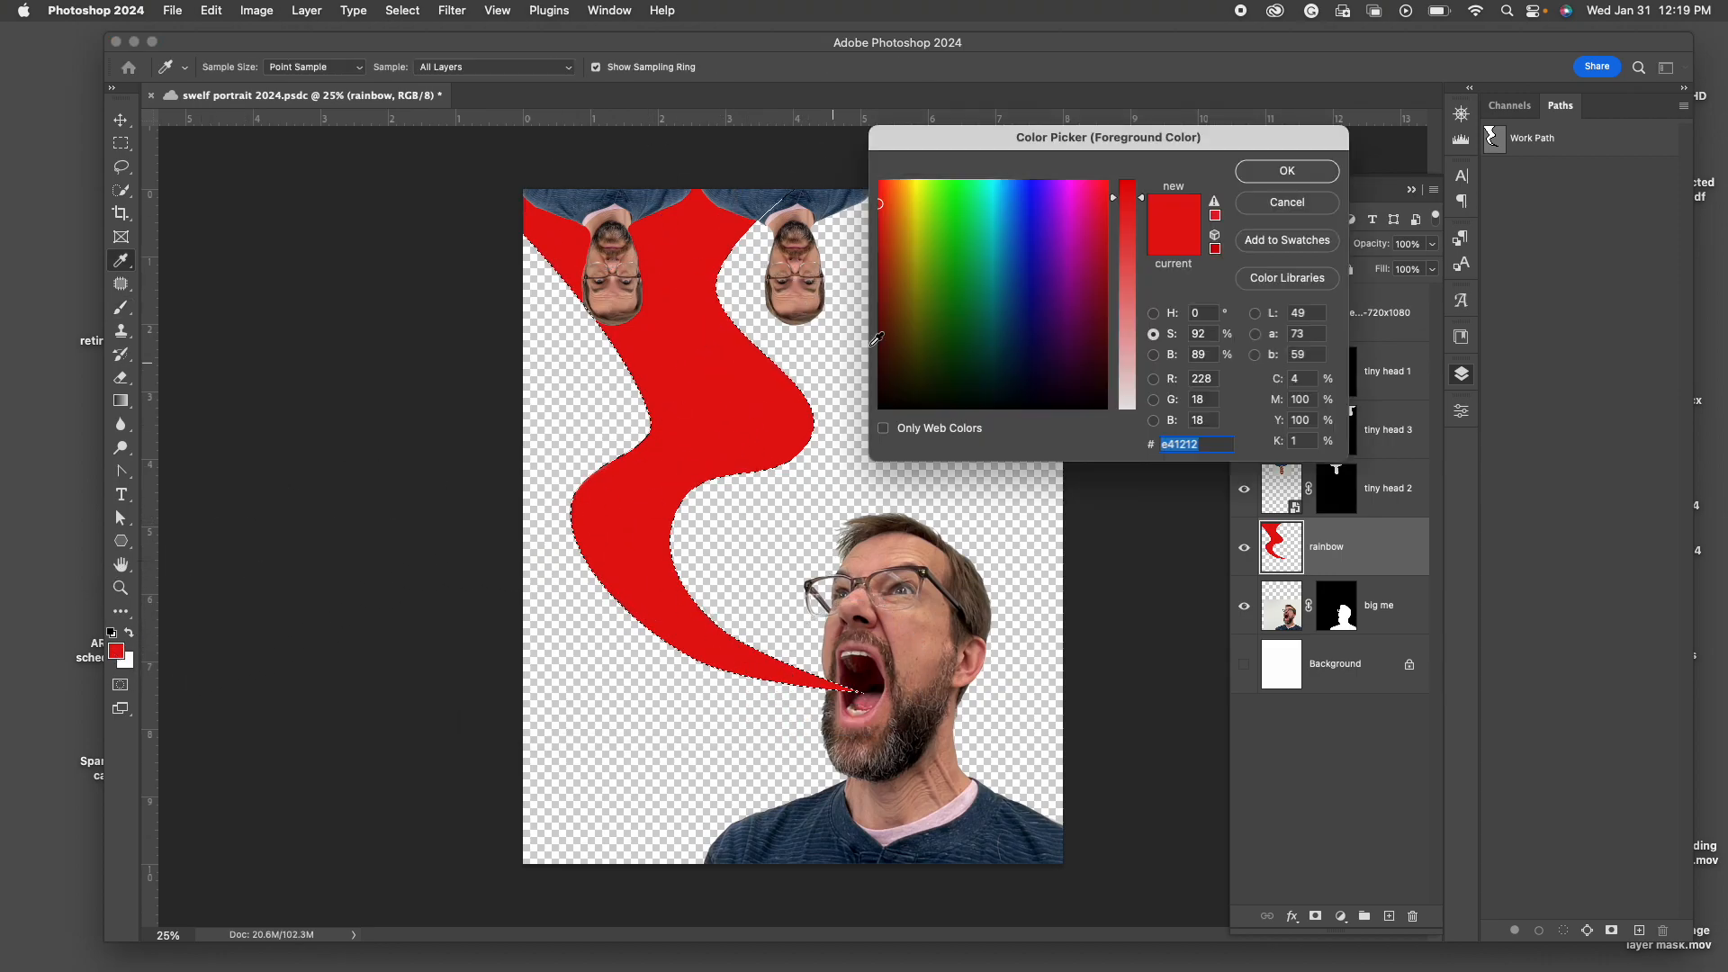
left_click(886, 304)
left_click_drag(881, 287, 880, 266)
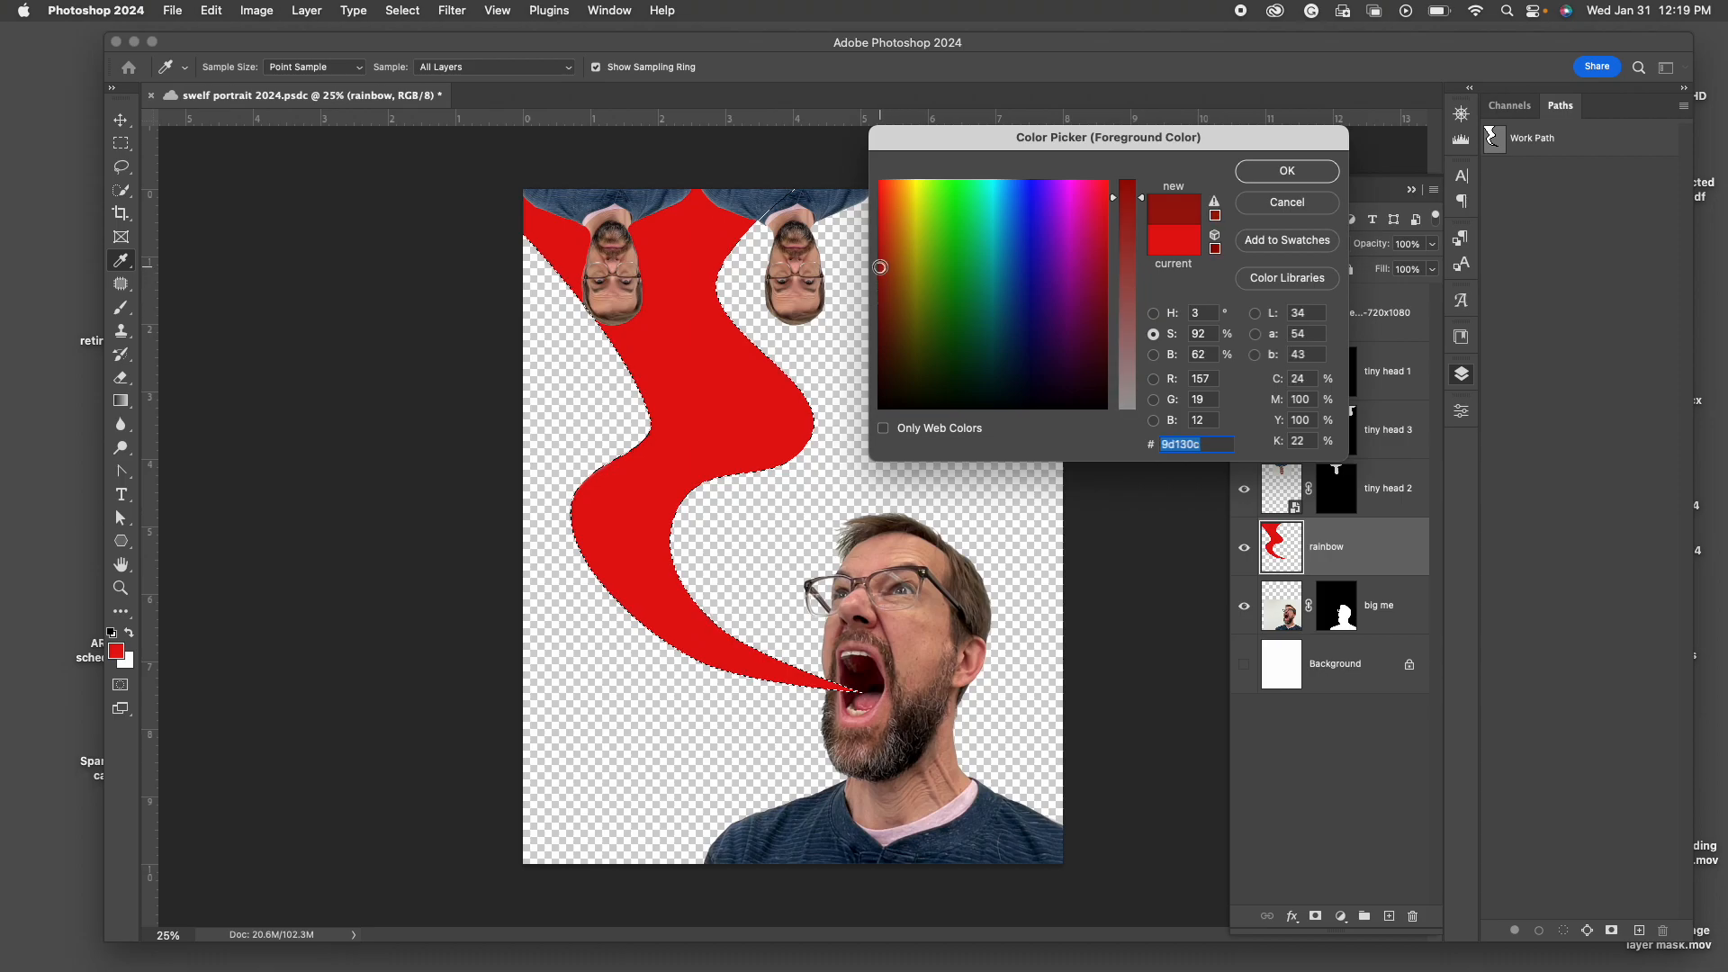
left_click(1261, 173)
left_click(233, 70)
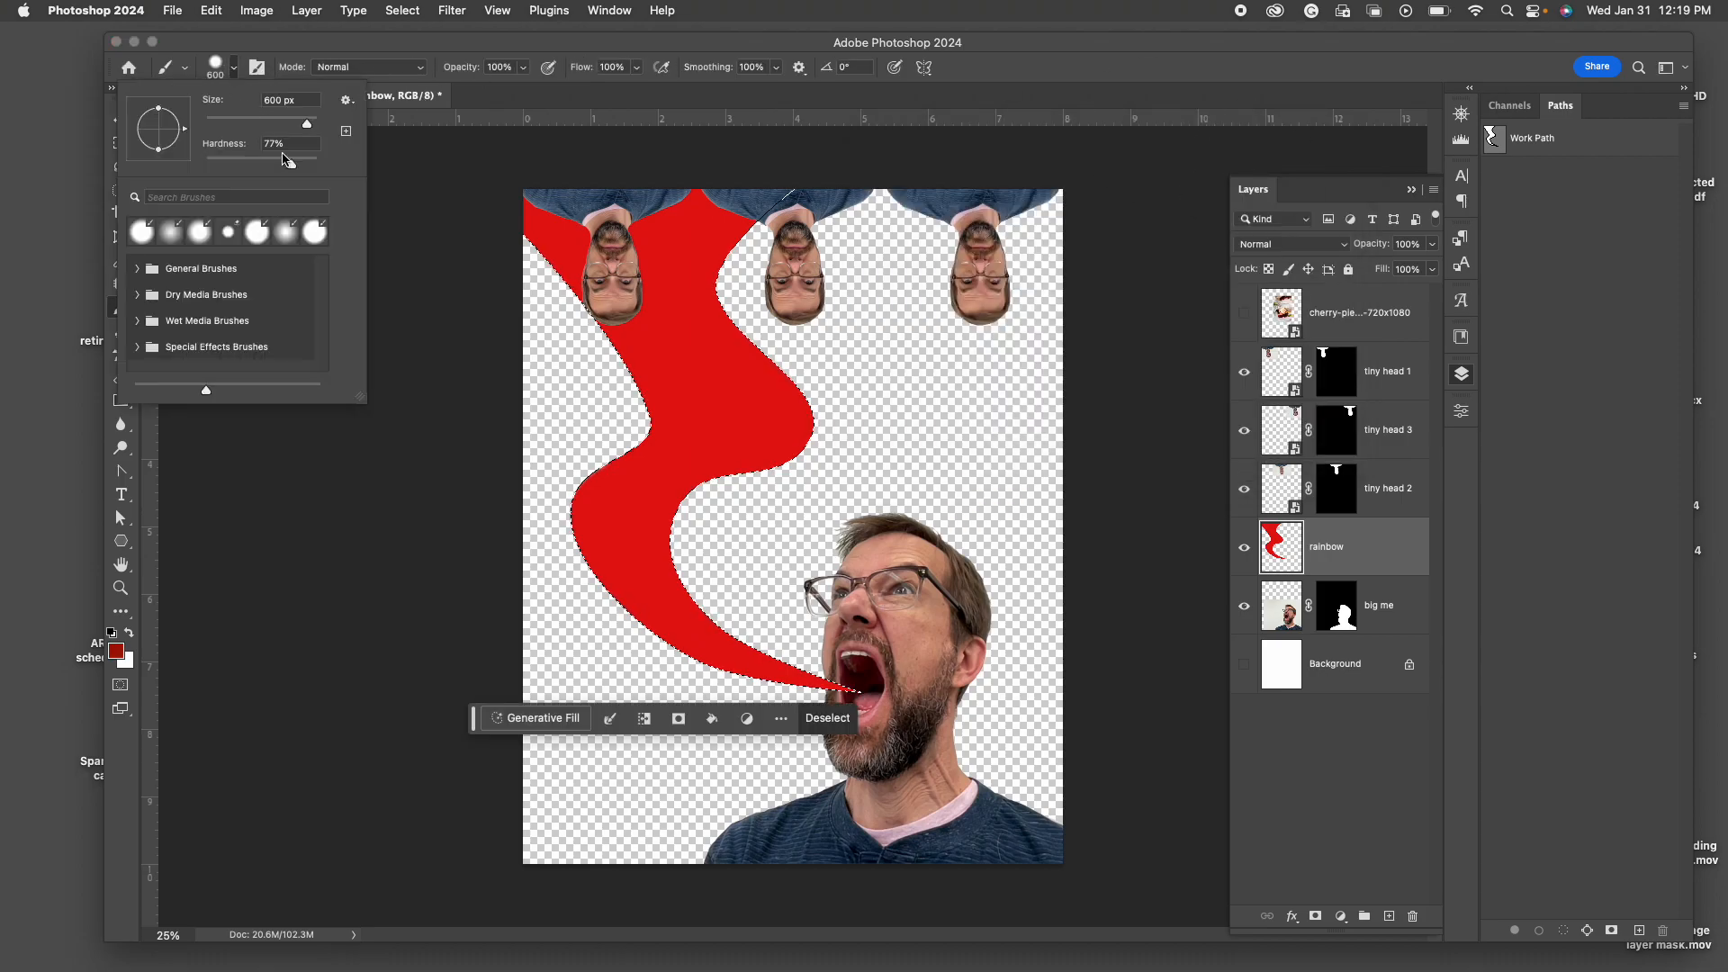
left_click_drag(292, 169, 197, 169)
mouse_move(760, 230)
left_mouse_down()
mouse_move(742, 309)
mouse_move(805, 387)
mouse_move(802, 434)
left_mouse_up()
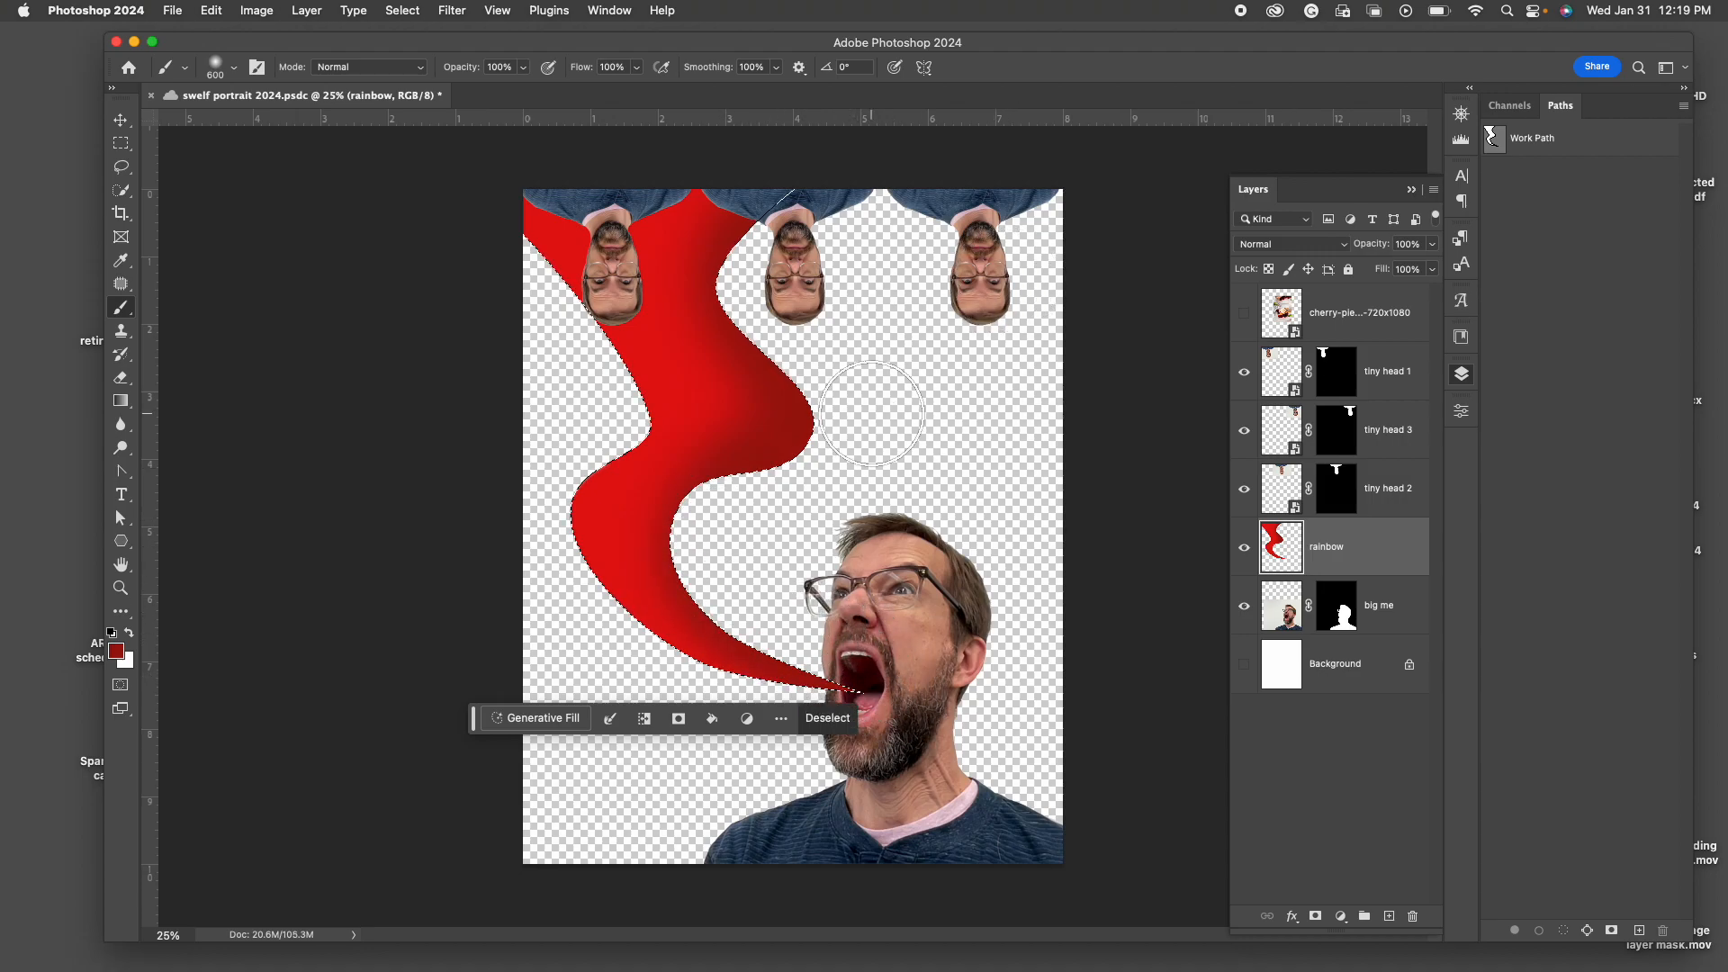
left_click(403, 10)
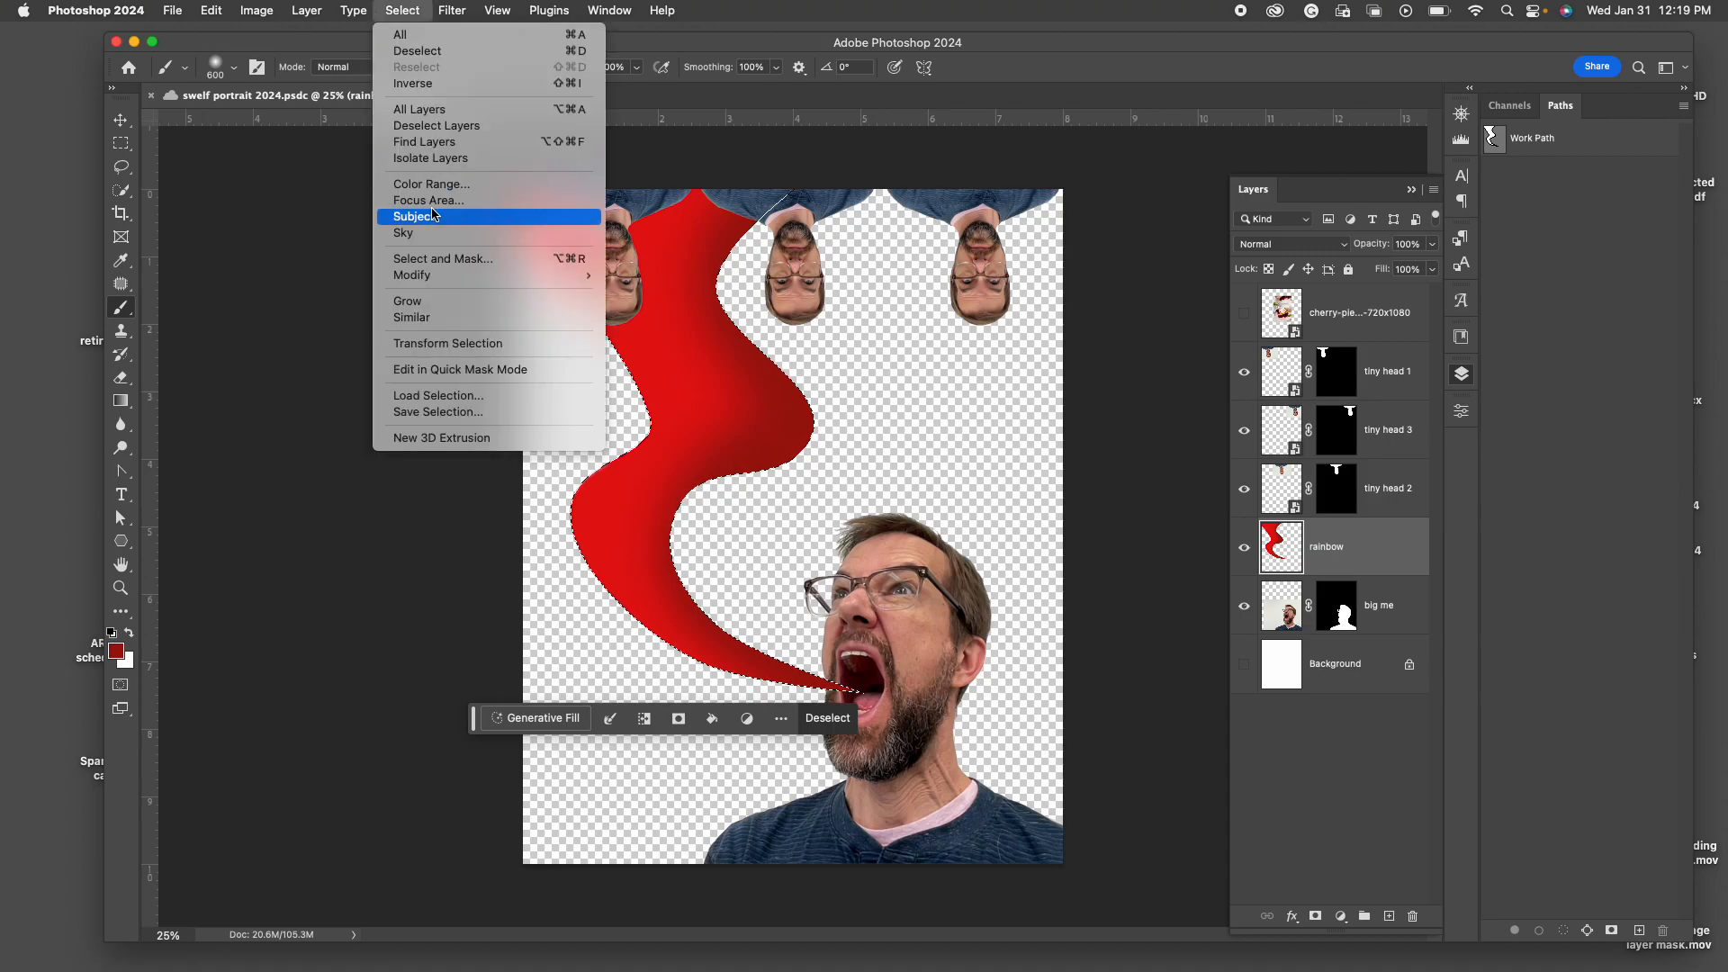
left_click(424, 51)
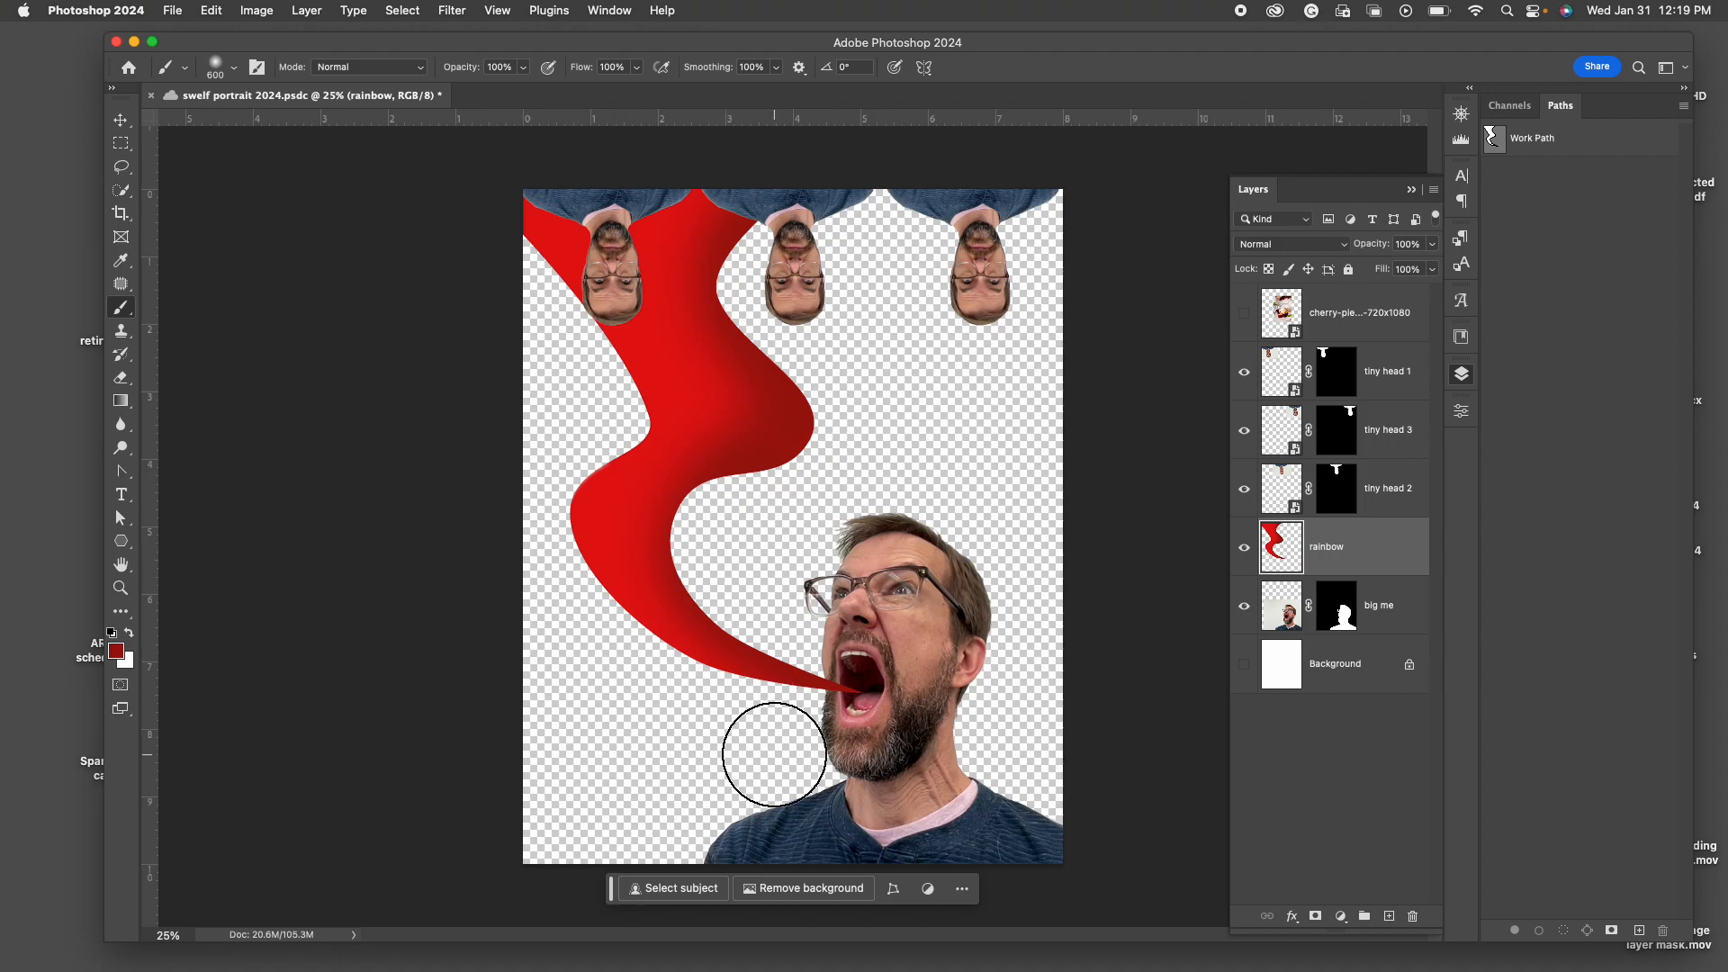
Move the work path's anchors between the mouth and the canvas's upper edge to the right, overlapping the red band's right side.
left_click(1588, 147)
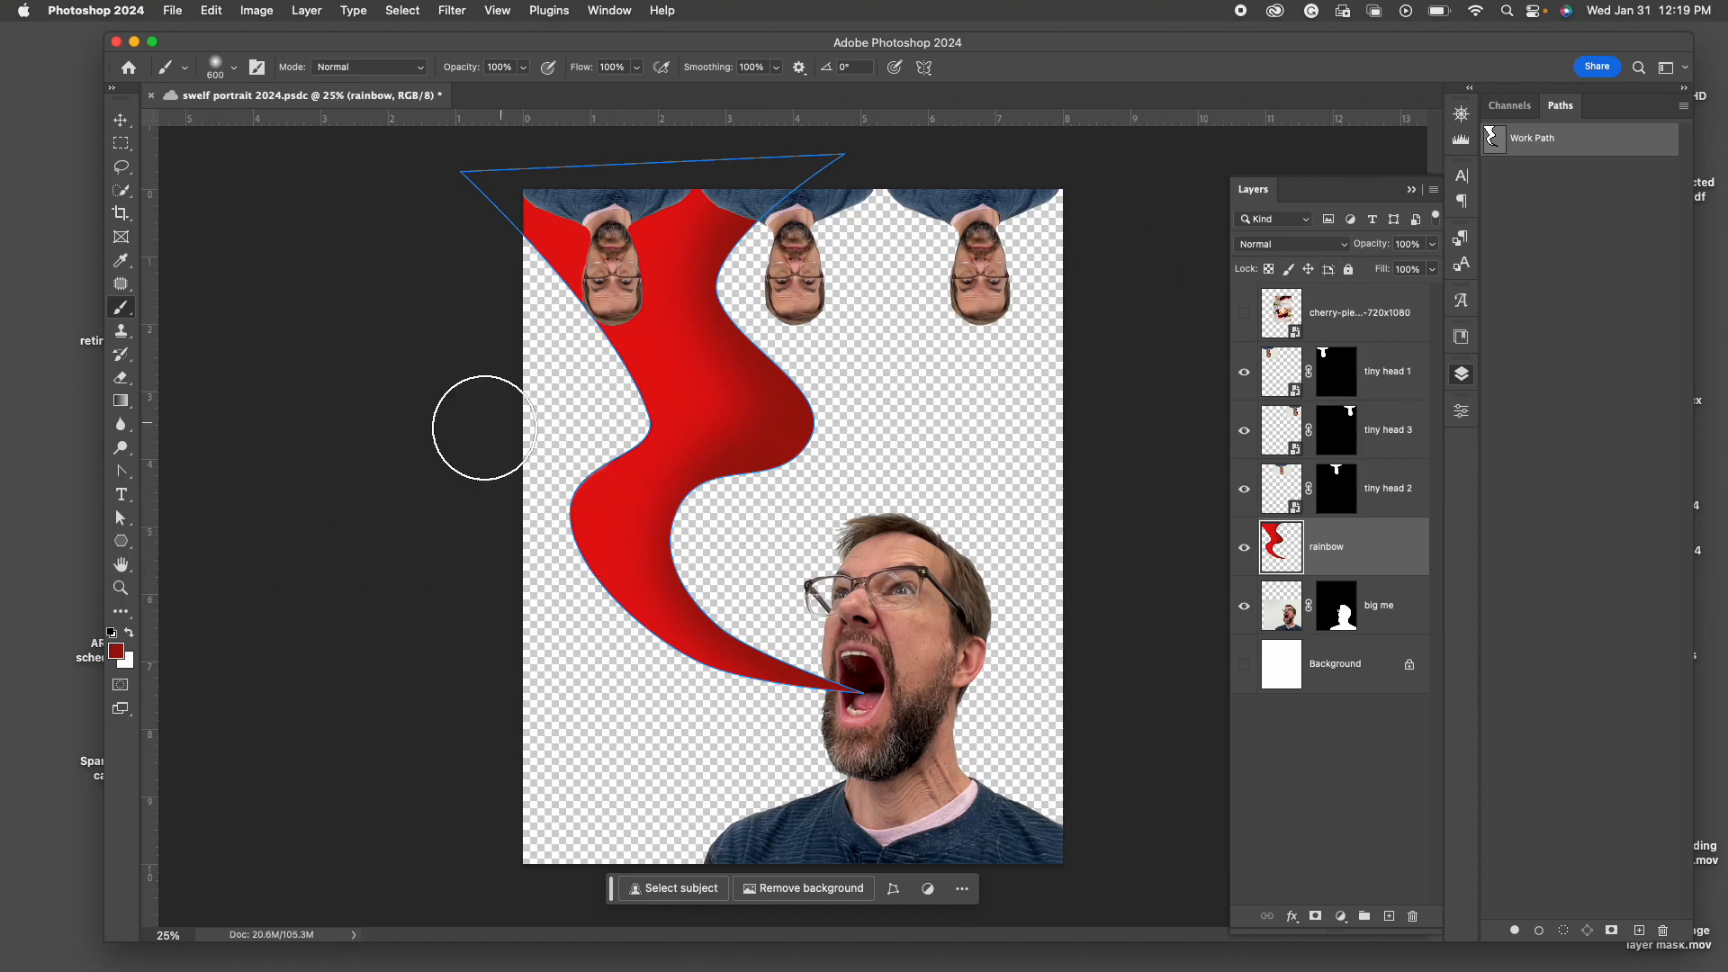
left_click(121, 522)
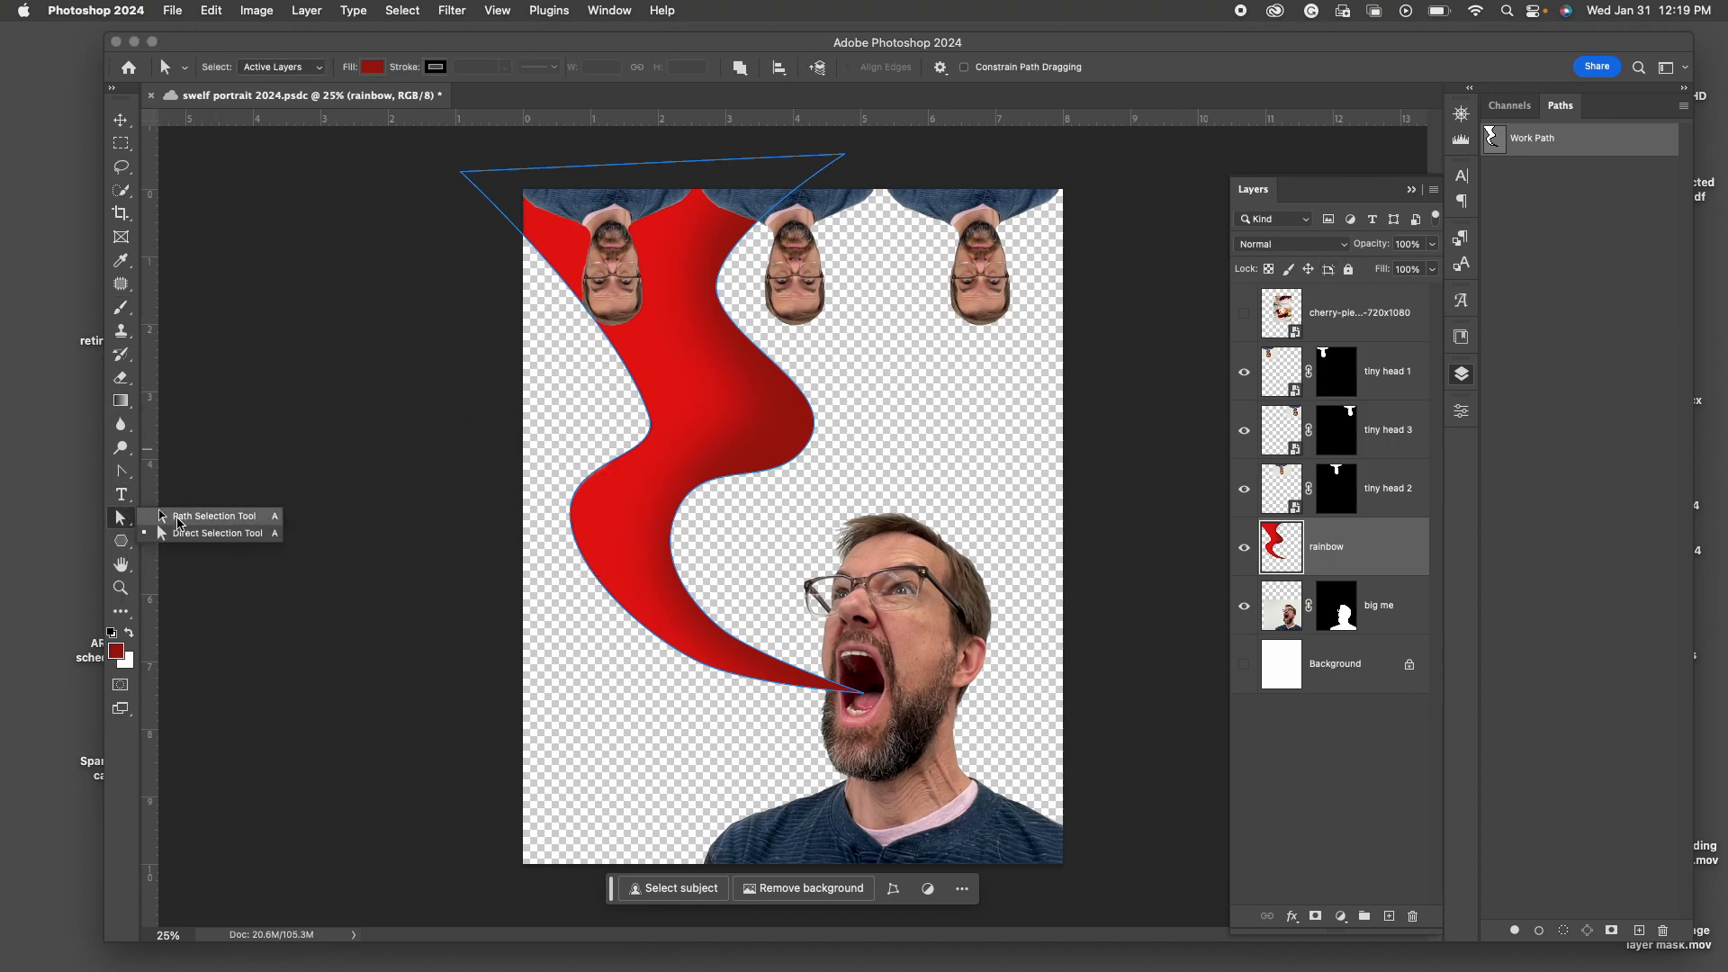
left_click(214, 533)
mouse_move(763, 441)
left_mouse_down()
mouse_move(880, 443)
mouse_move(751, 437)
left_mouse_up()
key("super+z")
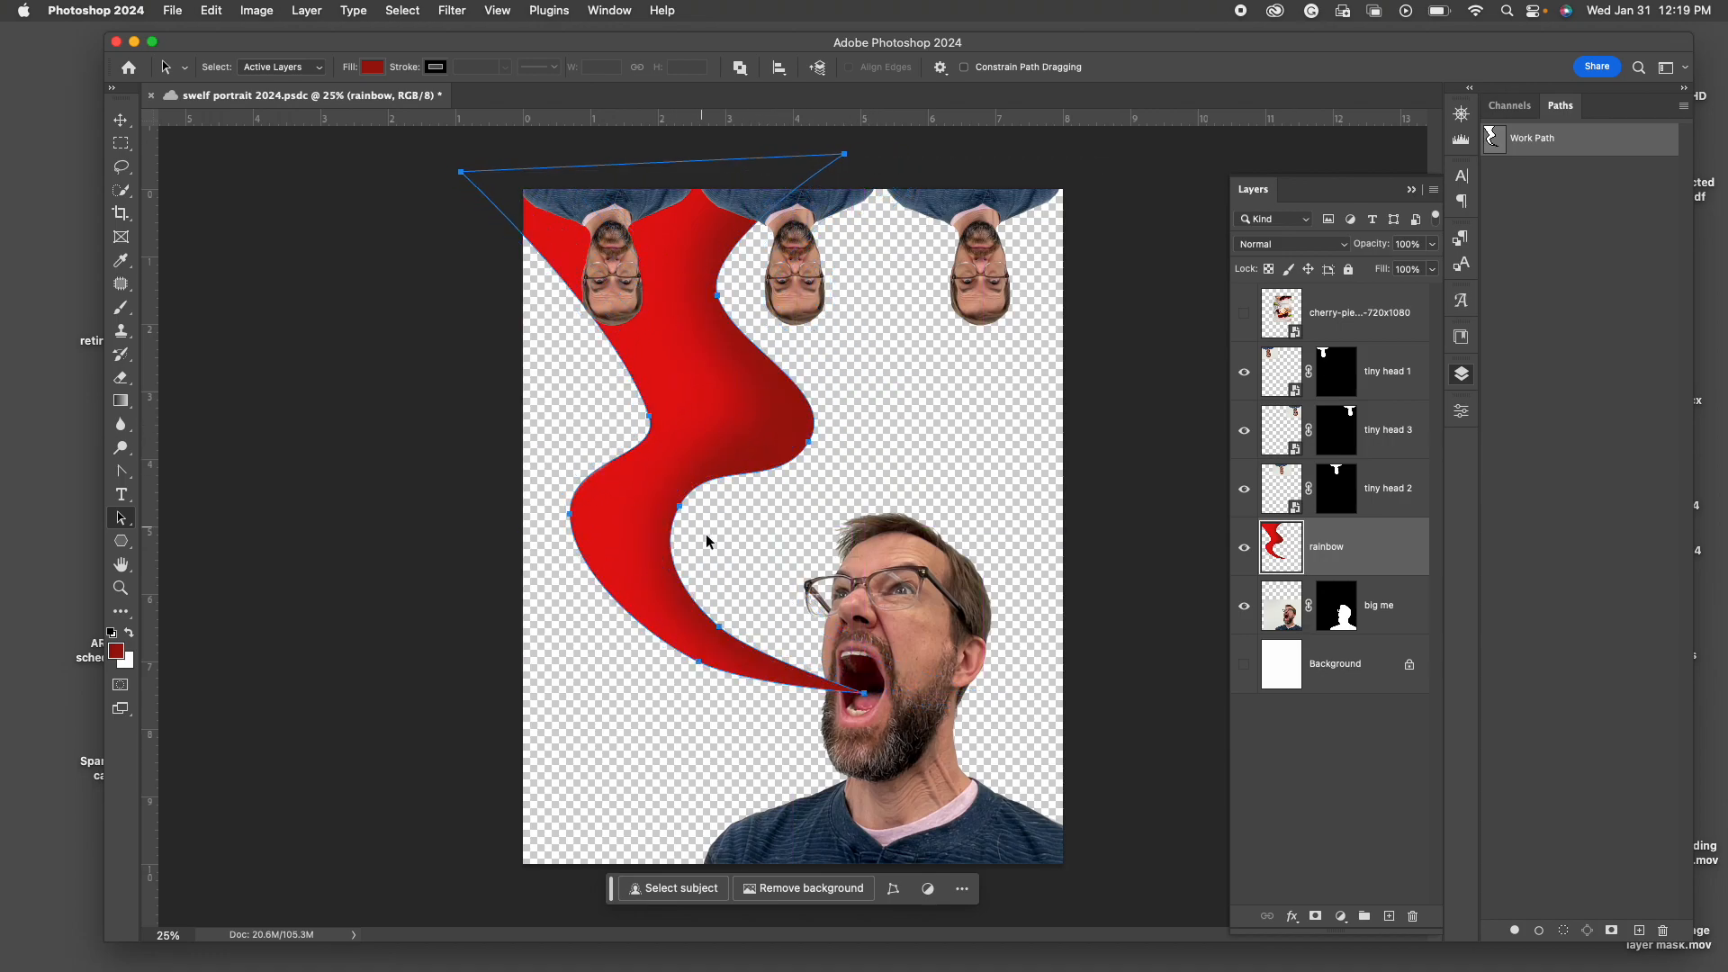
left_click_drag(121, 532, 193, 511)
left_click_drag(721, 632, 778, 612)
mouse_move(698, 661)
left_mouse_down()
mouse_move(679, 621)
mouse_move(714, 608)
mouse_move(729, 646)
left_mouse_up()
left_click_drag(682, 510, 763, 520)
left_click_drag(570, 514, 651, 523)
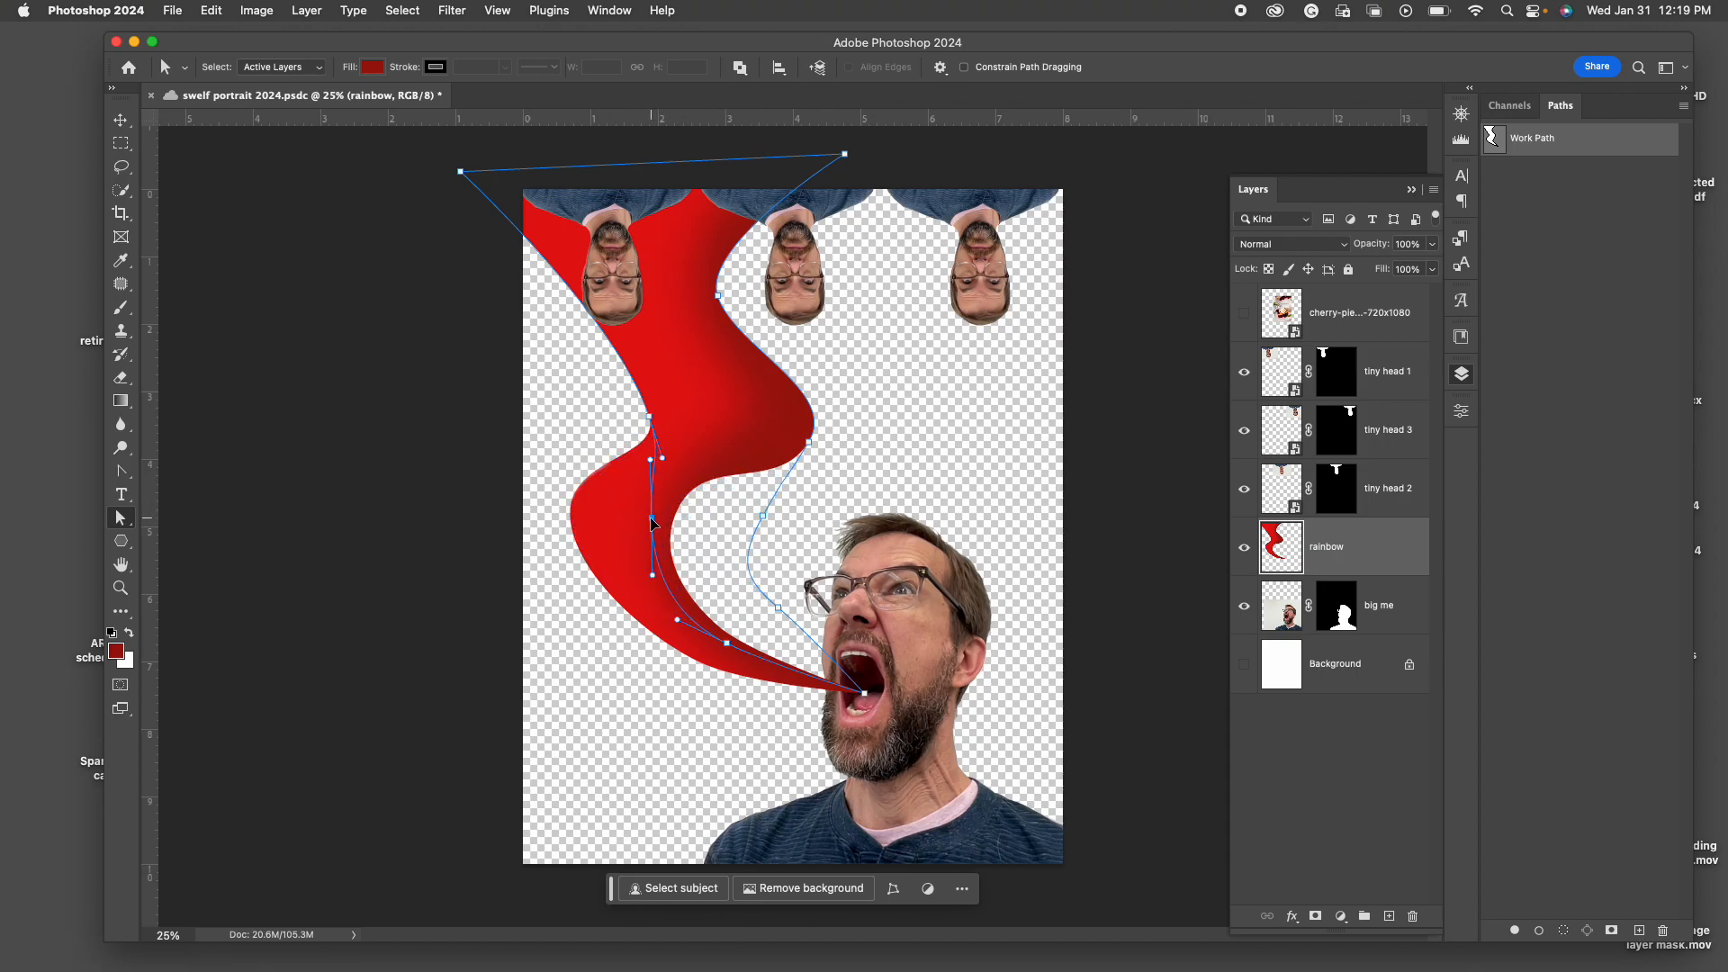
left_click_drag(652, 420, 956, 441)
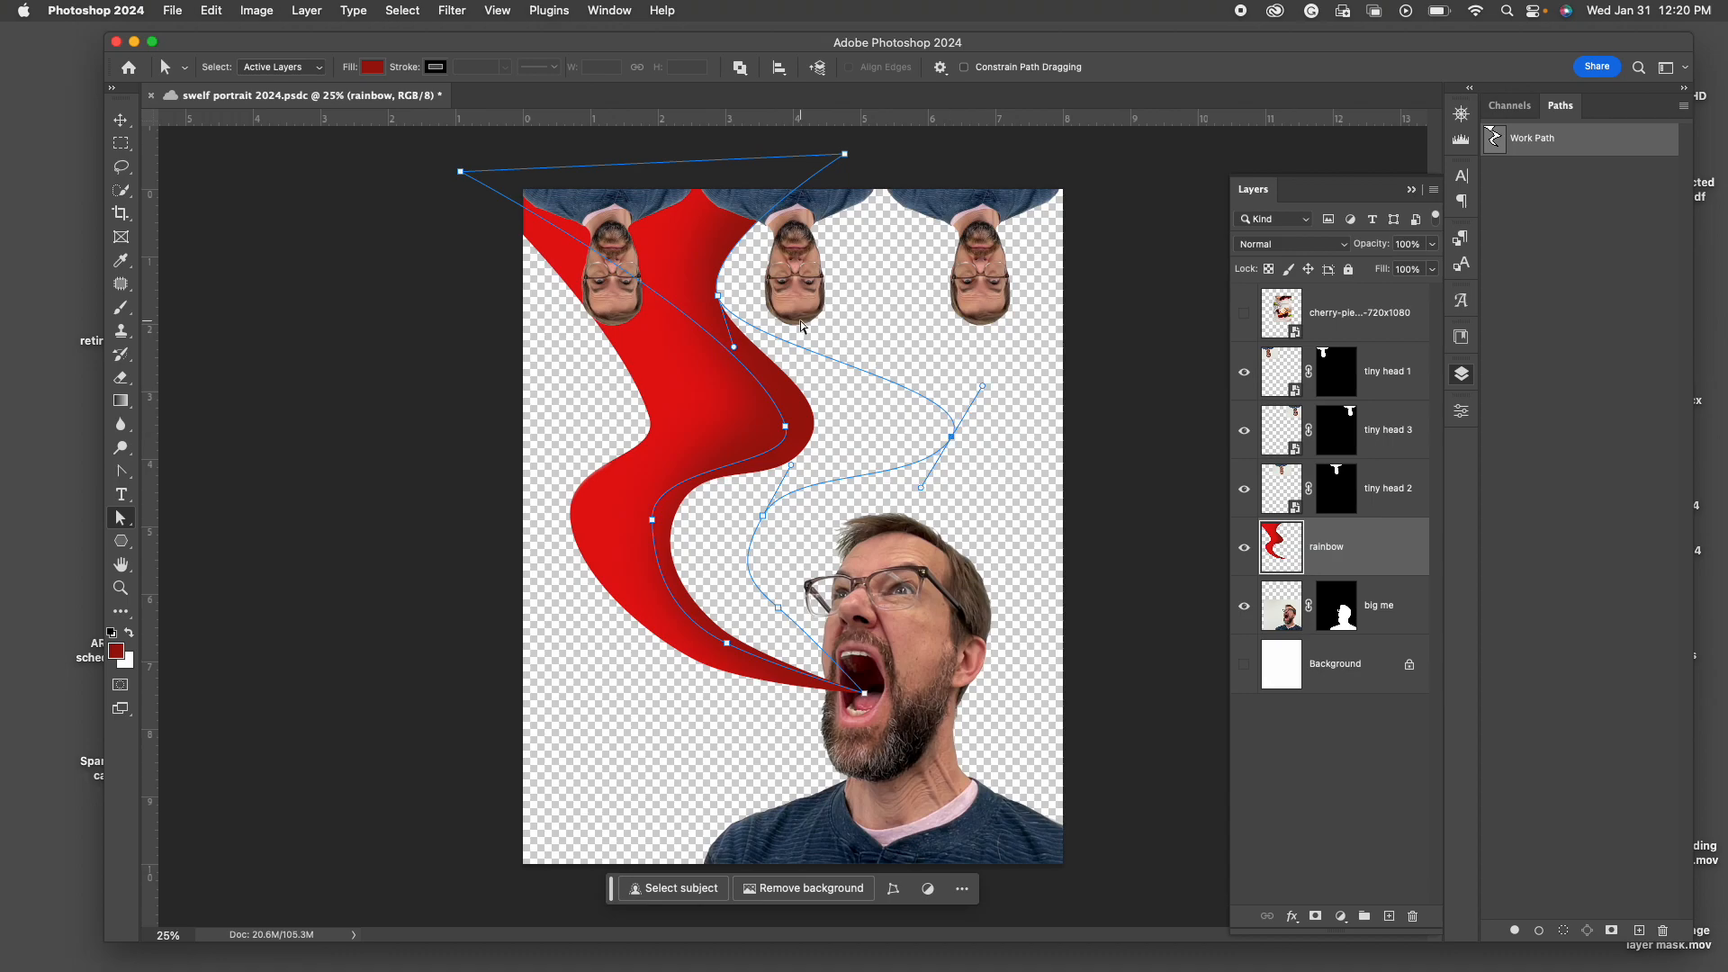
left_click_drag(718, 295, 856, 285)
Move the path's two top corners right, above the middle and right tiny heads, and reshape the upper curves beneath them.
left_click(460, 172)
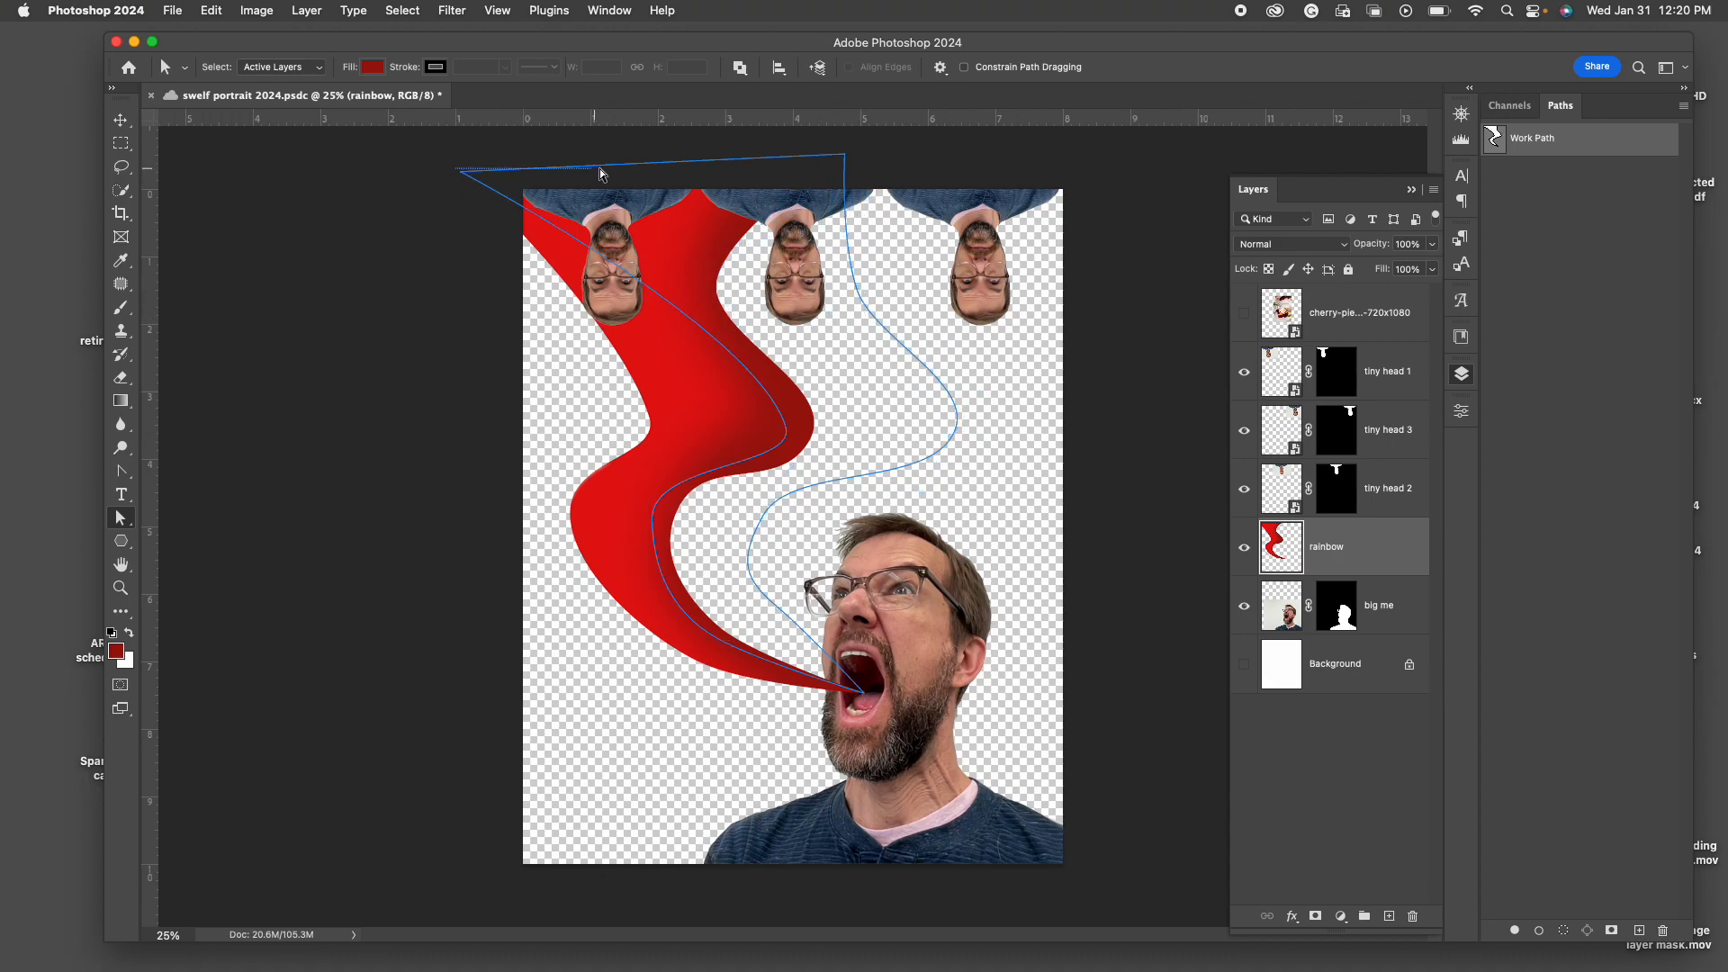
left_click_drag(459, 175, 661, 172)
left_click_drag(754, 330, 656, 334)
left_click_drag(667, 170, 765, 171)
left_click_drag(656, 333, 611, 254)
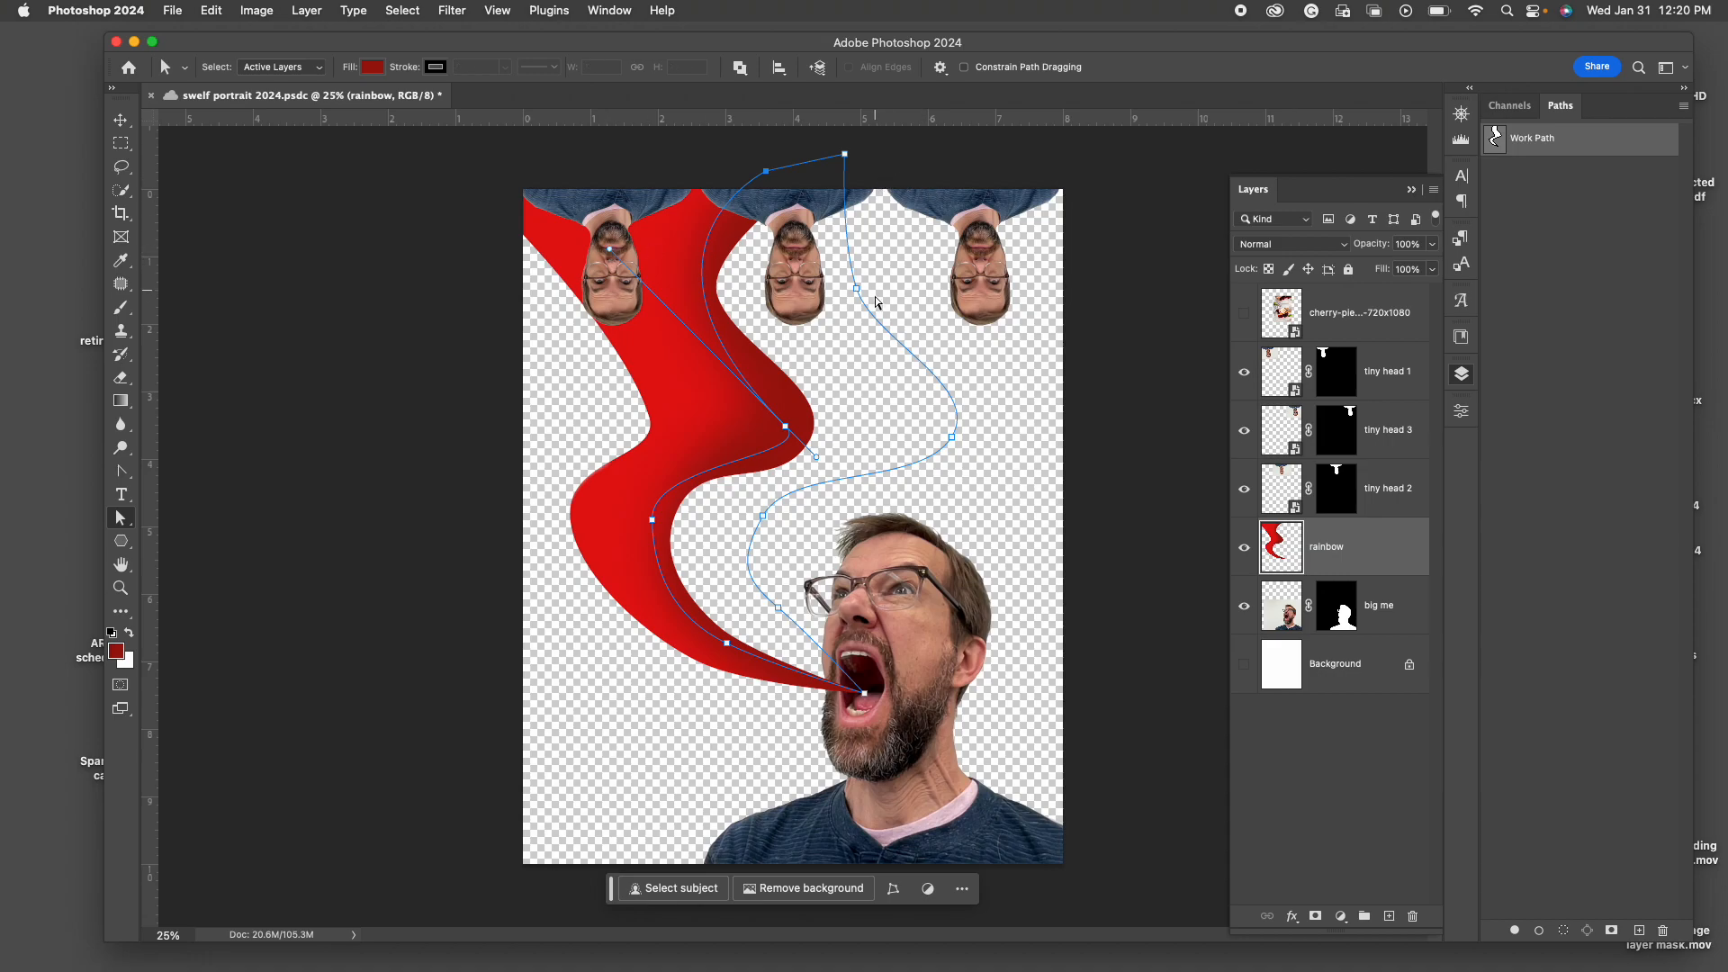
left_click_drag(857, 290, 839, 313)
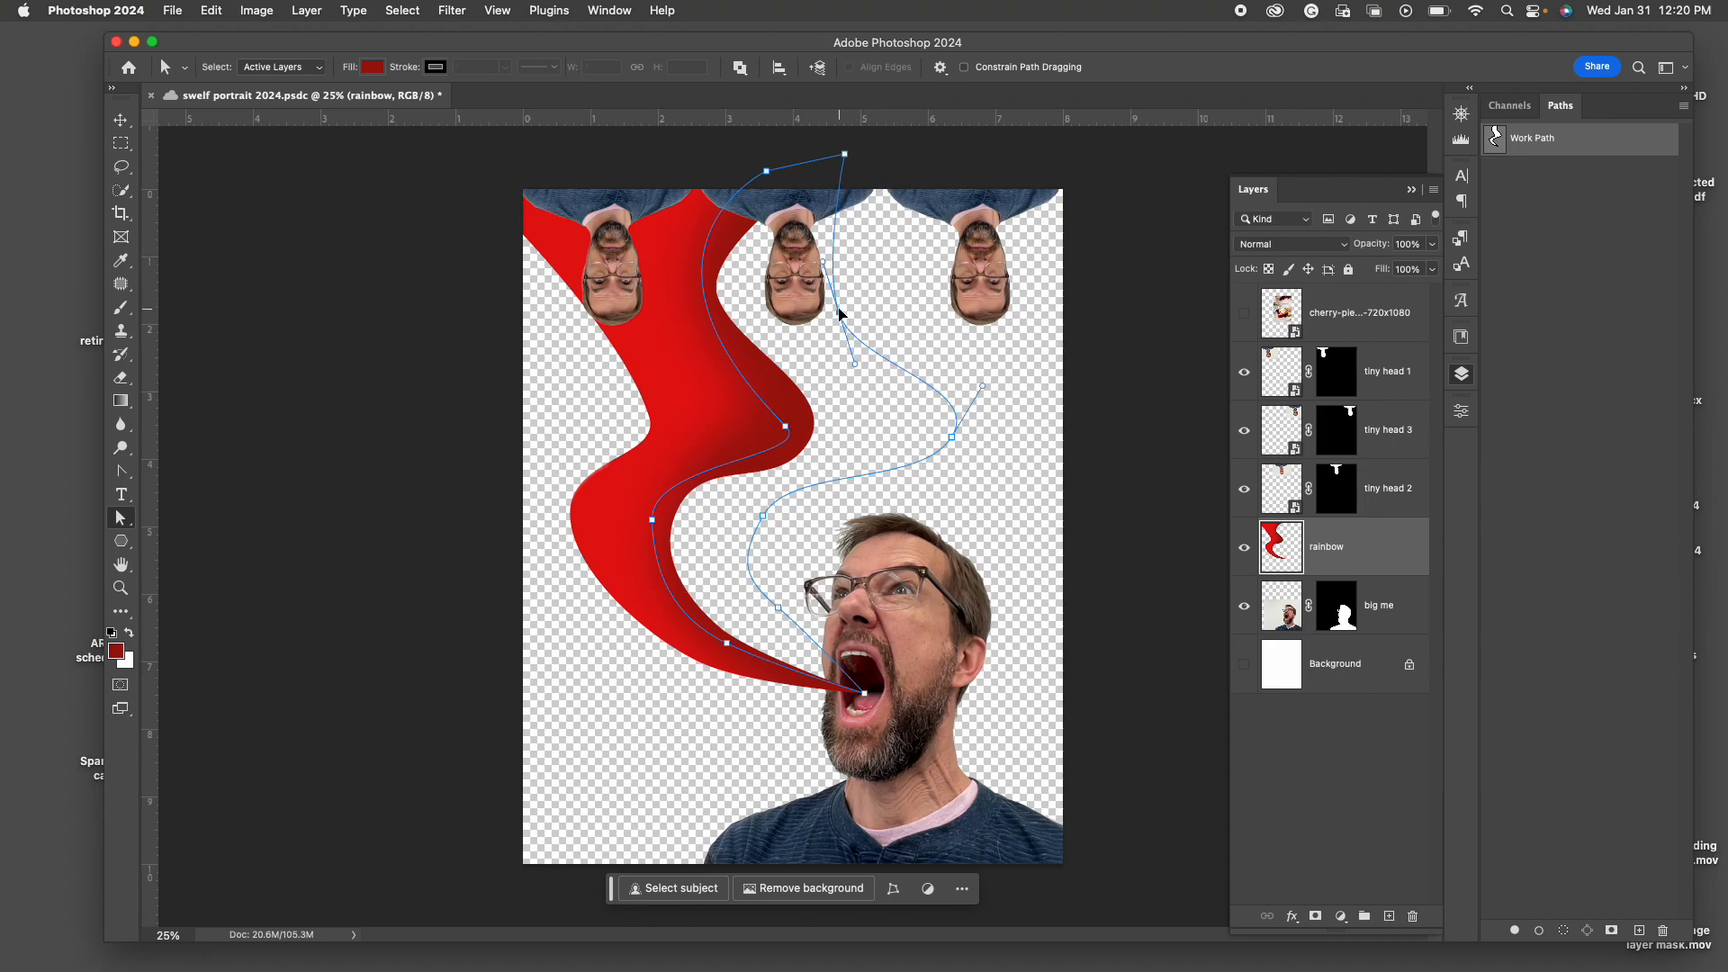
left_click_drag(846, 159, 980, 168)
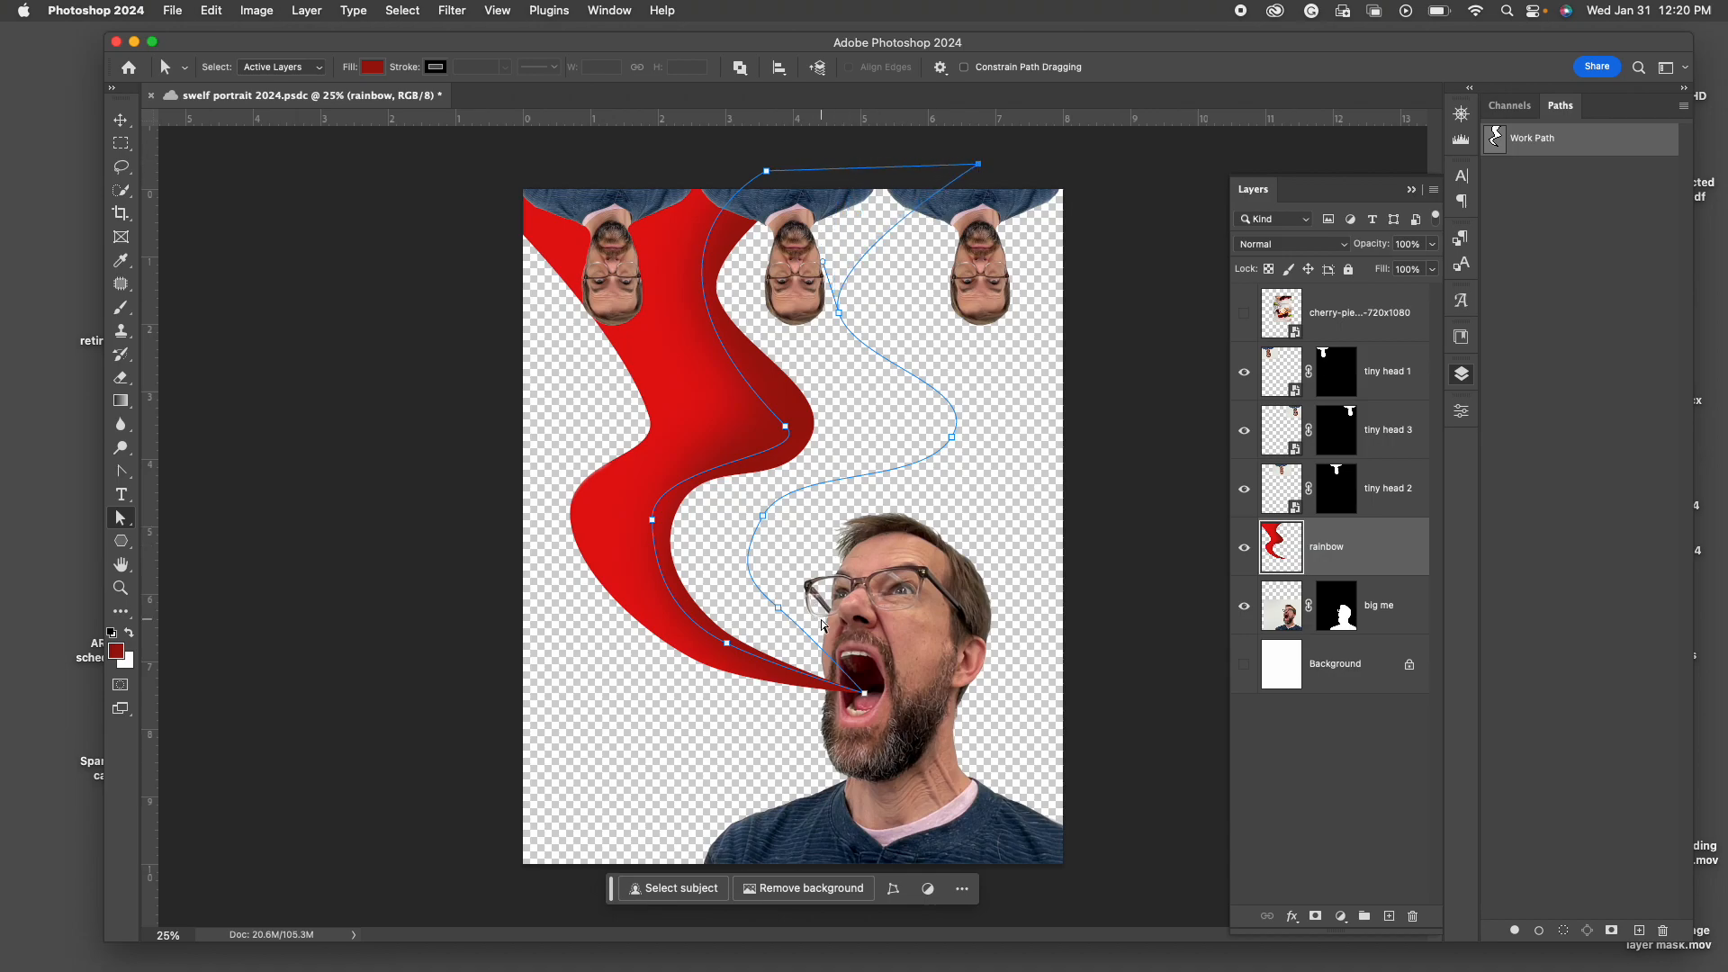
Adjust the curve handles on the path's lower-right anchors and on the left-edge anchor at the red band's right bulge.
left_click(779, 610)
left_click_drag(745, 586, 749, 554)
left_click_drag(781, 461, 781, 477)
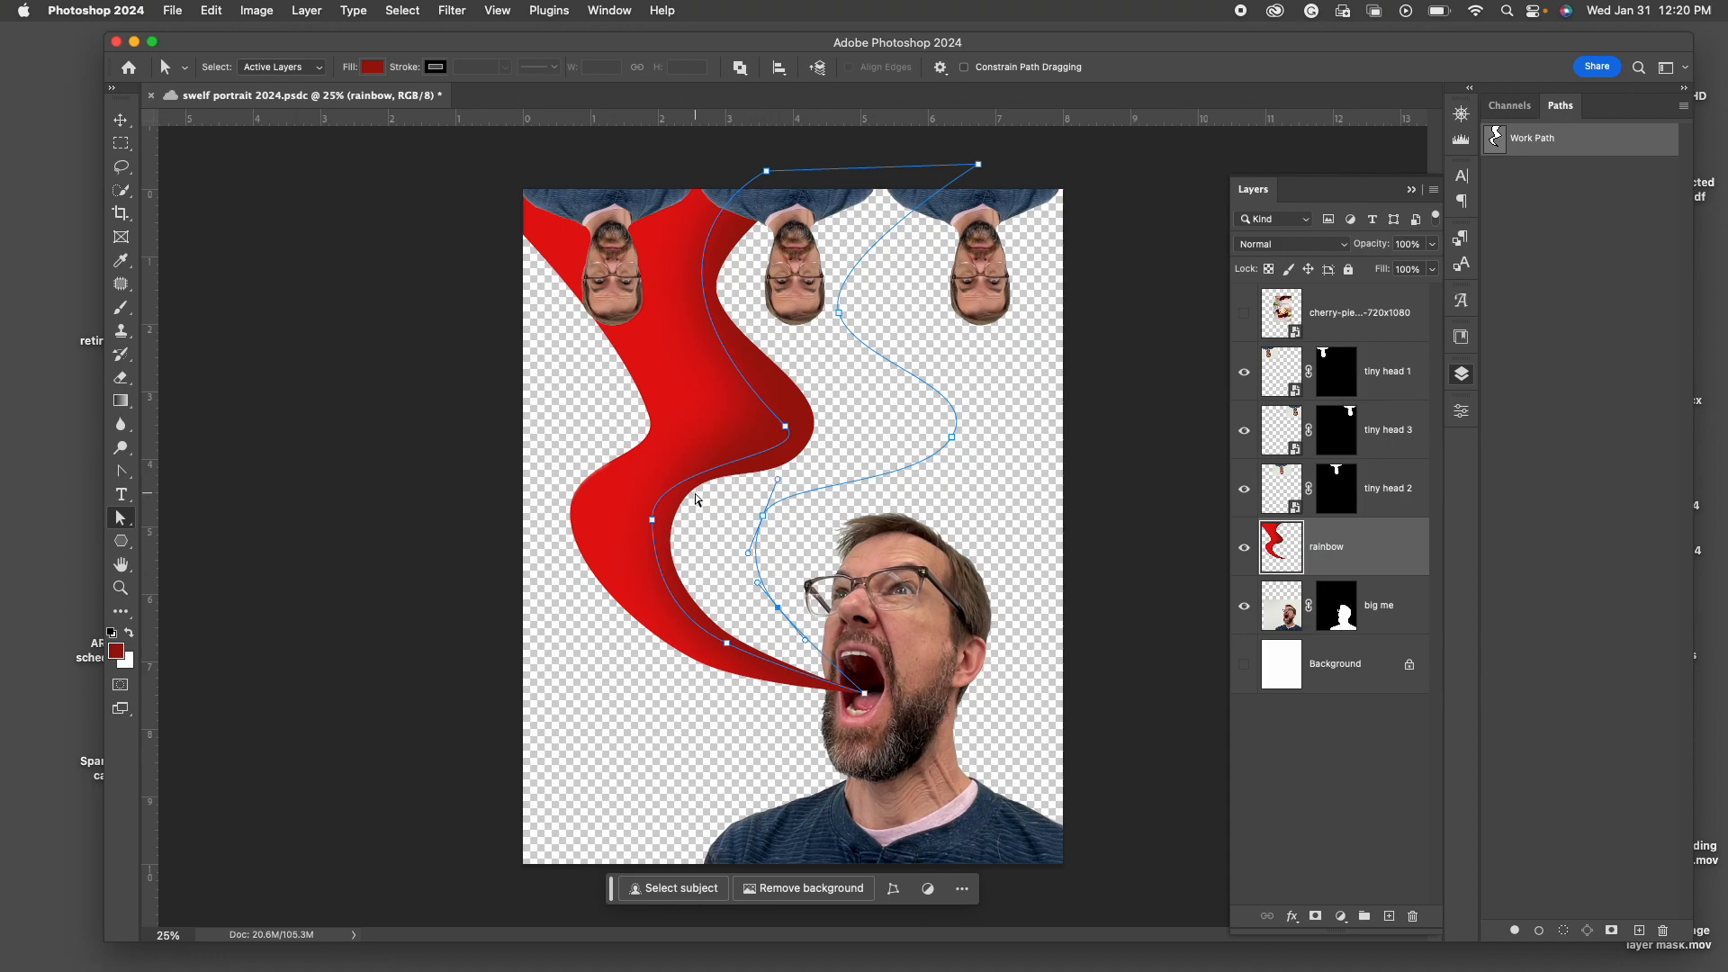
left_click(790, 434)
left_click(815, 460)
mouse_move(818, 463)
left_mouse_down()
mouse_move(776, 467)
mouse_move(789, 464)
left_mouse_up()
left_click_drag(763, 187, 767, 348)
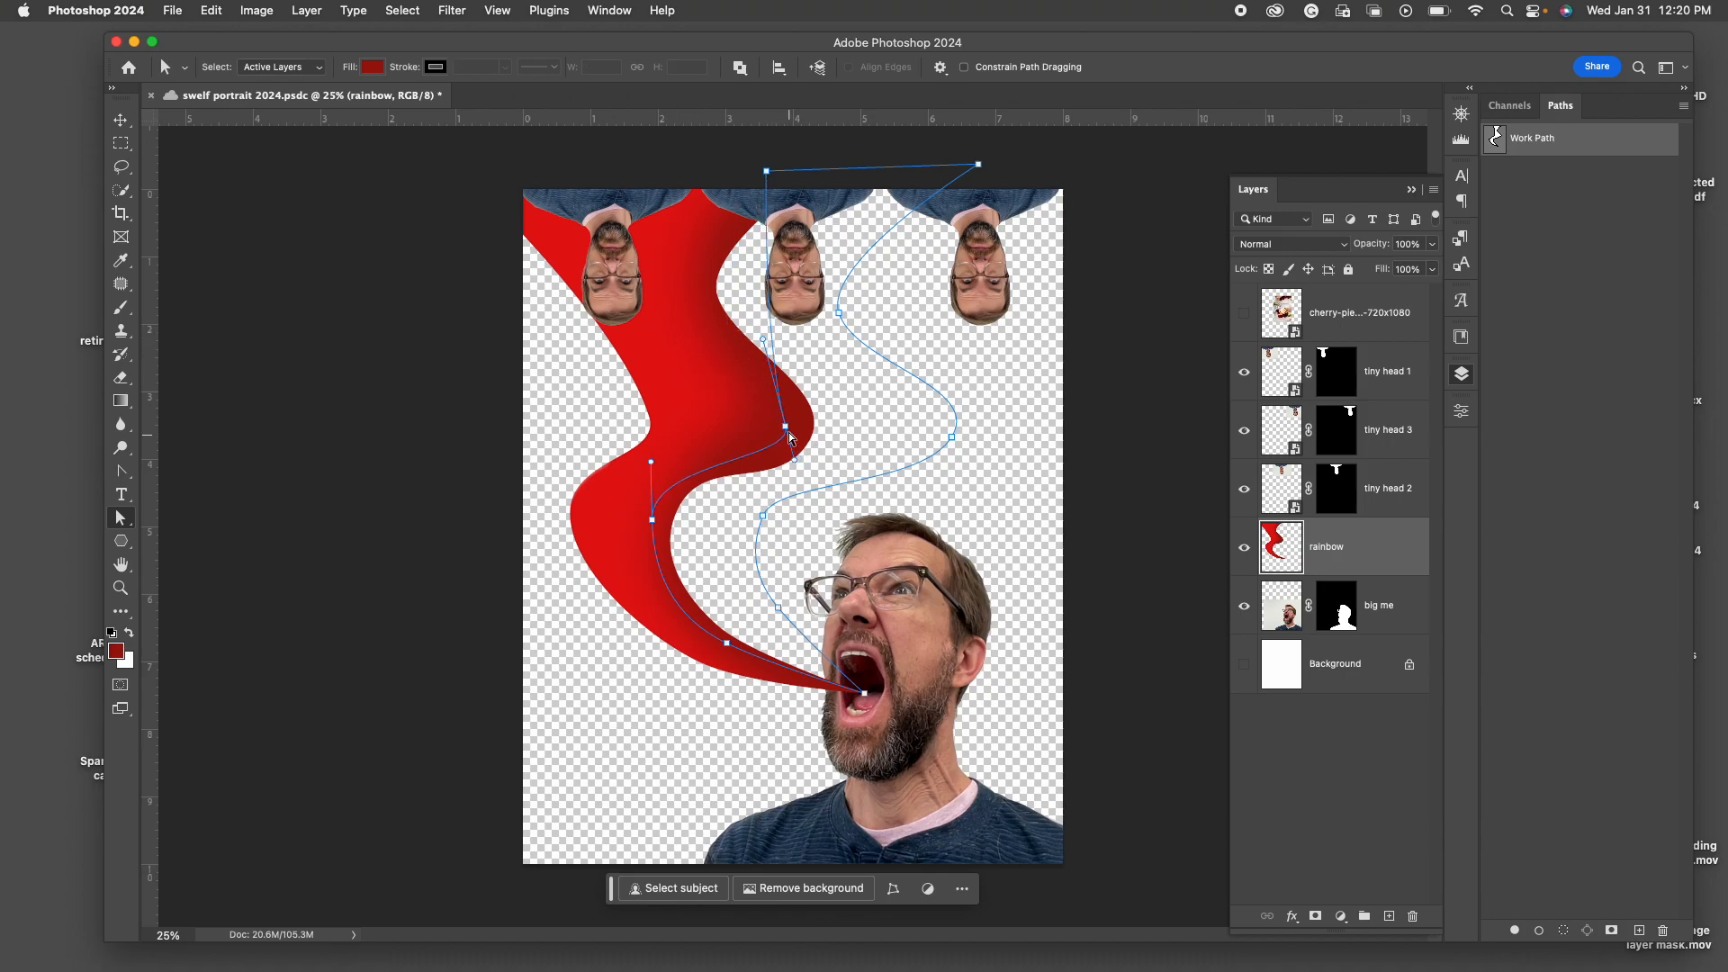
left_click_drag(763, 345, 628, 302)
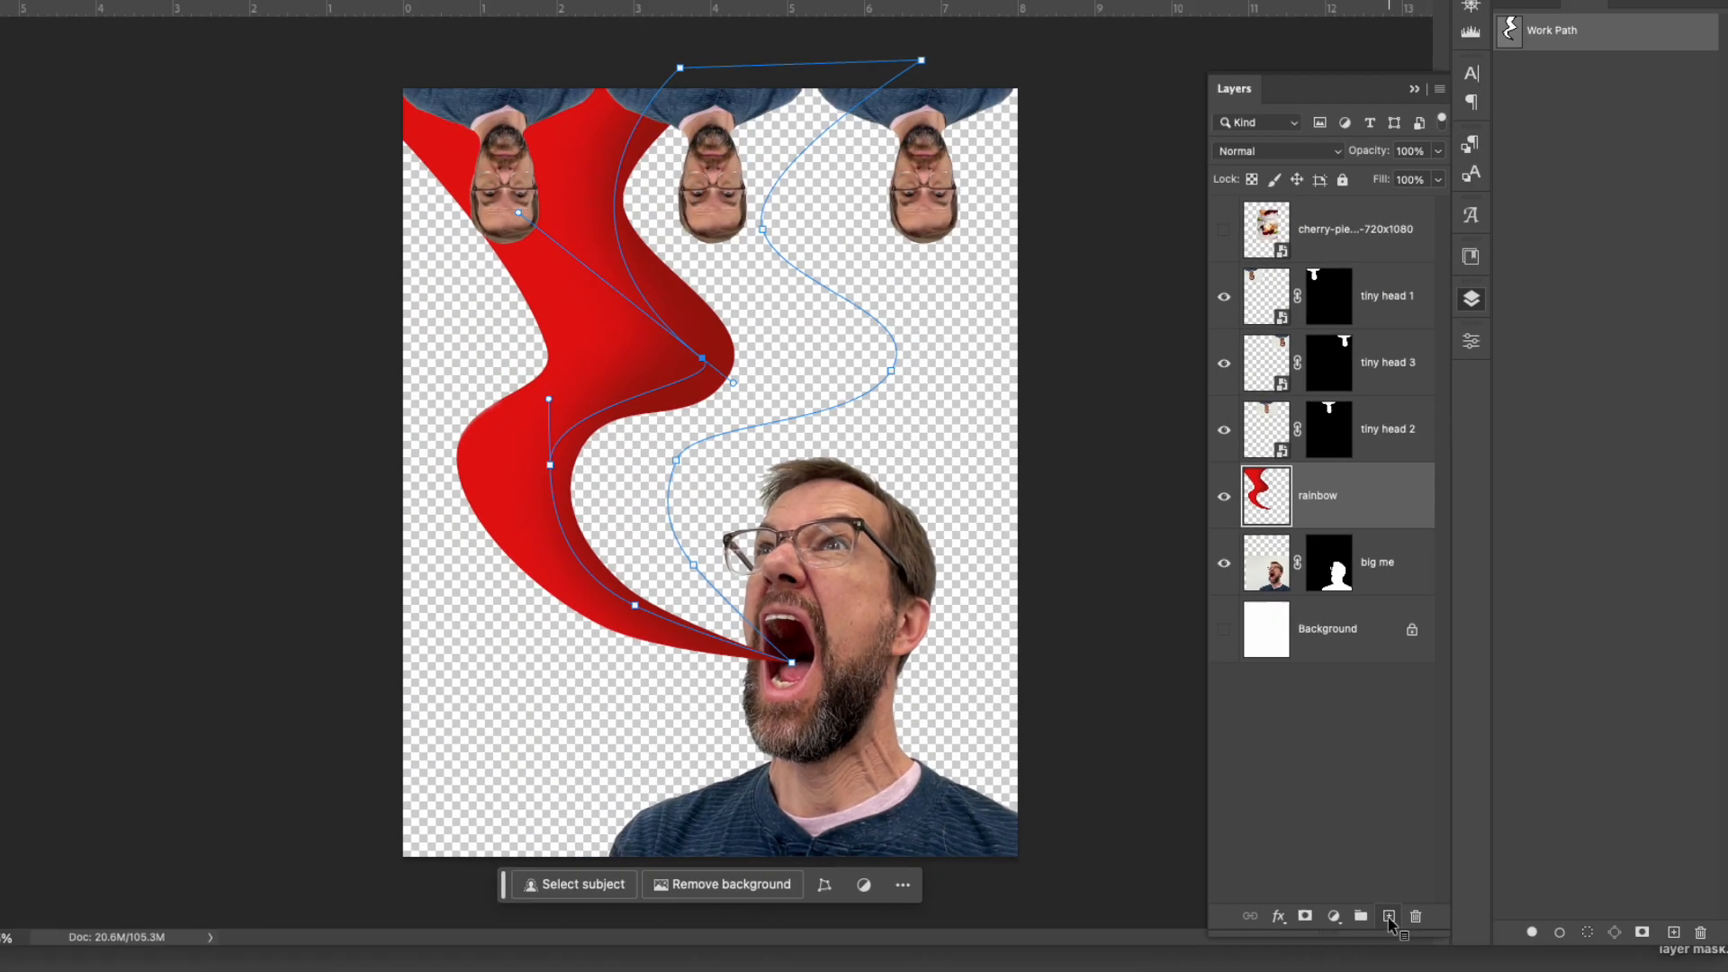
Add a new layer above rainbow, load the path as a selection and paint it completely gold (e0b211).
left_click(1389, 917)
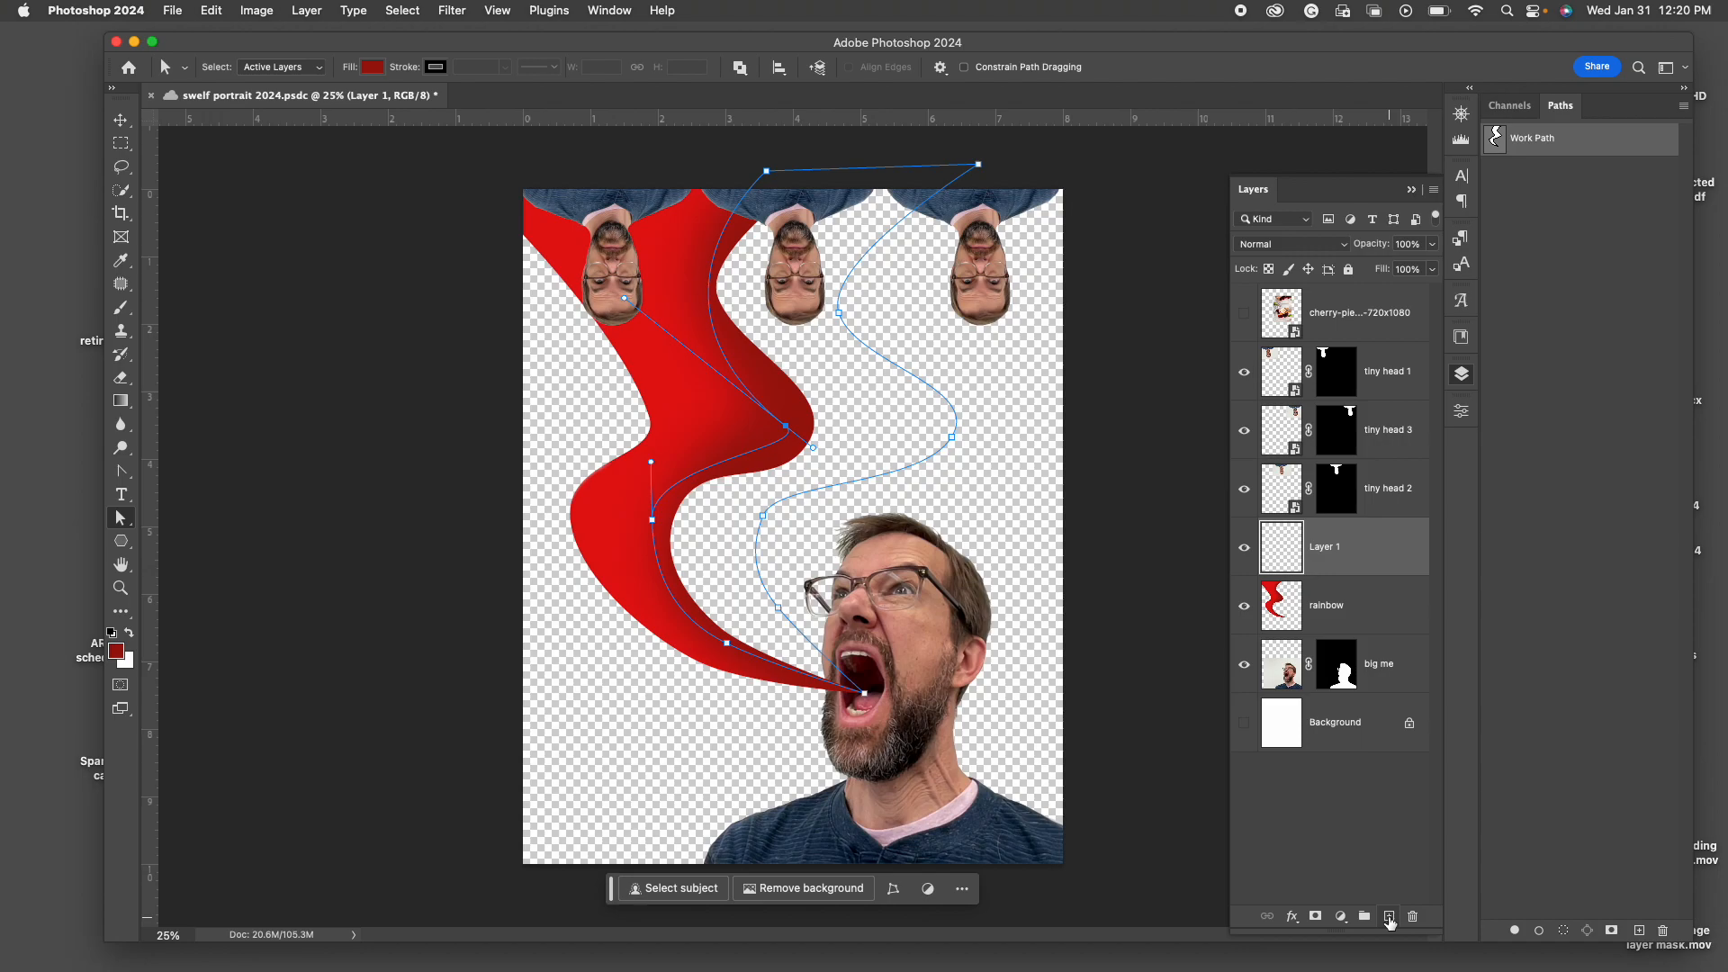
left_click(1563, 935)
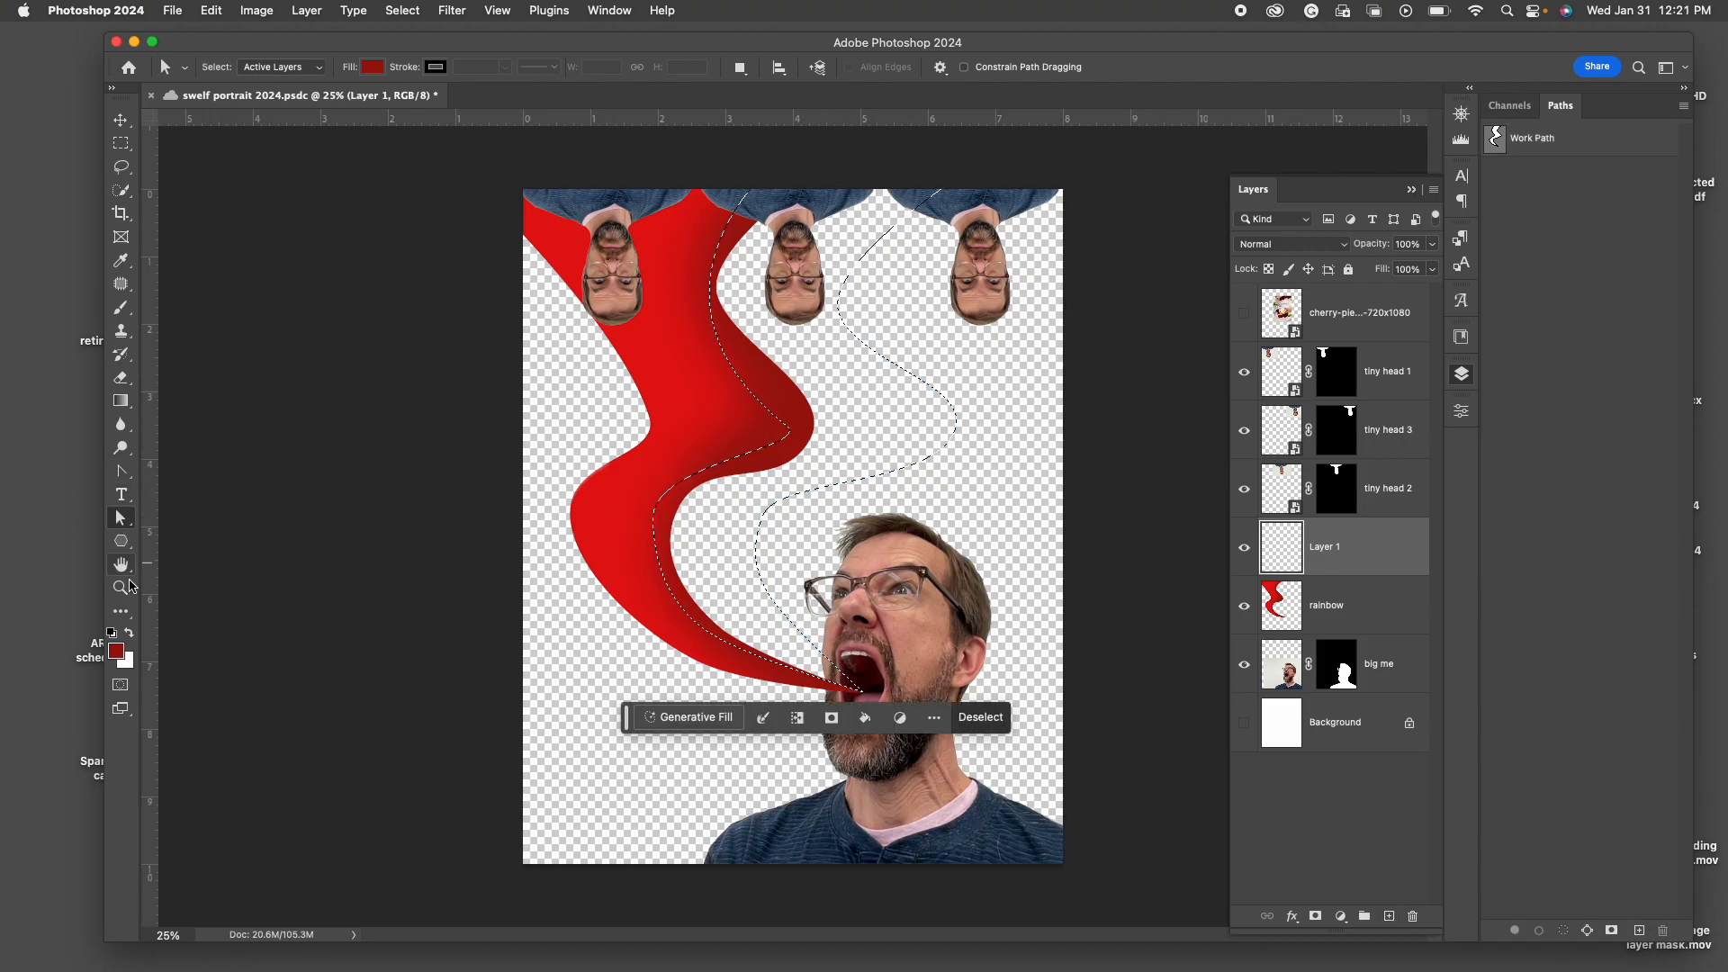
left_click(116, 651)
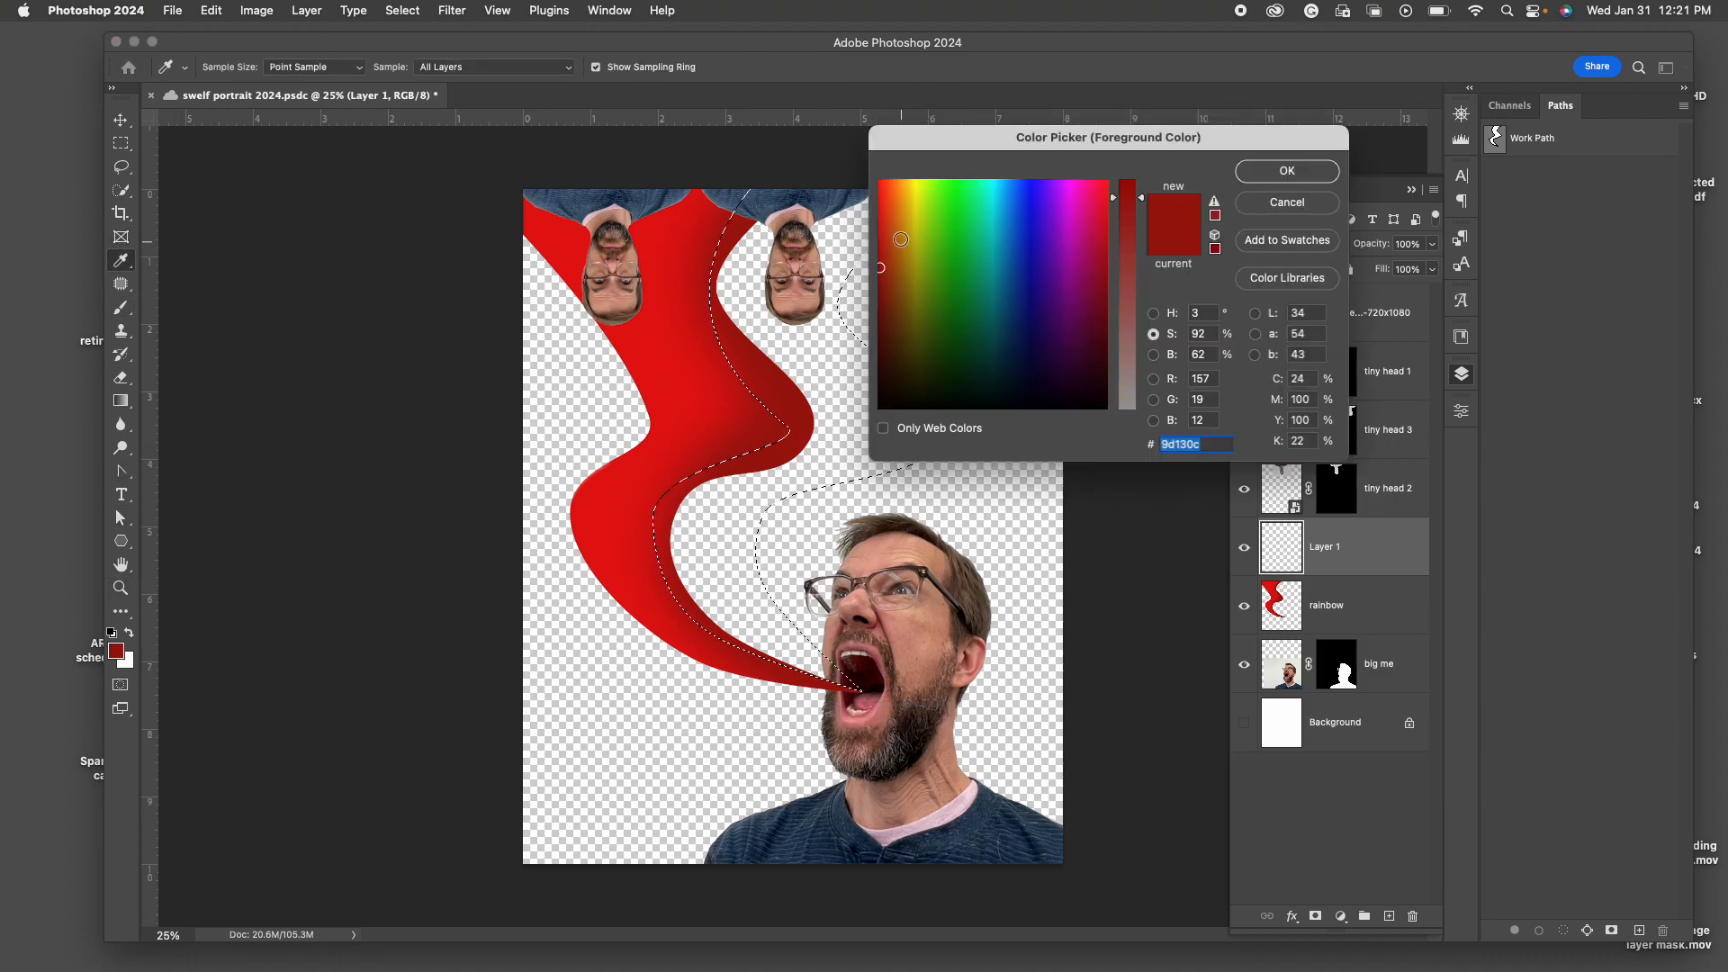
left_click(903, 232)
mouse_move(905, 228)
left_mouse_down()
mouse_move(908, 208)
mouse_move(897, 291)
mouse_move(920, 204)
mouse_move(904, 205)
left_mouse_up()
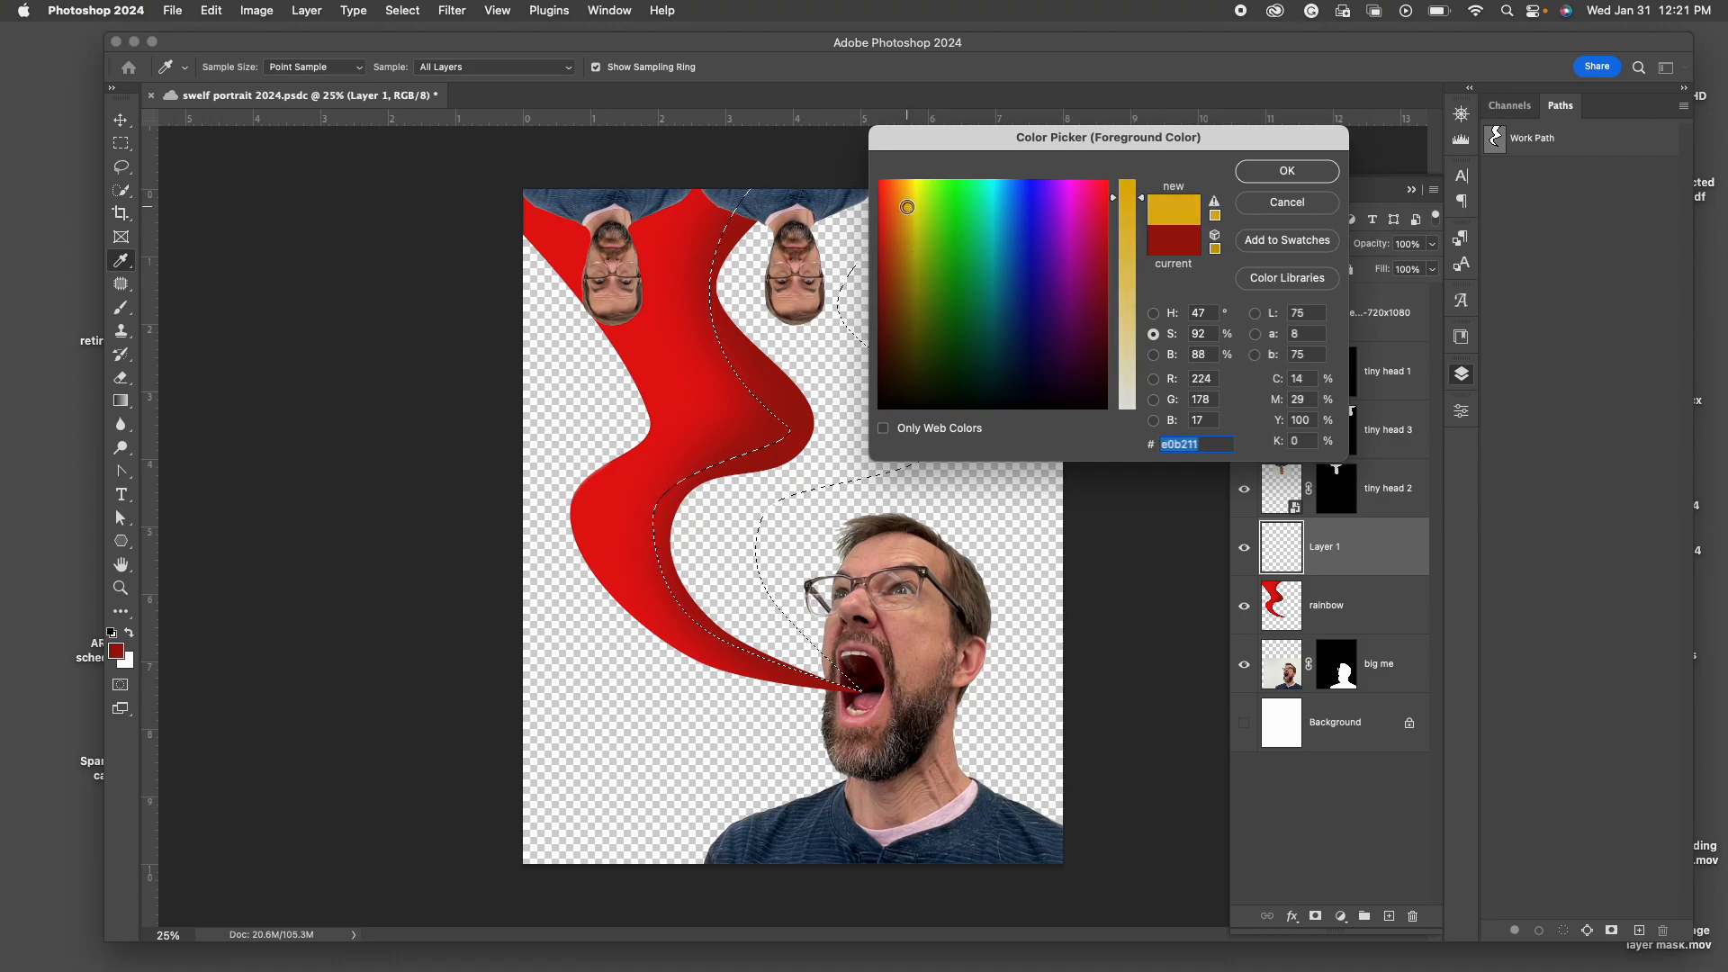
left_click(1250, 170)
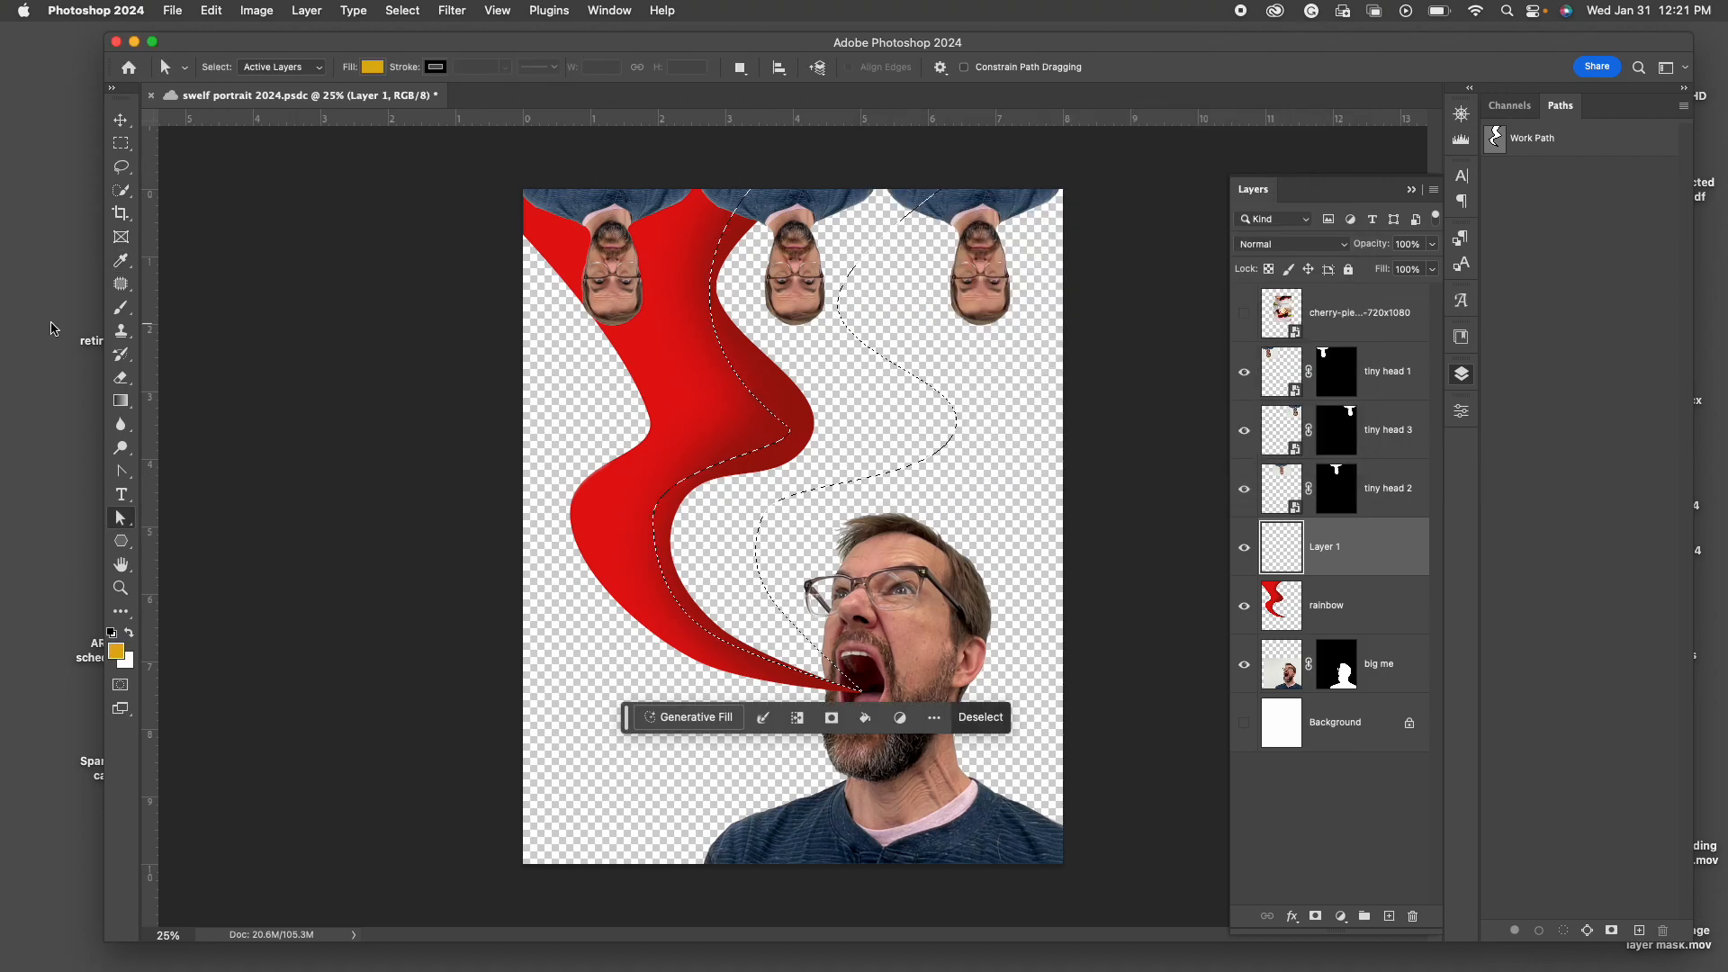
key("b")
mouse_move(837, 455)
left_mouse_down()
mouse_move(687, 502)
mouse_move(686, 537)
mouse_move(792, 657)
mouse_move(867, 689)
left_mouse_up()
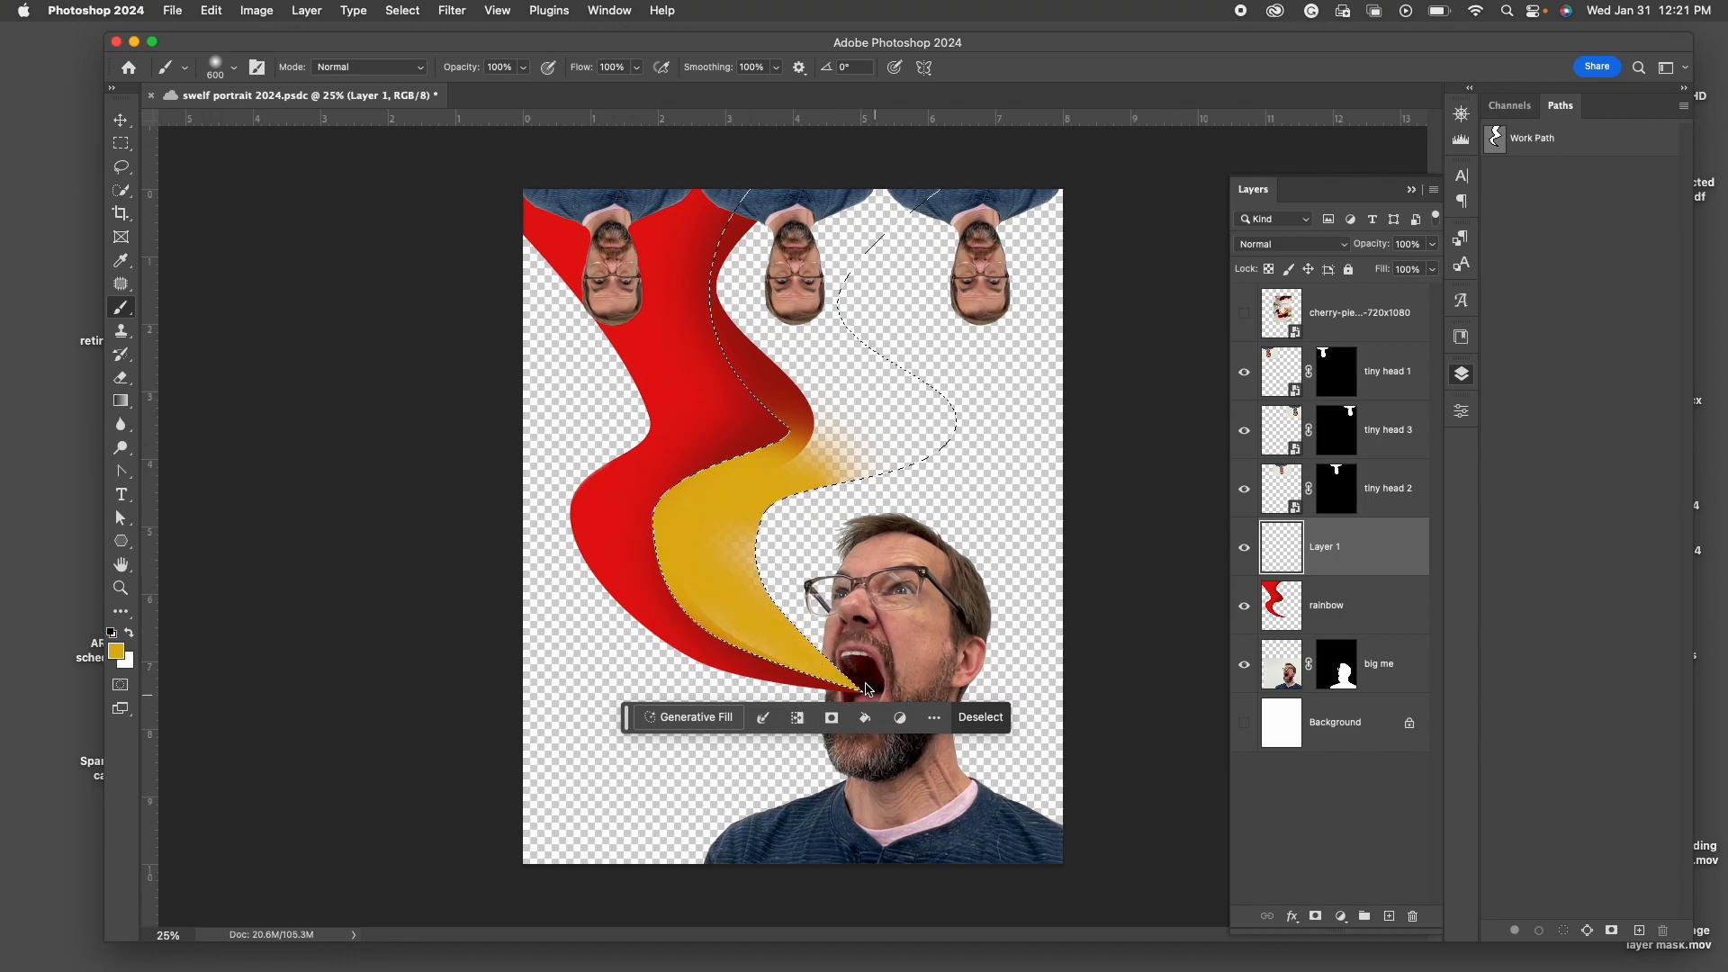
mouse_move(729, 468)
left_mouse_down()
mouse_move(804, 383)
mouse_move(888, 410)
mouse_move(914, 459)
mouse_move(848, 490)
mouse_move(868, 469)
mouse_move(777, 411)
mouse_move(742, 292)
mouse_move(792, 172)
mouse_move(853, 145)
mouse_move(922, 168)
mouse_move(920, 220)
left_mouse_up()
mouse_move(767, 160)
left_mouse_down()
mouse_move(702, 336)
mouse_move(765, 416)
mouse_move(664, 533)
mouse_move(783, 592)
left_mouse_up()
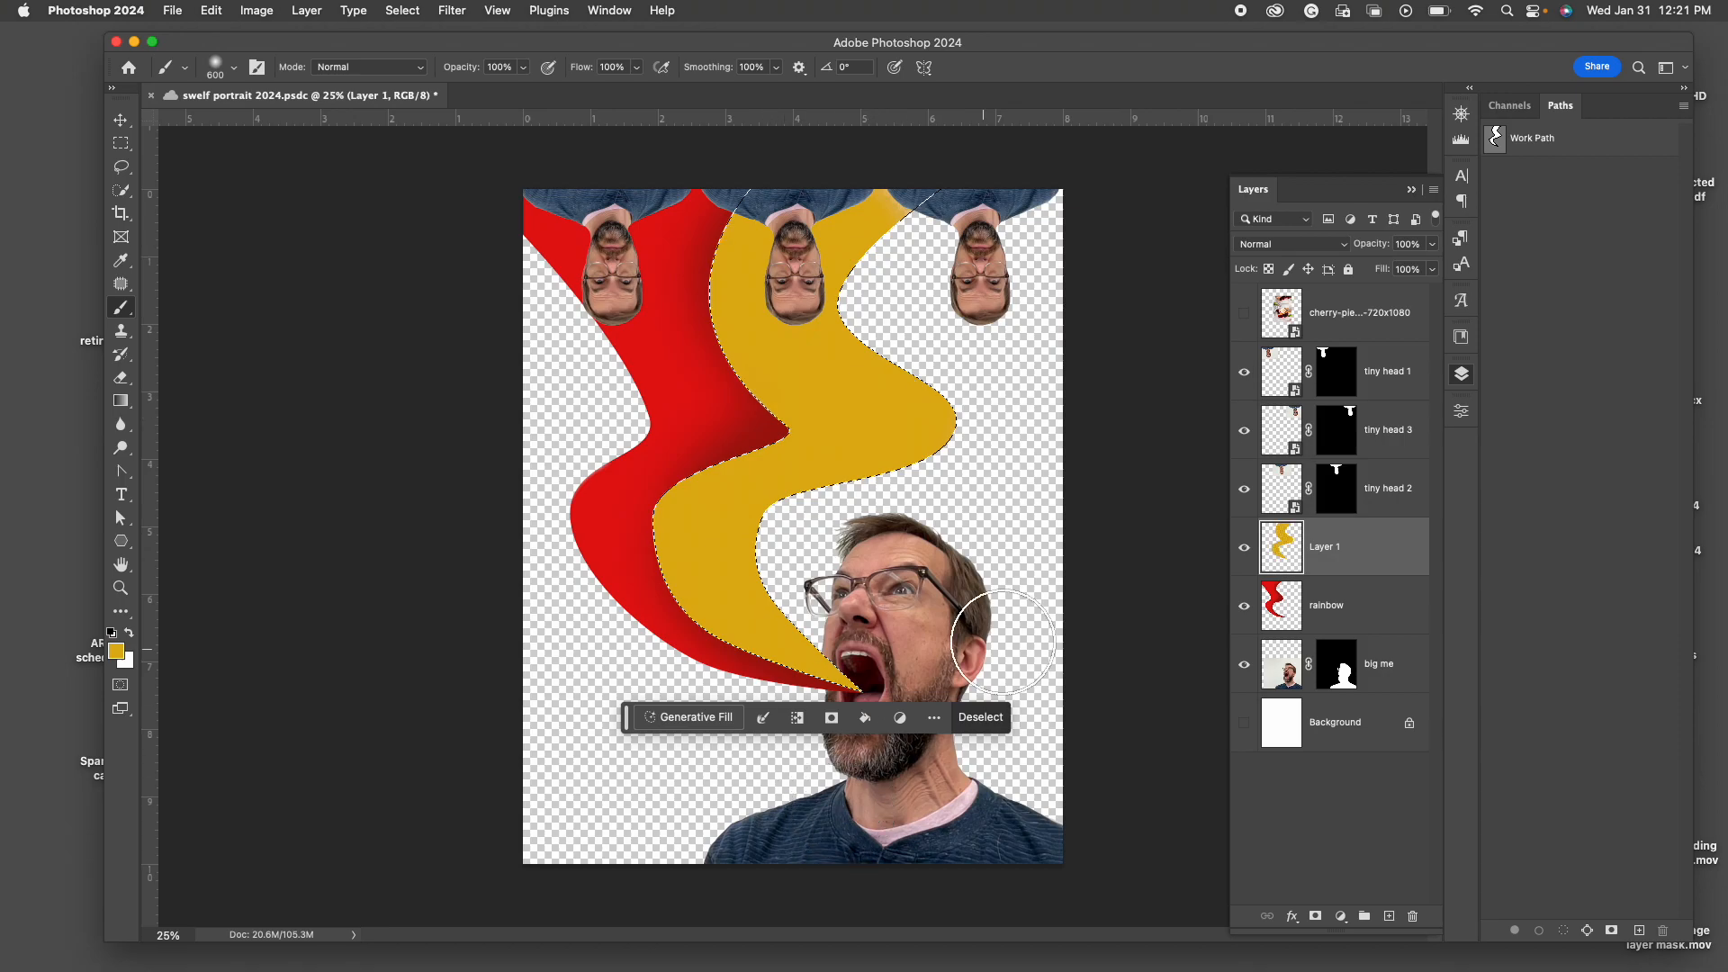
Shade the right side of the gold band with the brush in dark gold (a6790d), and clear the selection.
left_click(116, 650)
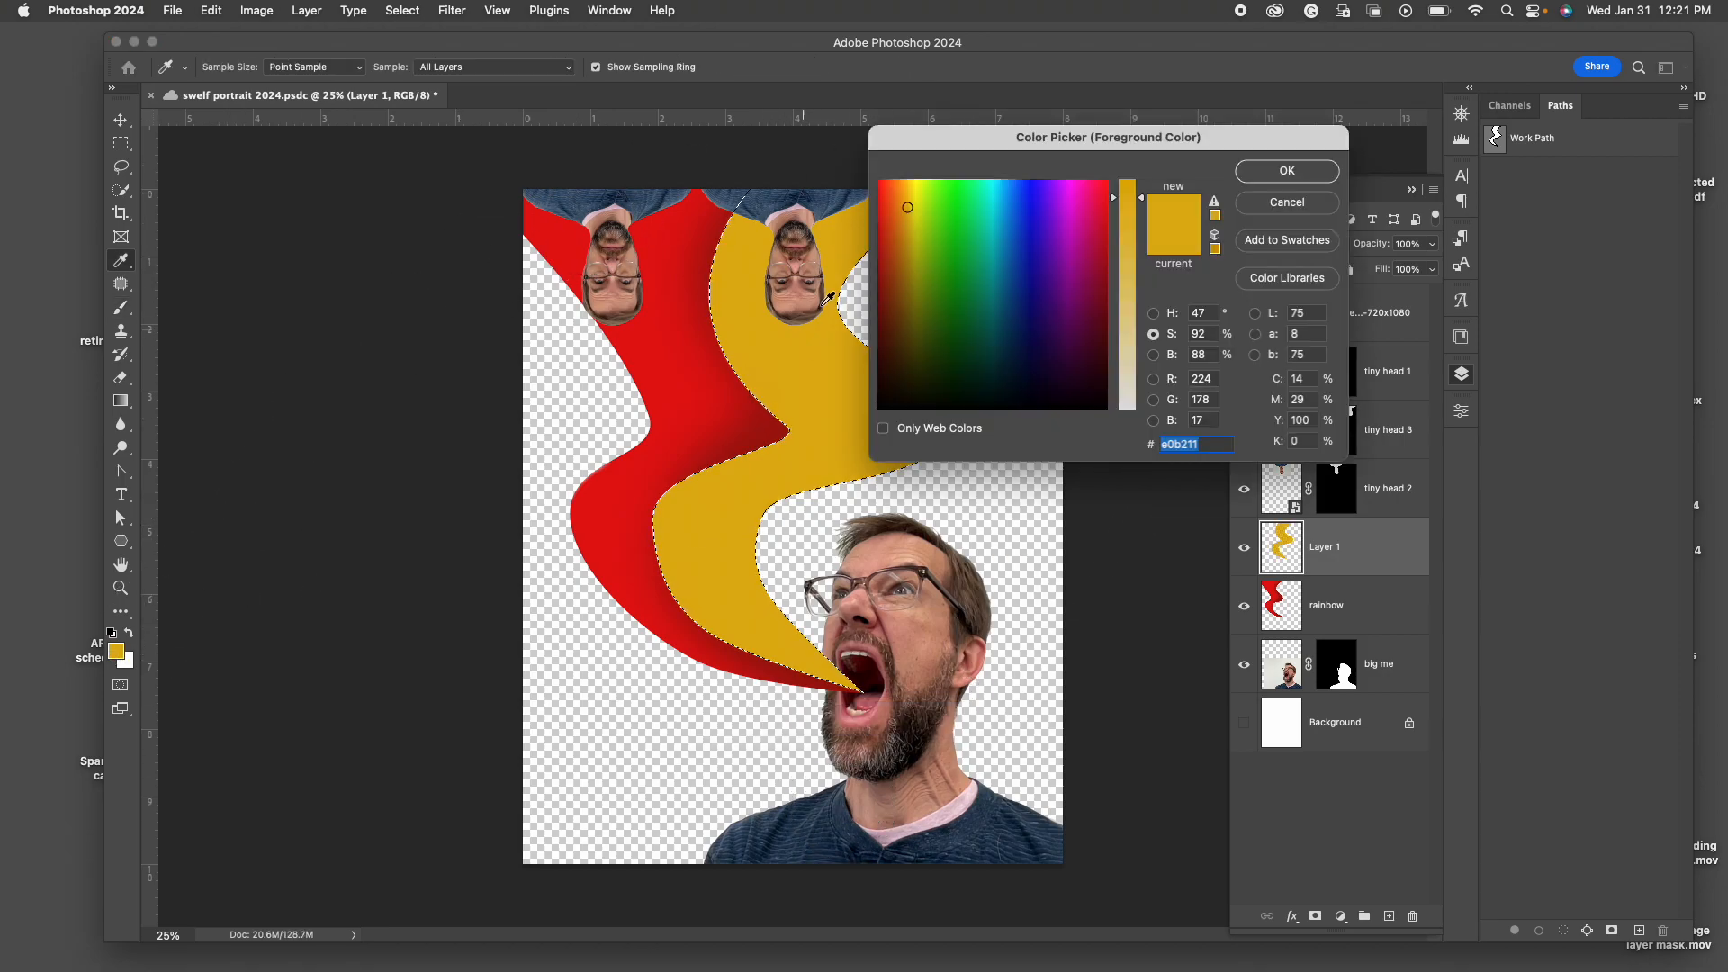
left_click(900, 263)
left_click(1270, 173)
mouse_move(909, 216)
left_mouse_down()
mouse_move(884, 300)
mouse_move(910, 386)
mouse_move(890, 467)
mouse_move(811, 494)
mouse_move(801, 621)
mouse_move(862, 693)
mouse_move(783, 545)
left_mouse_up()
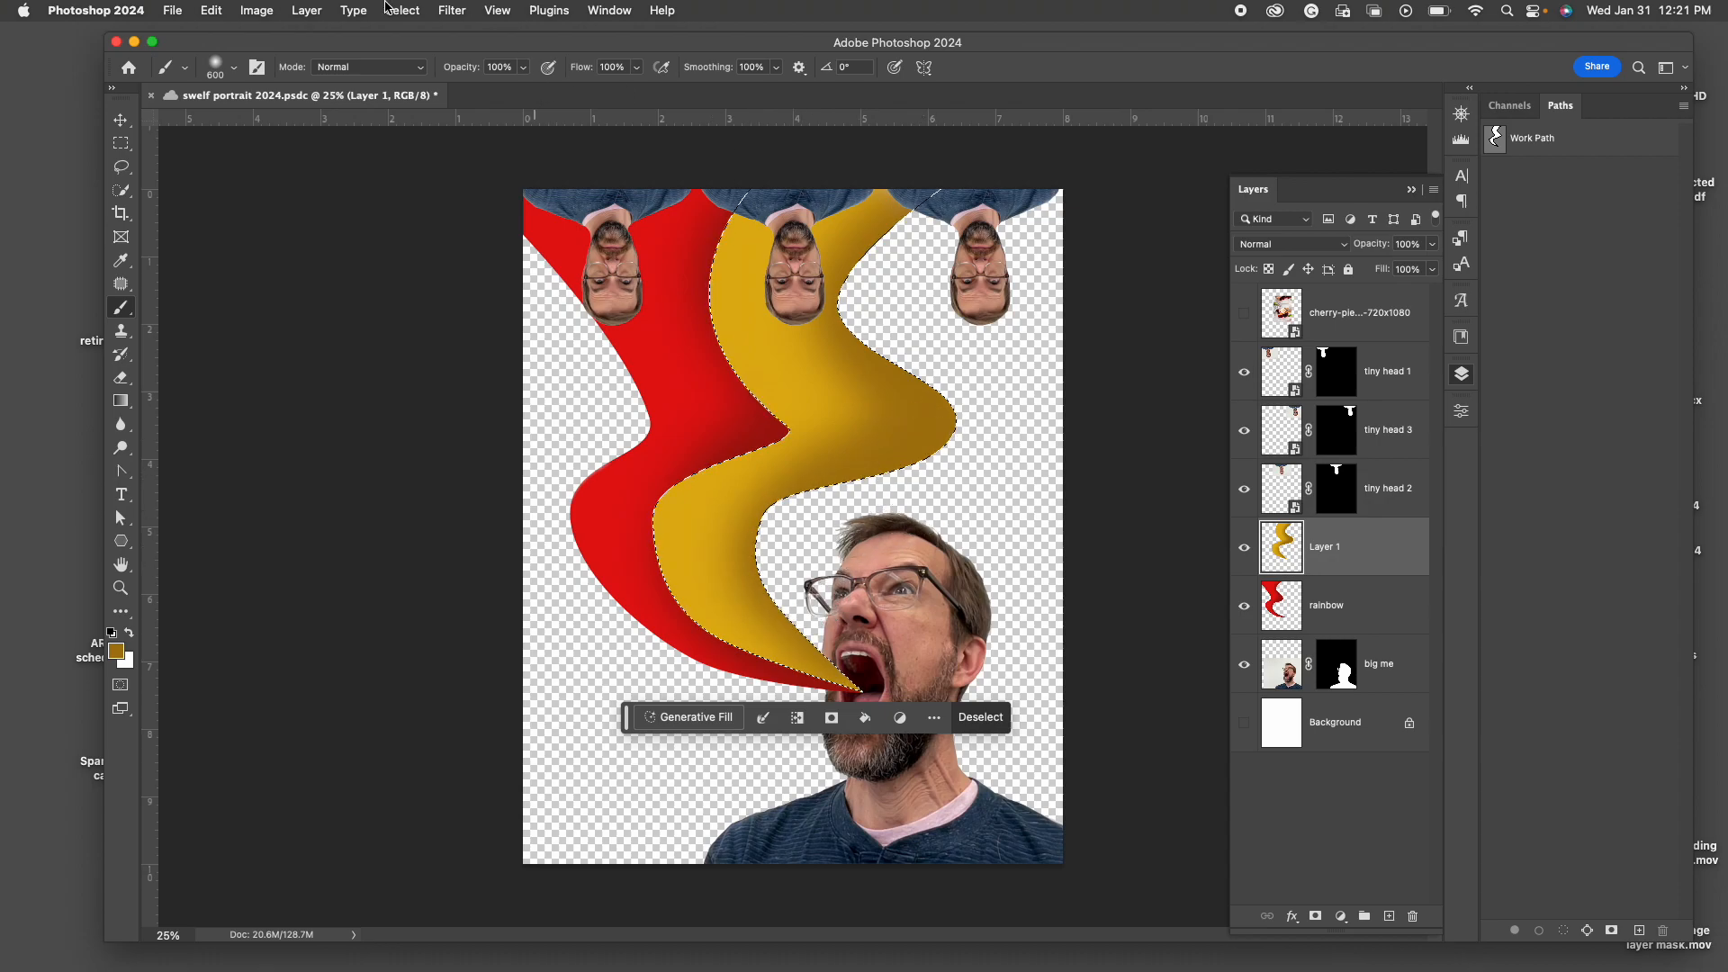
left_click(403, 10)
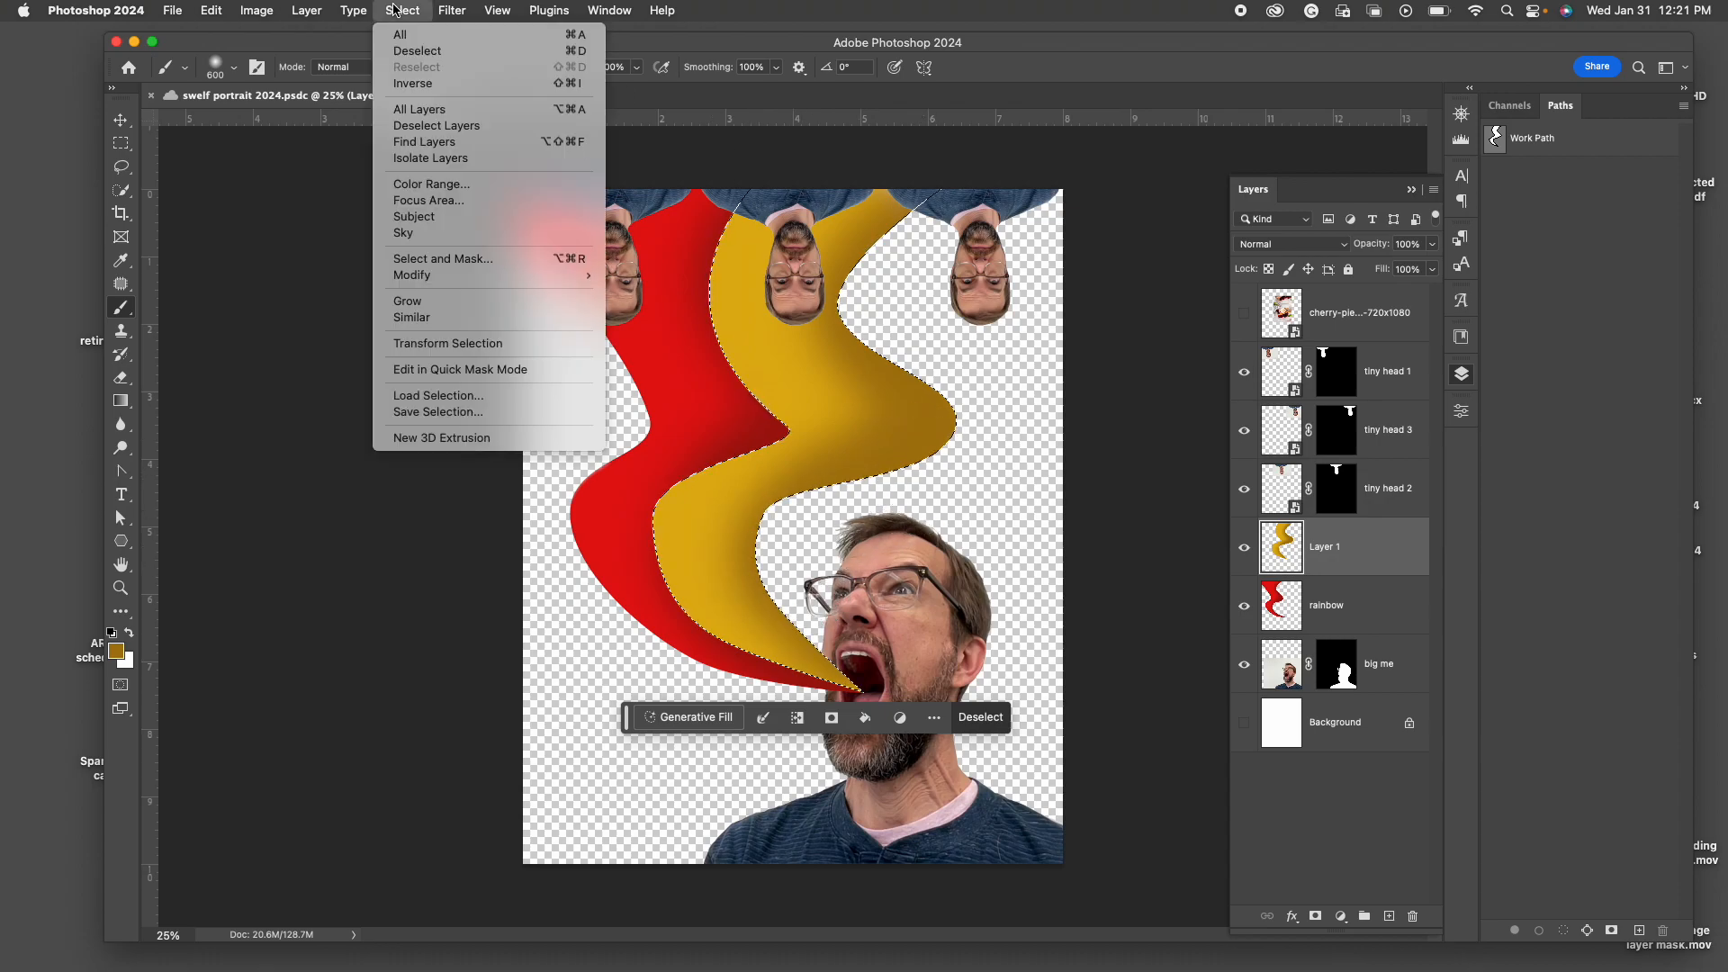
left_click(422, 52)
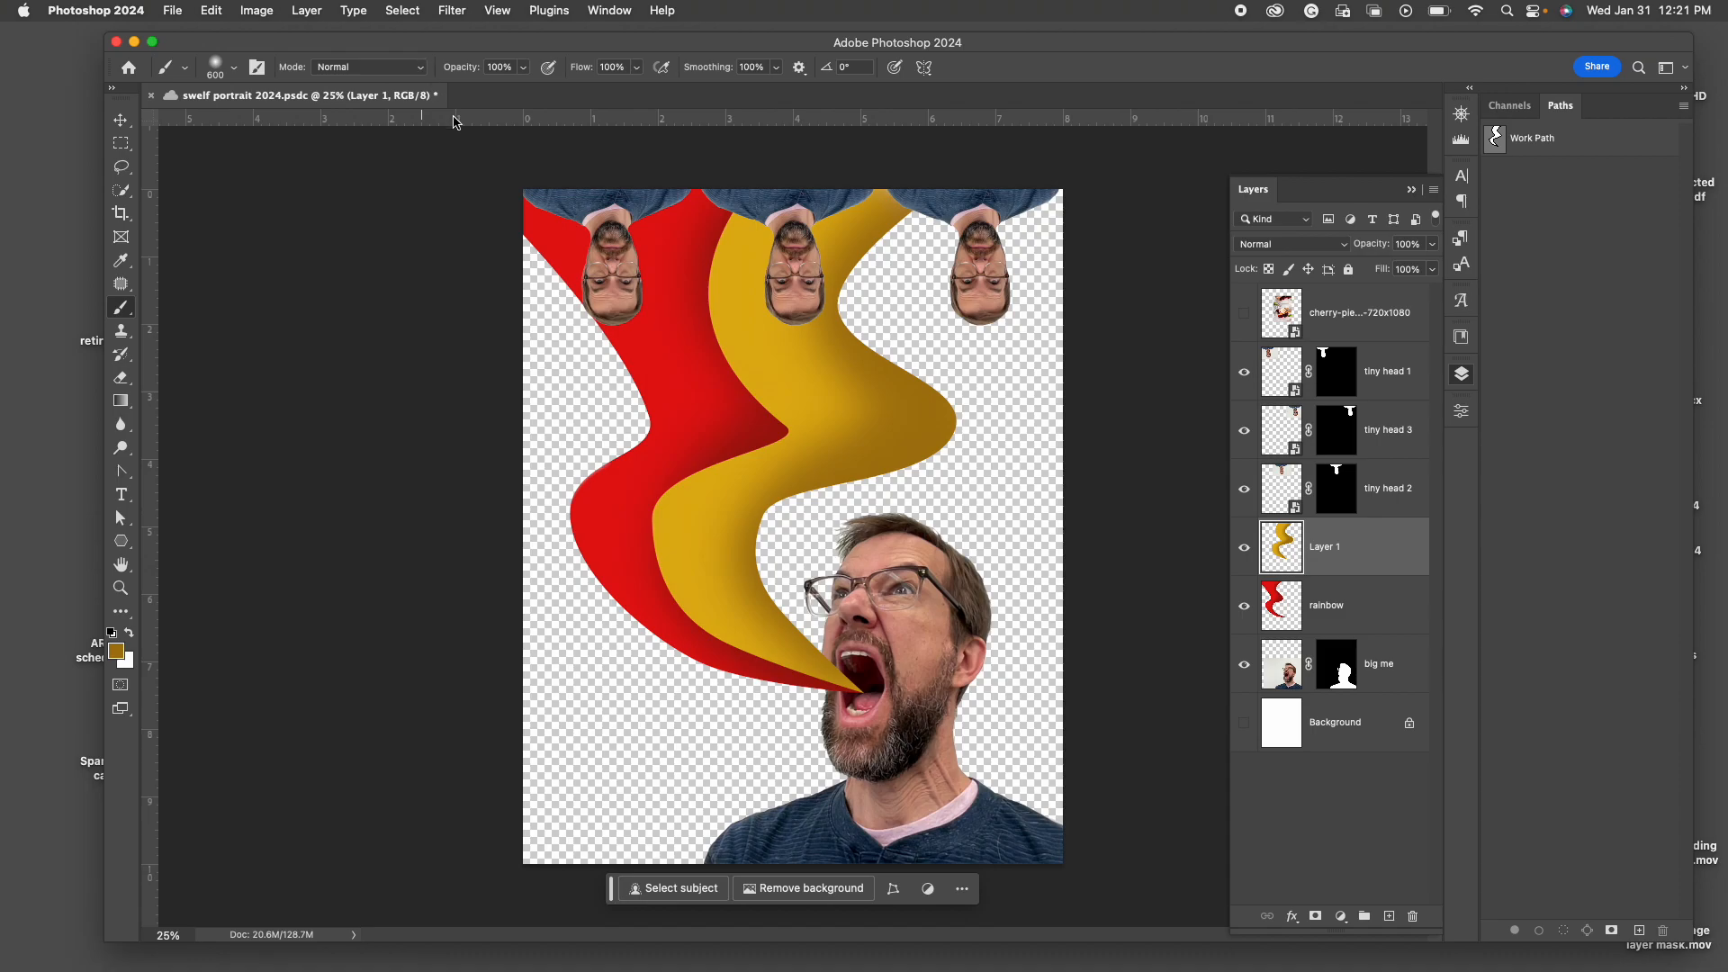
Draw a closed straight-sided Pen path from the mouth up inside the gold band's right edge, above the canvas, and back down to the mouth.
left_click(122, 474)
left_click(182, 469)
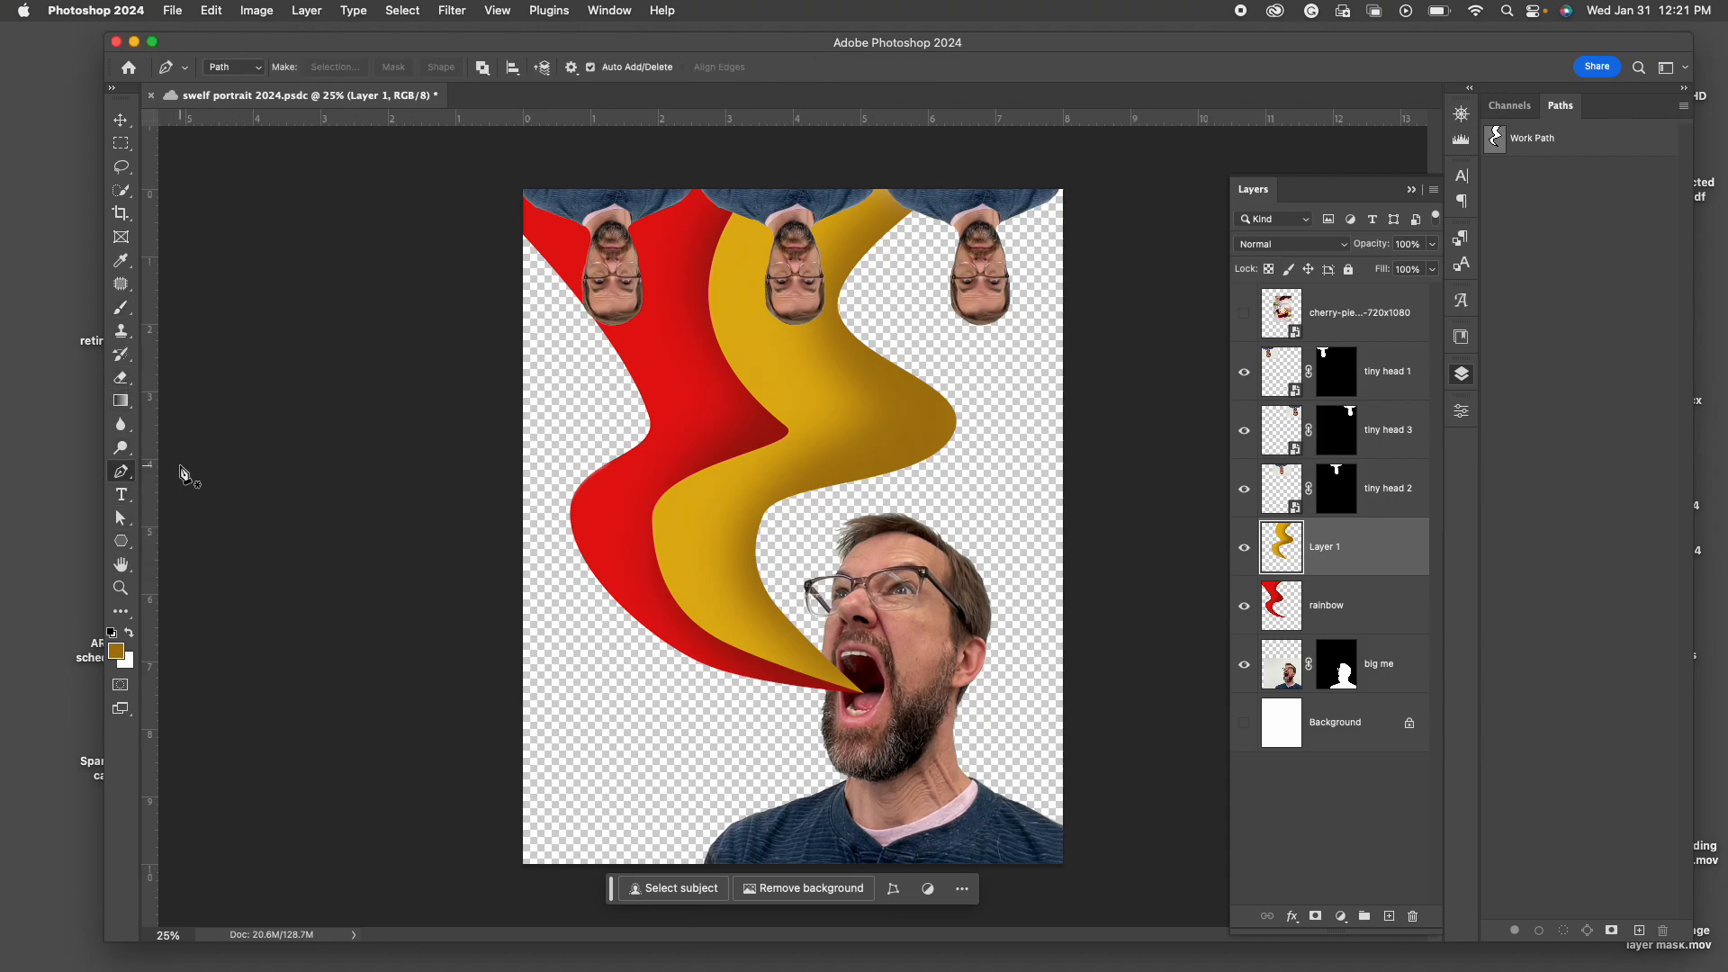
left_click(863, 700)
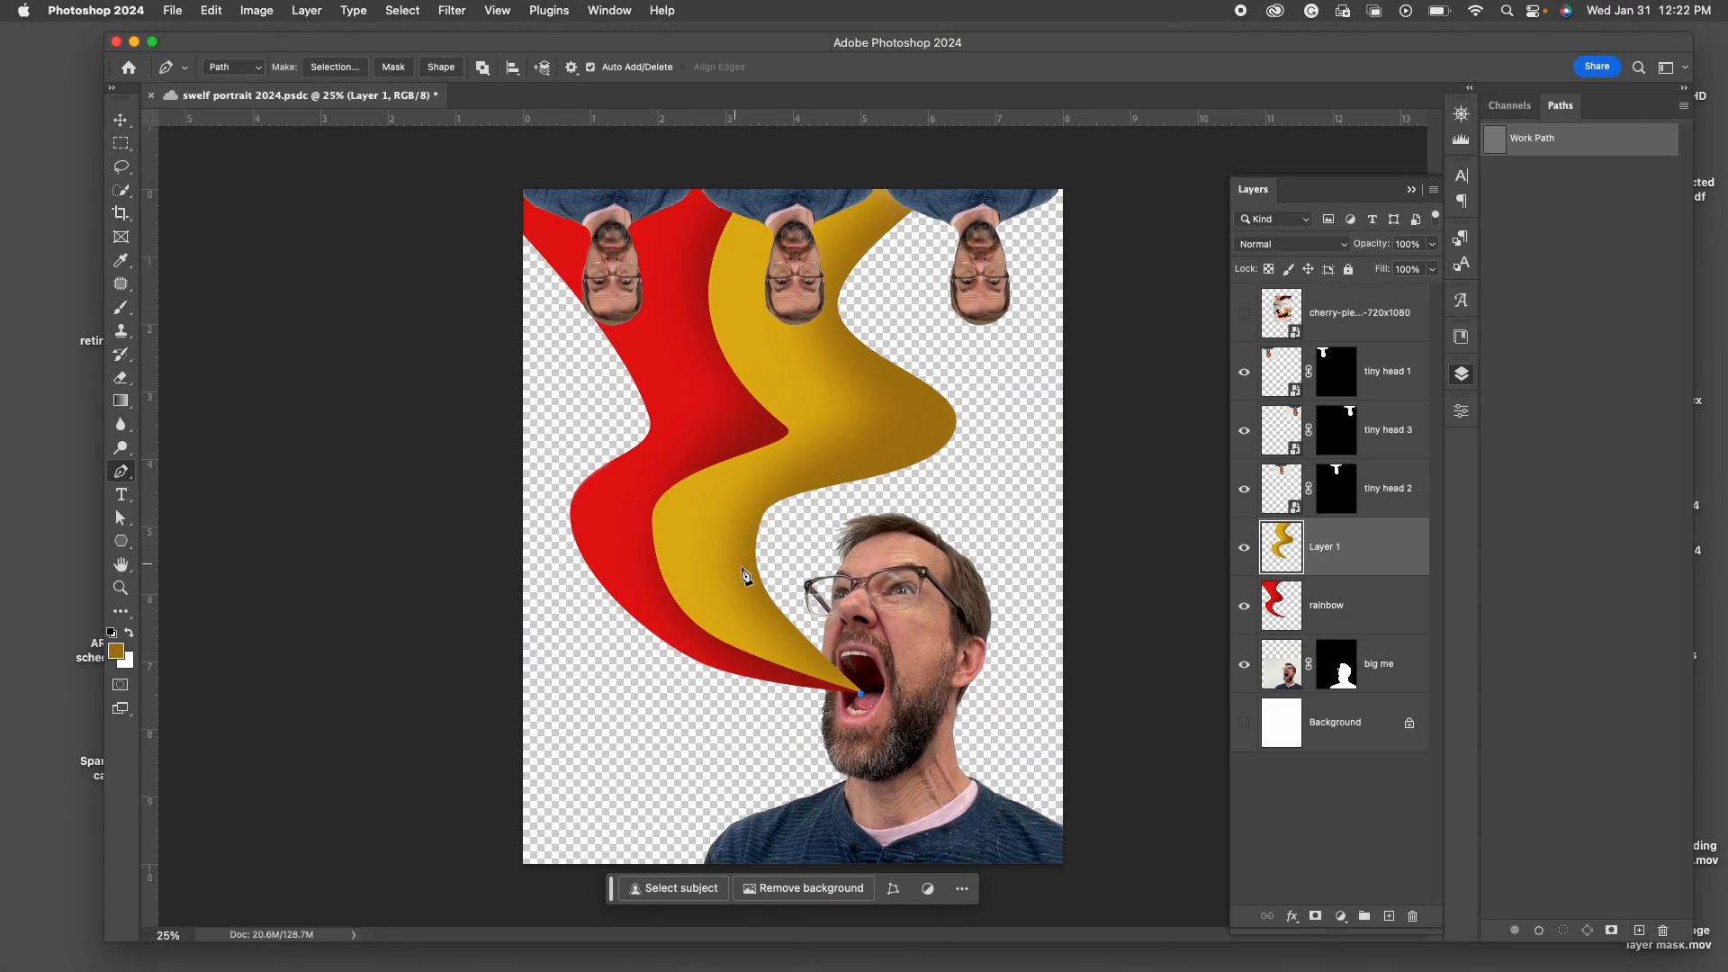
left_click(745, 566)
left_click(937, 436)
left_click(823, 318)
left_click(957, 168)
left_click(1121, 178)
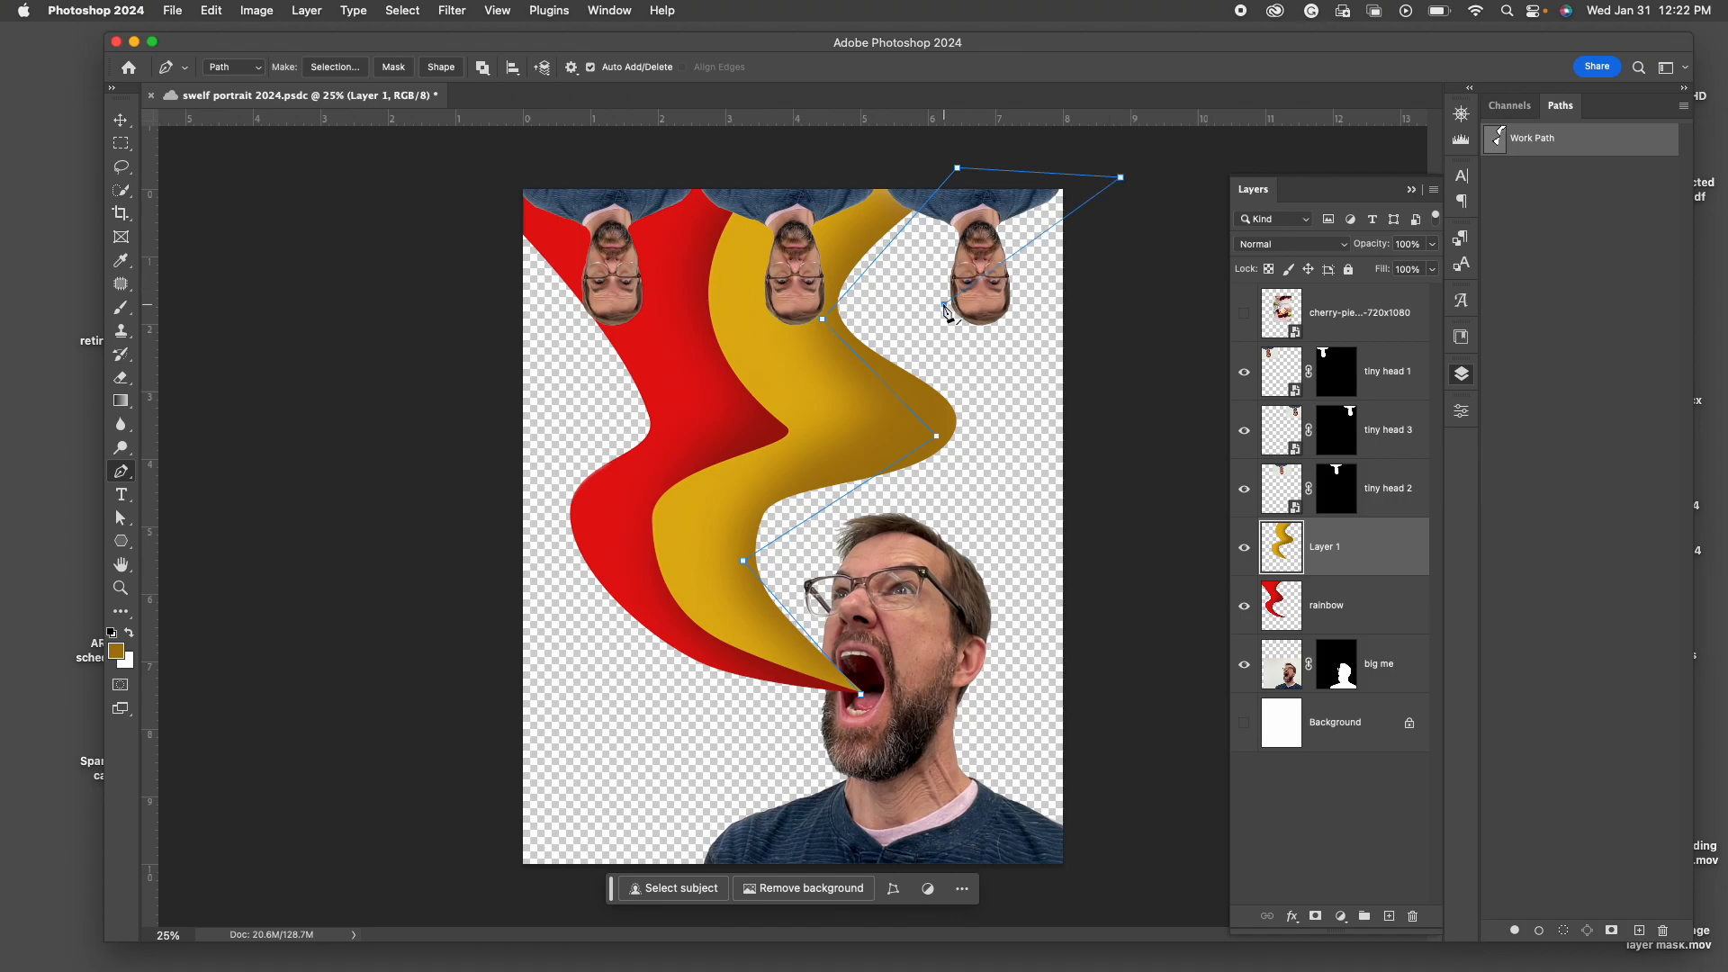
left_click(1054, 437)
left_click(957, 501)
left_click(823, 567)
left_click(860, 694)
Convert the new path's corner points between the mouth and the top corners into smooth curves on both sides.
left_click(120, 519)
left_click_drag(120, 471, 178, 558)
left_click_drag(744, 563, 745, 487)
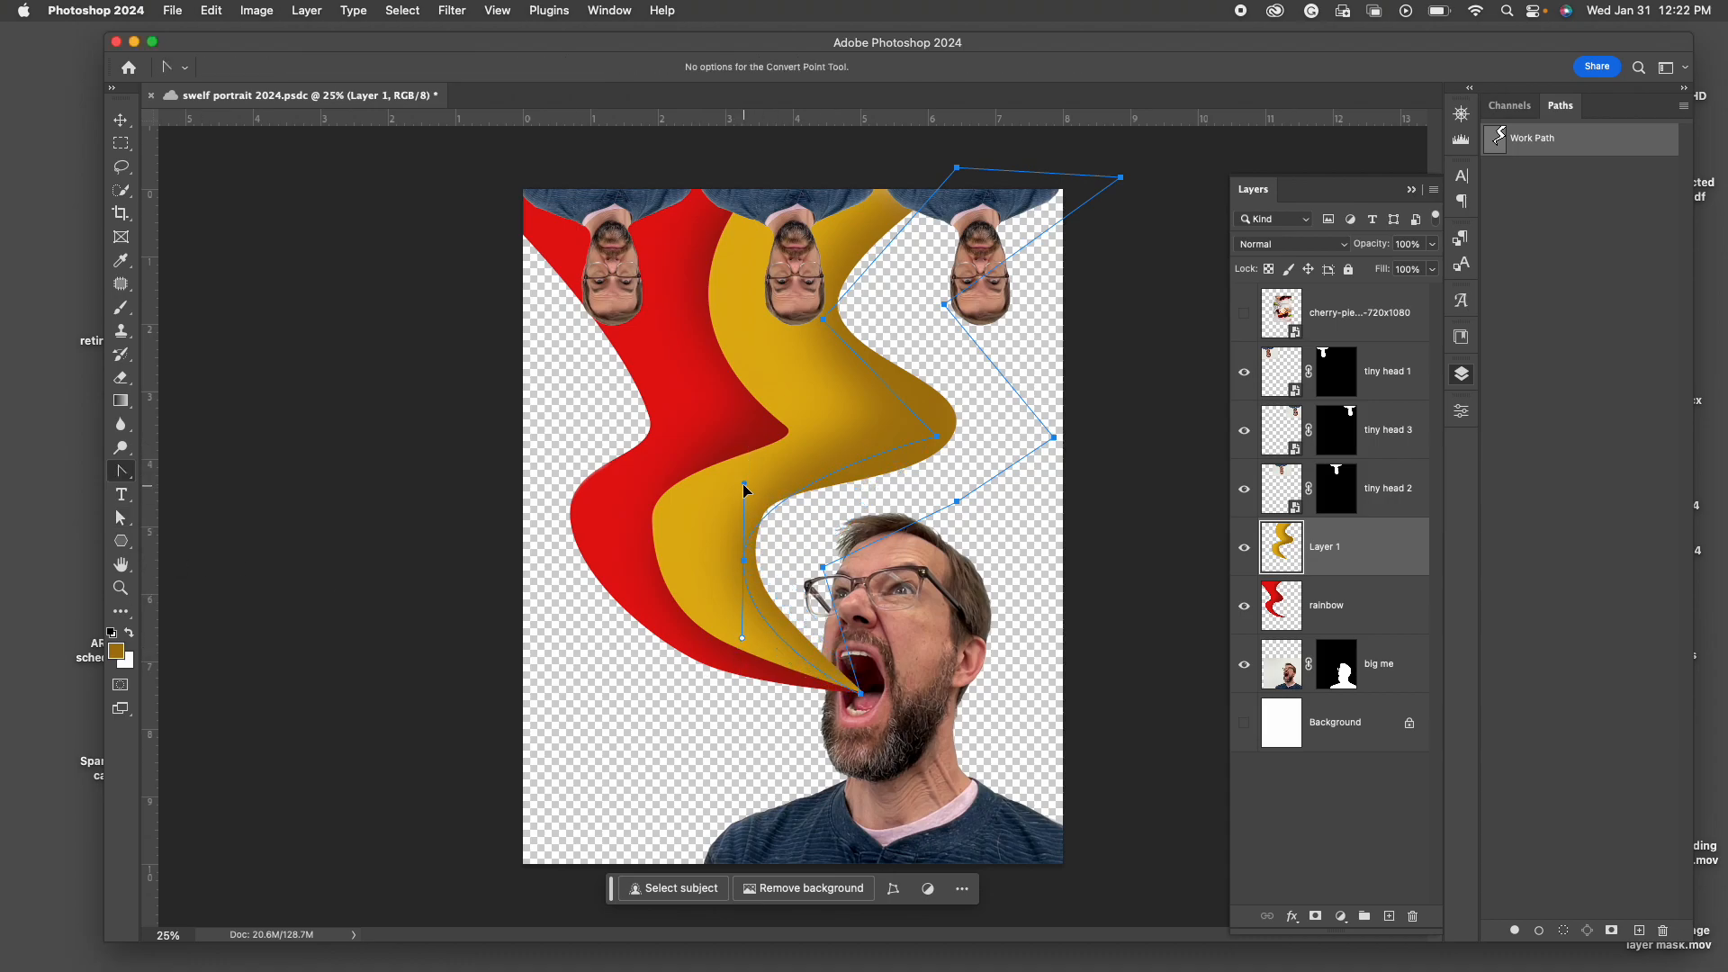
left_click_drag(744, 565, 747, 462)
left_click_drag(824, 568, 815, 612)
left_click_drag(957, 504, 924, 531)
left_click_drag(1052, 442, 1050, 462)
left_click_drag(942, 307, 944, 362)
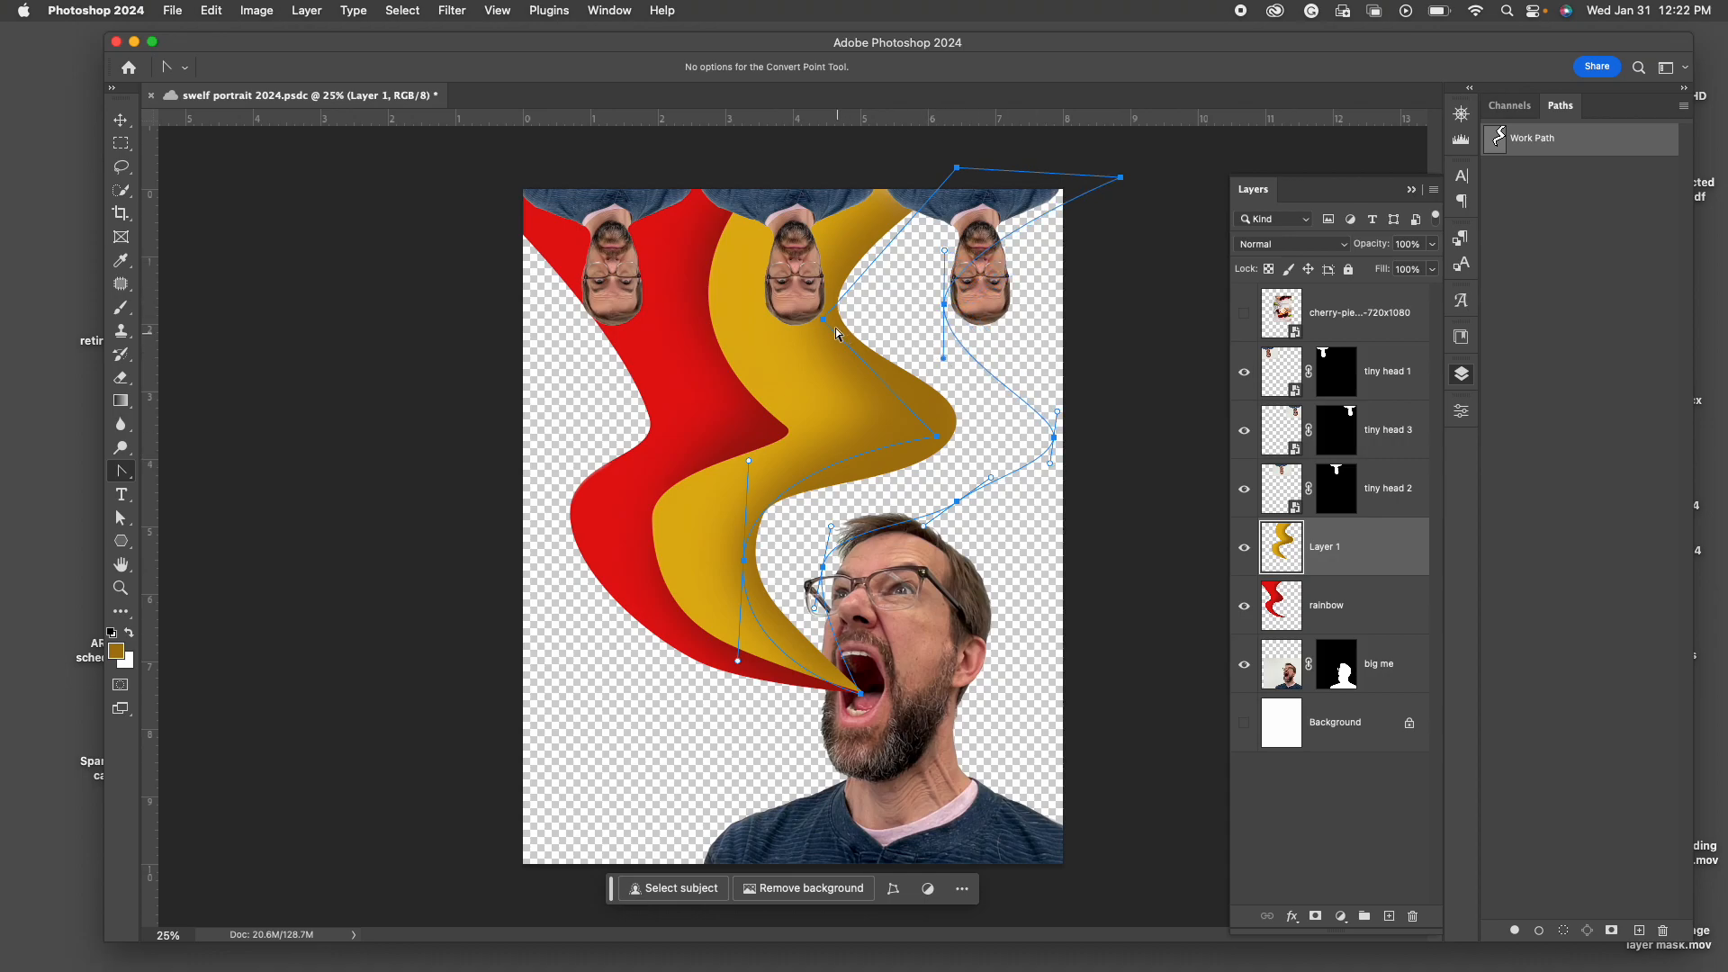
left_click_drag(823, 321, 819, 245)
left_click_drag(936, 441, 934, 394)
Move the path's three lower right-side anchors outward, the widest past the canvas edge, and adjust the lower-left anchor's curve handle.
left_click(120, 519)
left_click(823, 569)
left_click_drag(824, 571, 859, 592)
left_click_drag(958, 508, 984, 513)
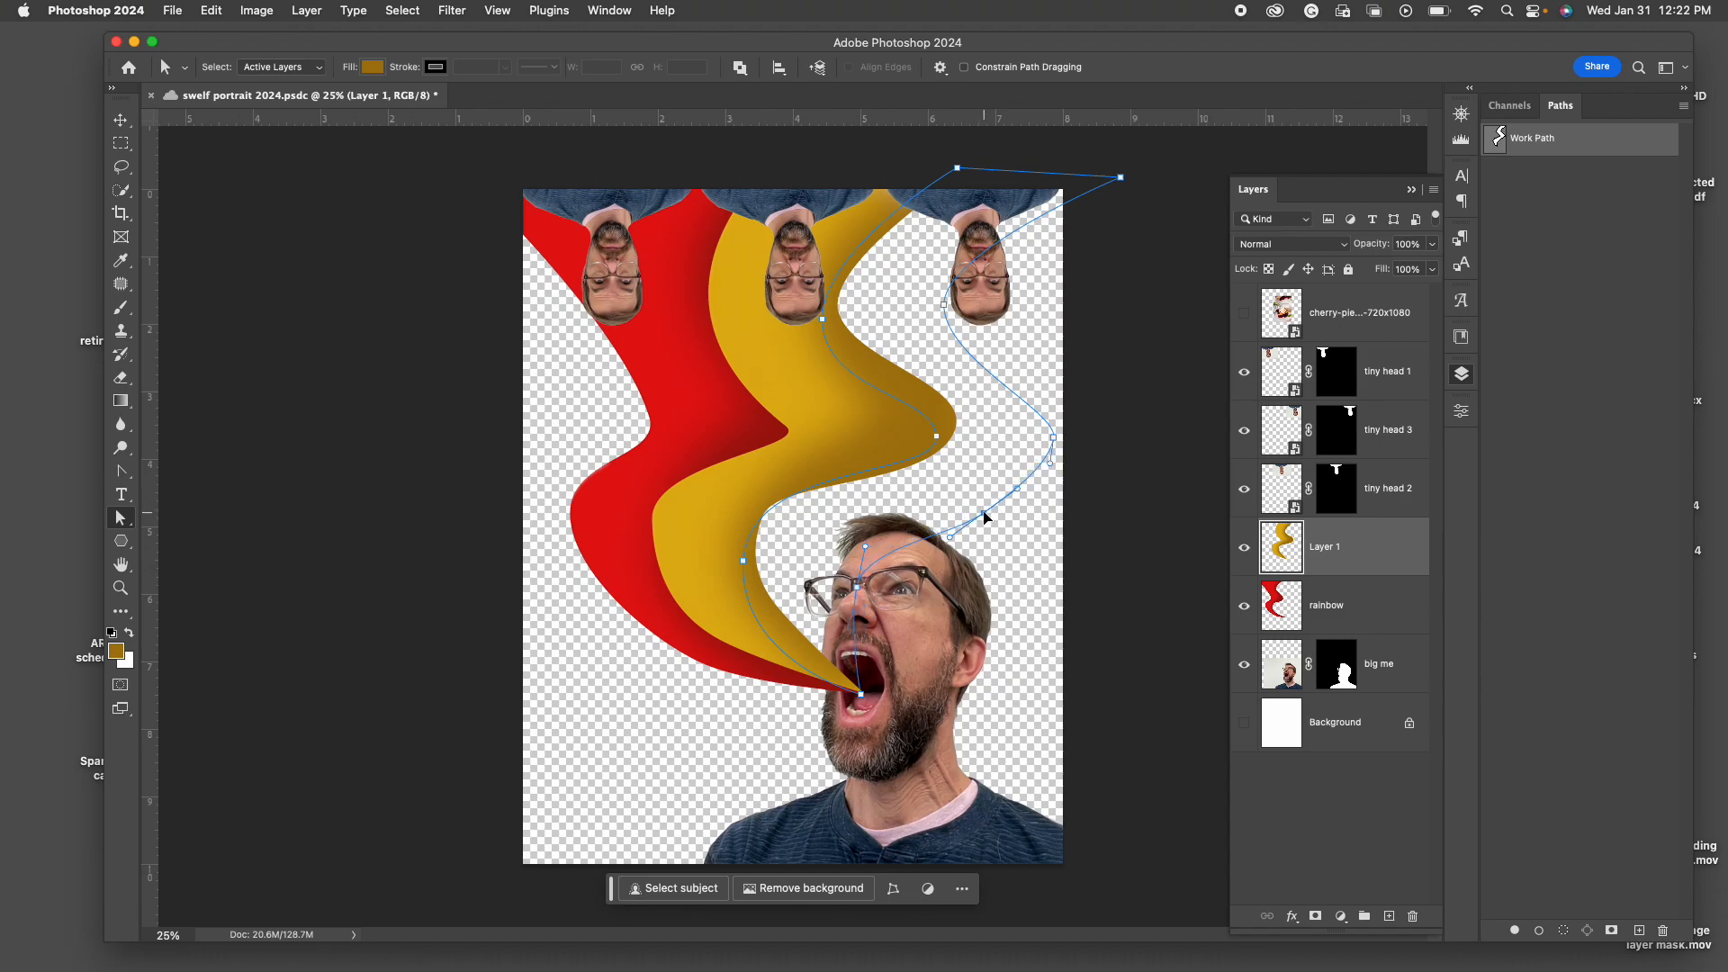
left_click_drag(1056, 443, 1079, 443)
left_click(742, 559)
left_click_drag(740, 544, 743, 538)
Load the new path as a selection and add a new layer above the gold band.
left_click(1564, 933)
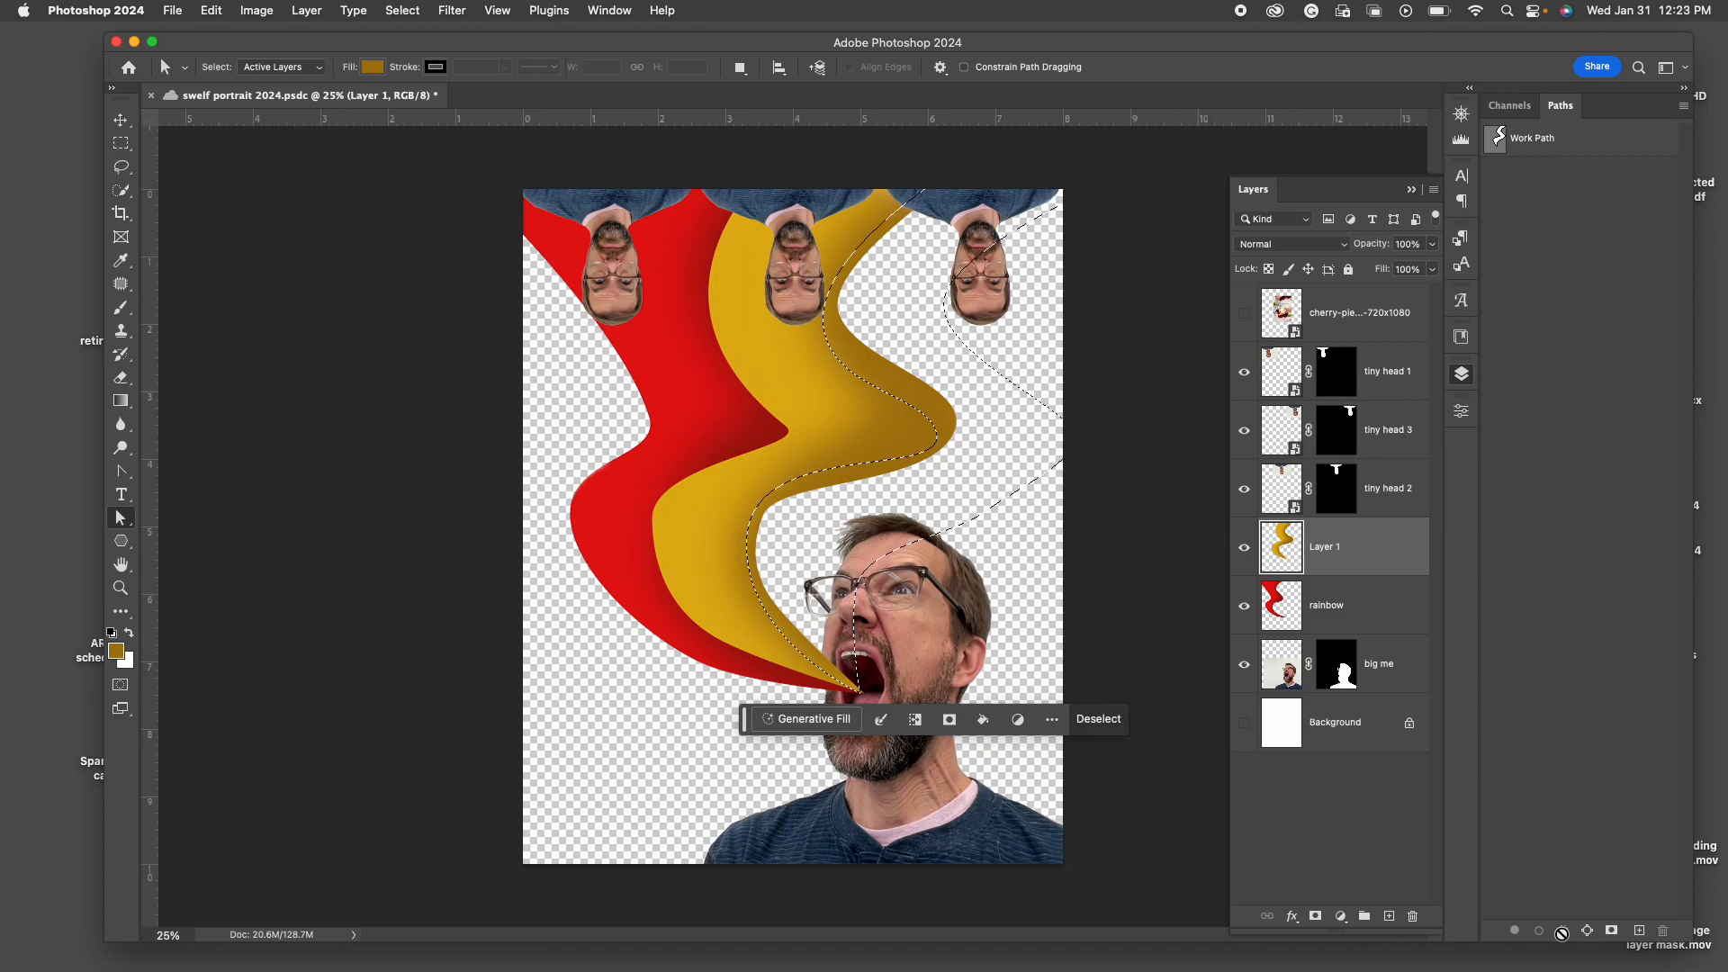
left_click(1389, 917)
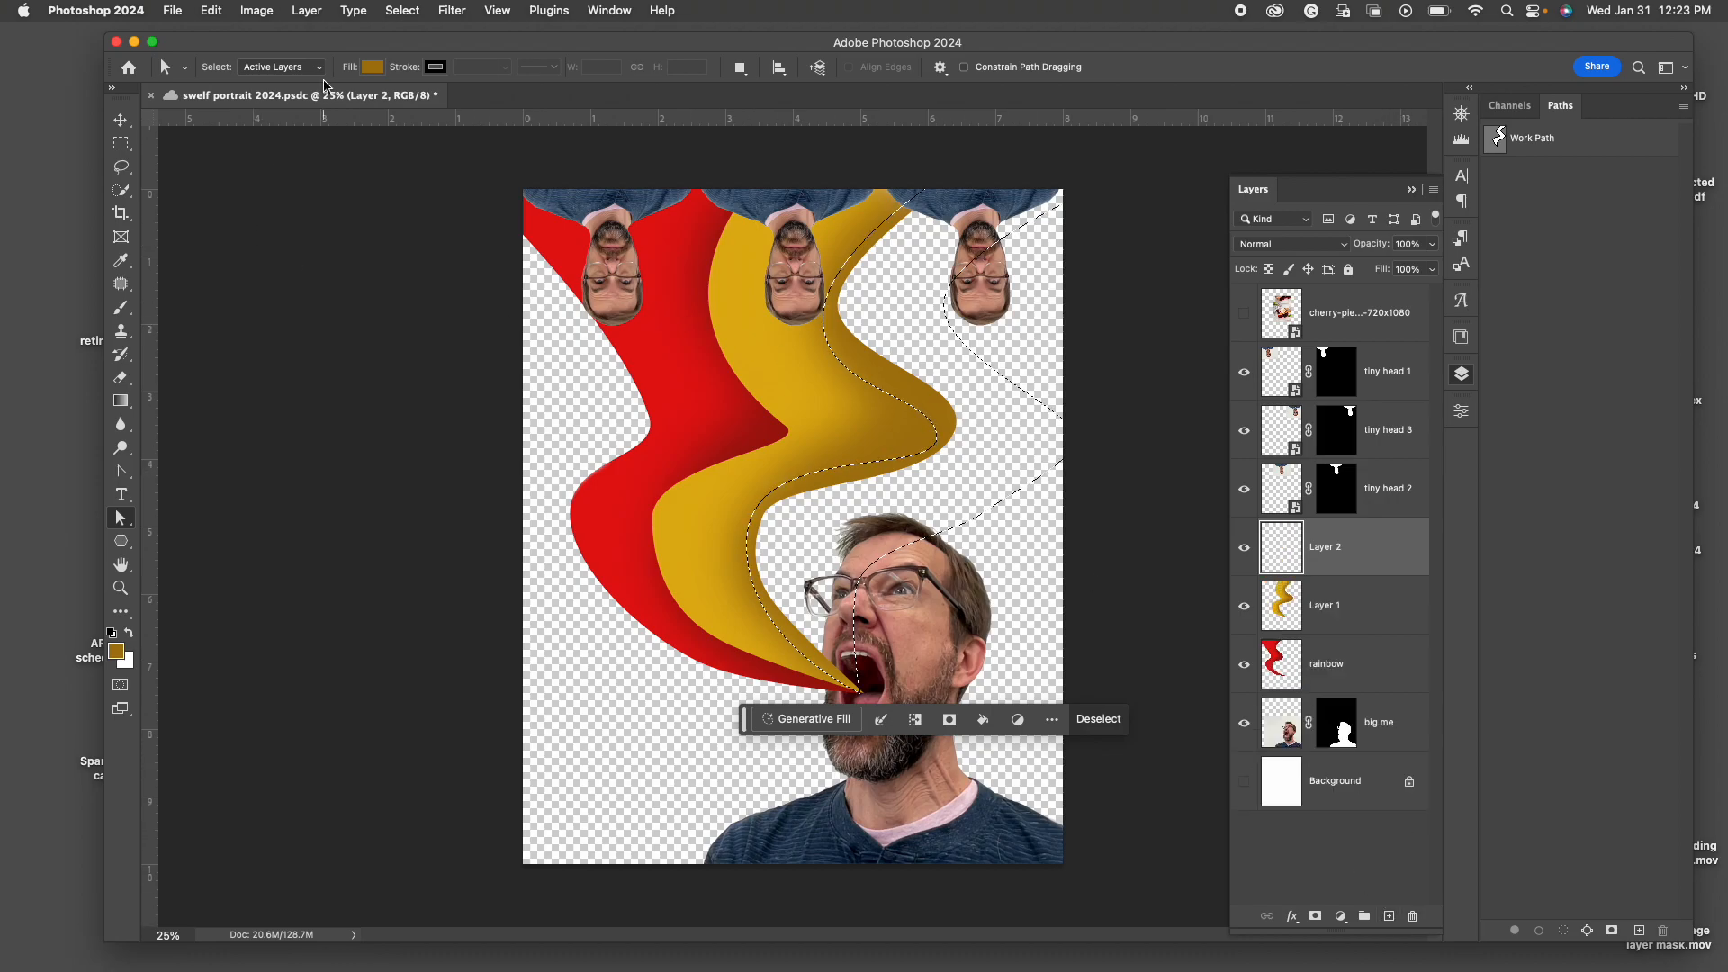
Paint the whole selection on the new layer bright green (#7dff14) with the Brush, and clear the selection.
left_click(115, 650)
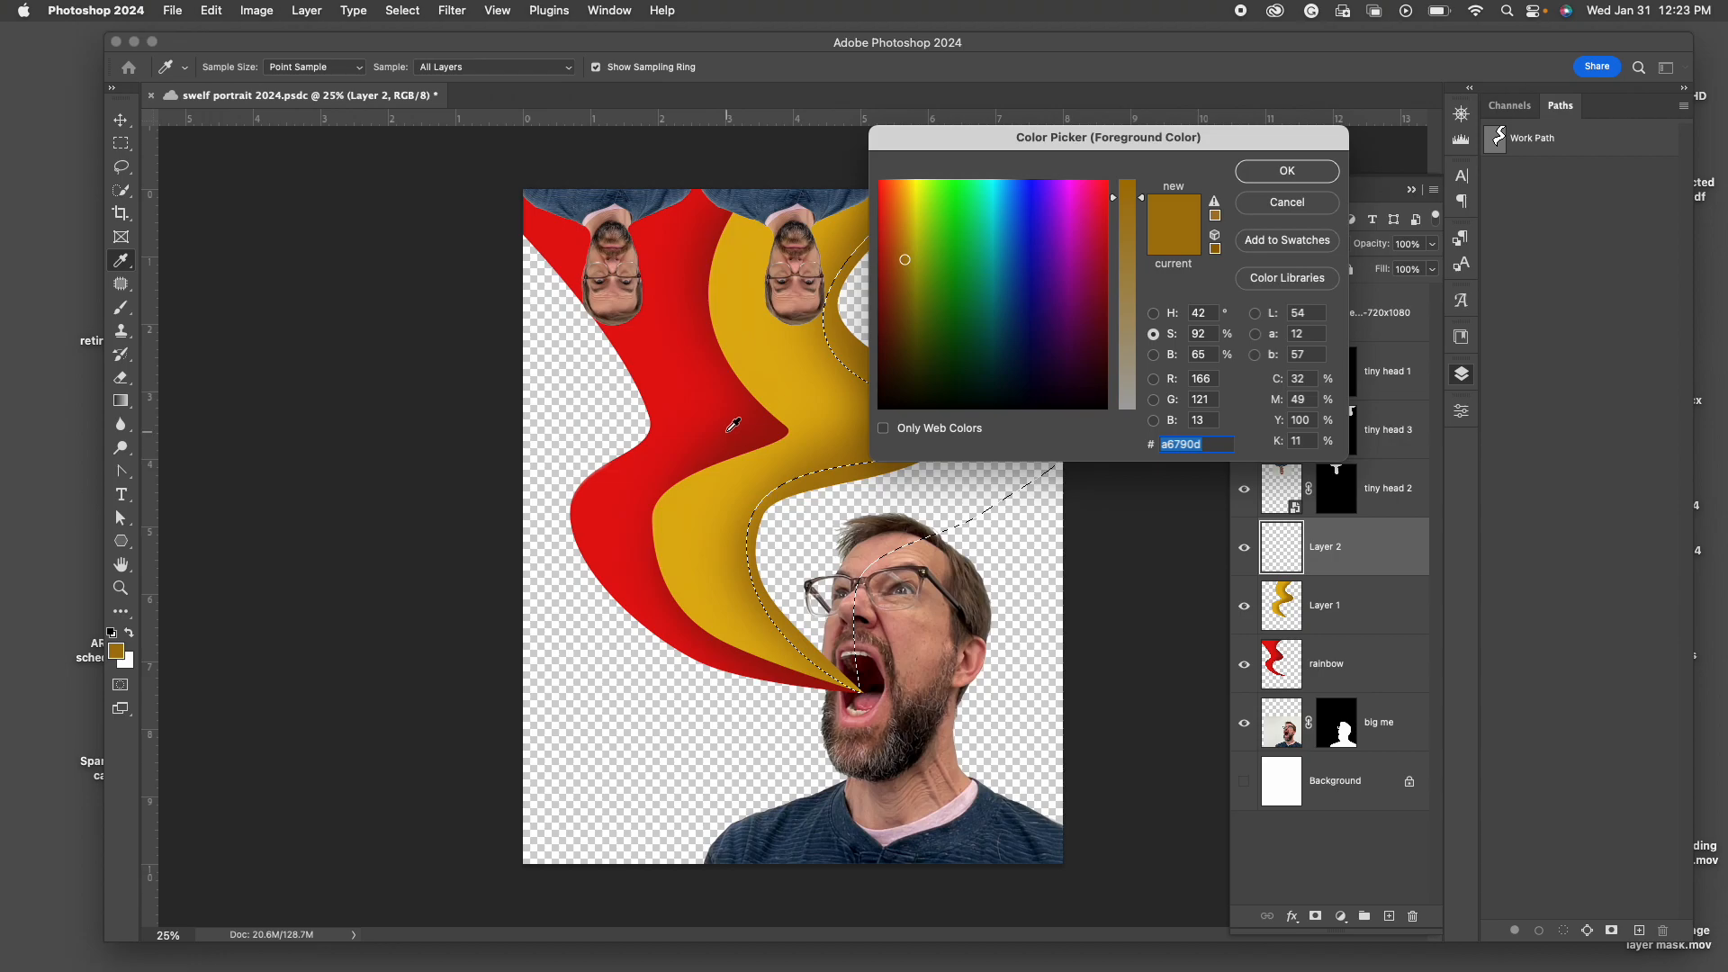
left_click(915, 186)
left_click_drag(915, 188, 943, 179)
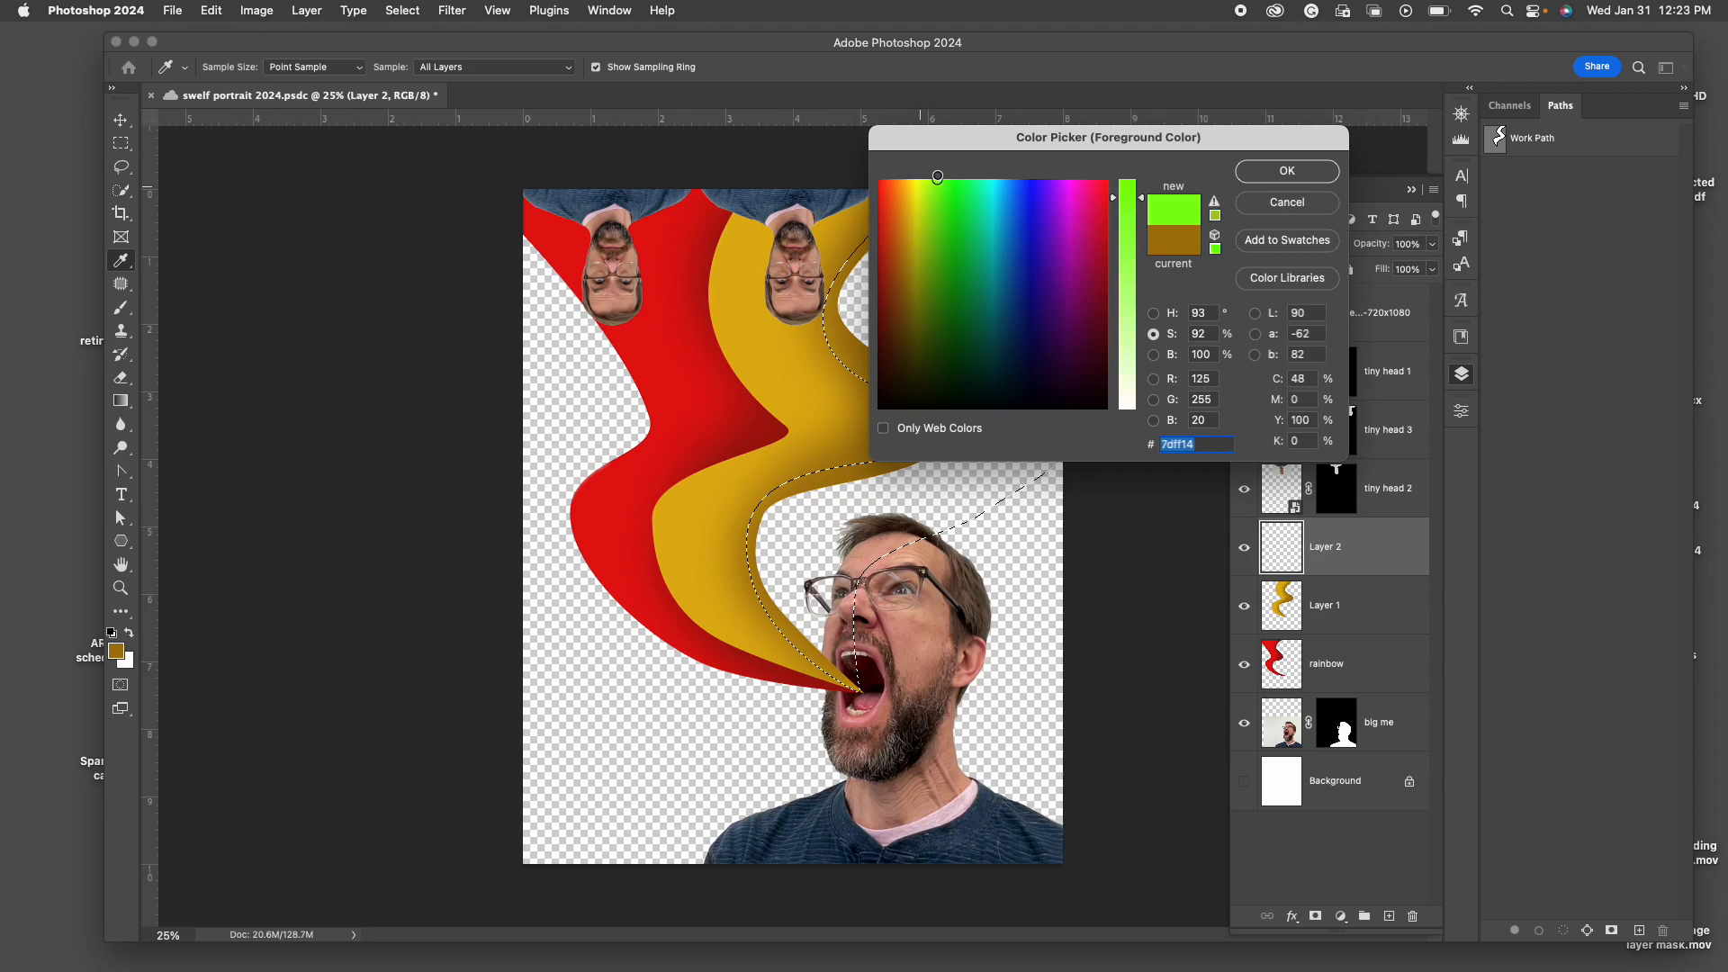
left_click(1287, 172)
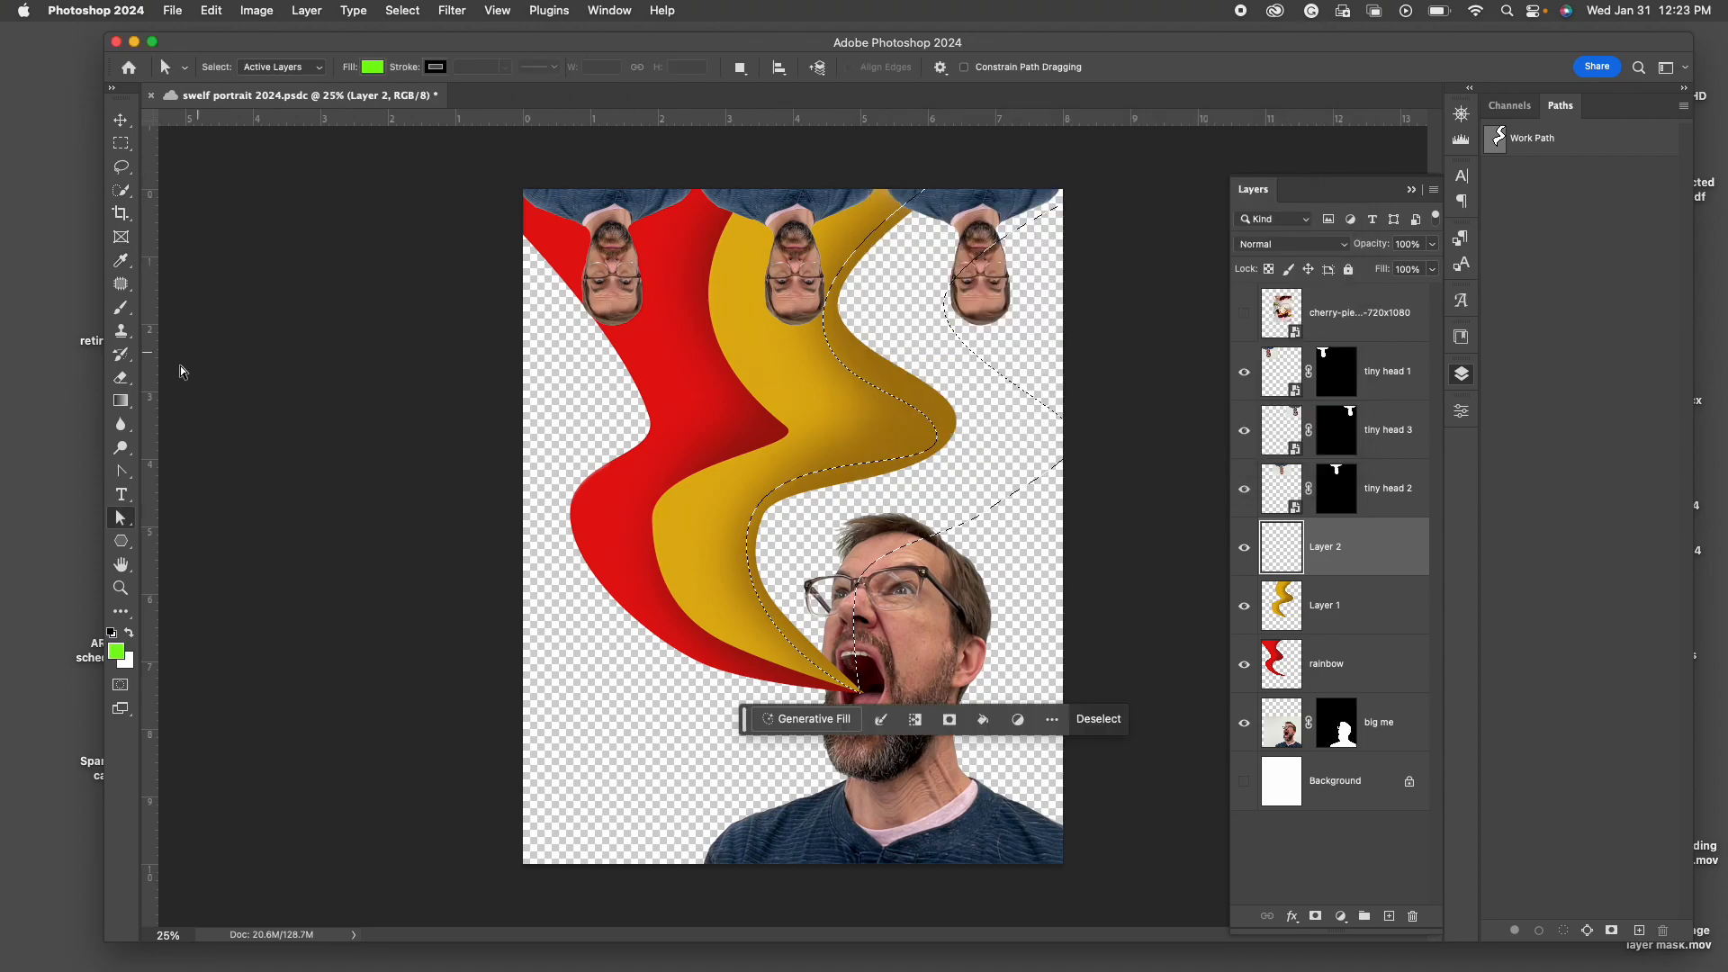
left_click(122, 309)
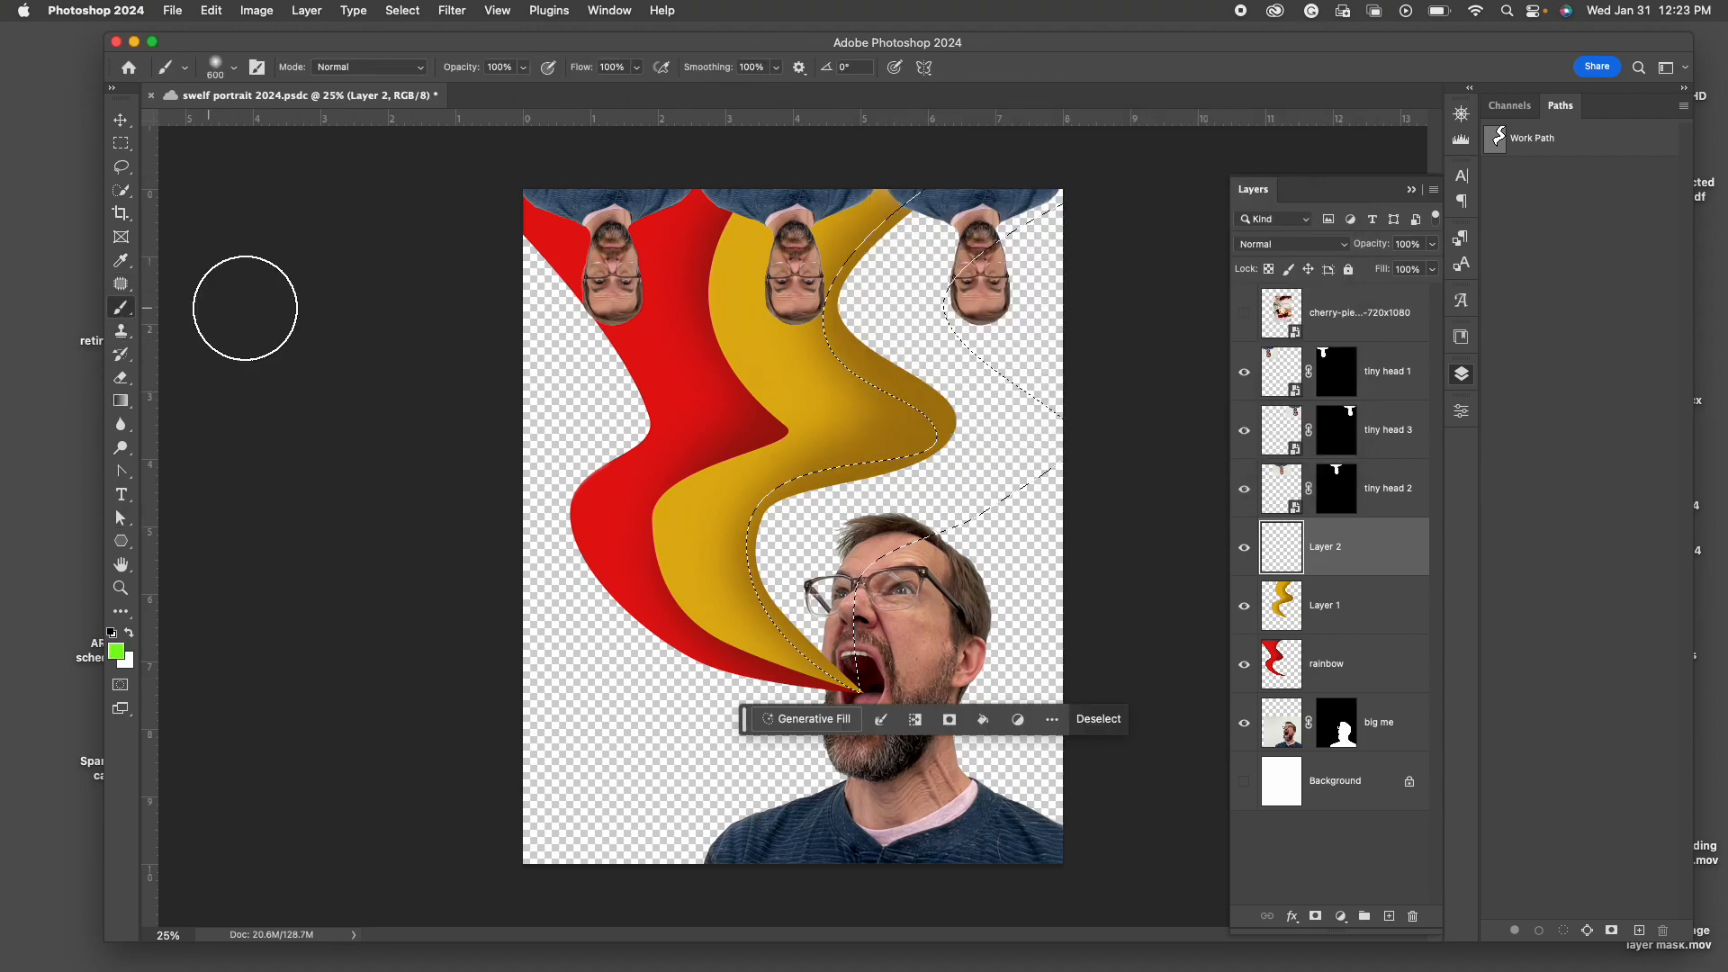
mouse_move(895, 501)
left_mouse_down()
mouse_move(784, 511)
mouse_move(869, 533)
mouse_move(857, 641)
mouse_move(899, 735)
mouse_move(775, 491)
mouse_move(754, 549)
mouse_move(794, 567)
mouse_move(968, 425)
mouse_move(1020, 448)
mouse_move(1007, 514)
mouse_move(1009, 435)
mouse_move(919, 385)
mouse_move(926, 307)
mouse_move(860, 261)
mouse_move(850, 228)
mouse_move(1021, 126)
mouse_move(972, 202)
mouse_move(1019, 190)
mouse_move(973, 281)
mouse_move(1055, 182)
mouse_move(783, 359)
left_mouse_up()
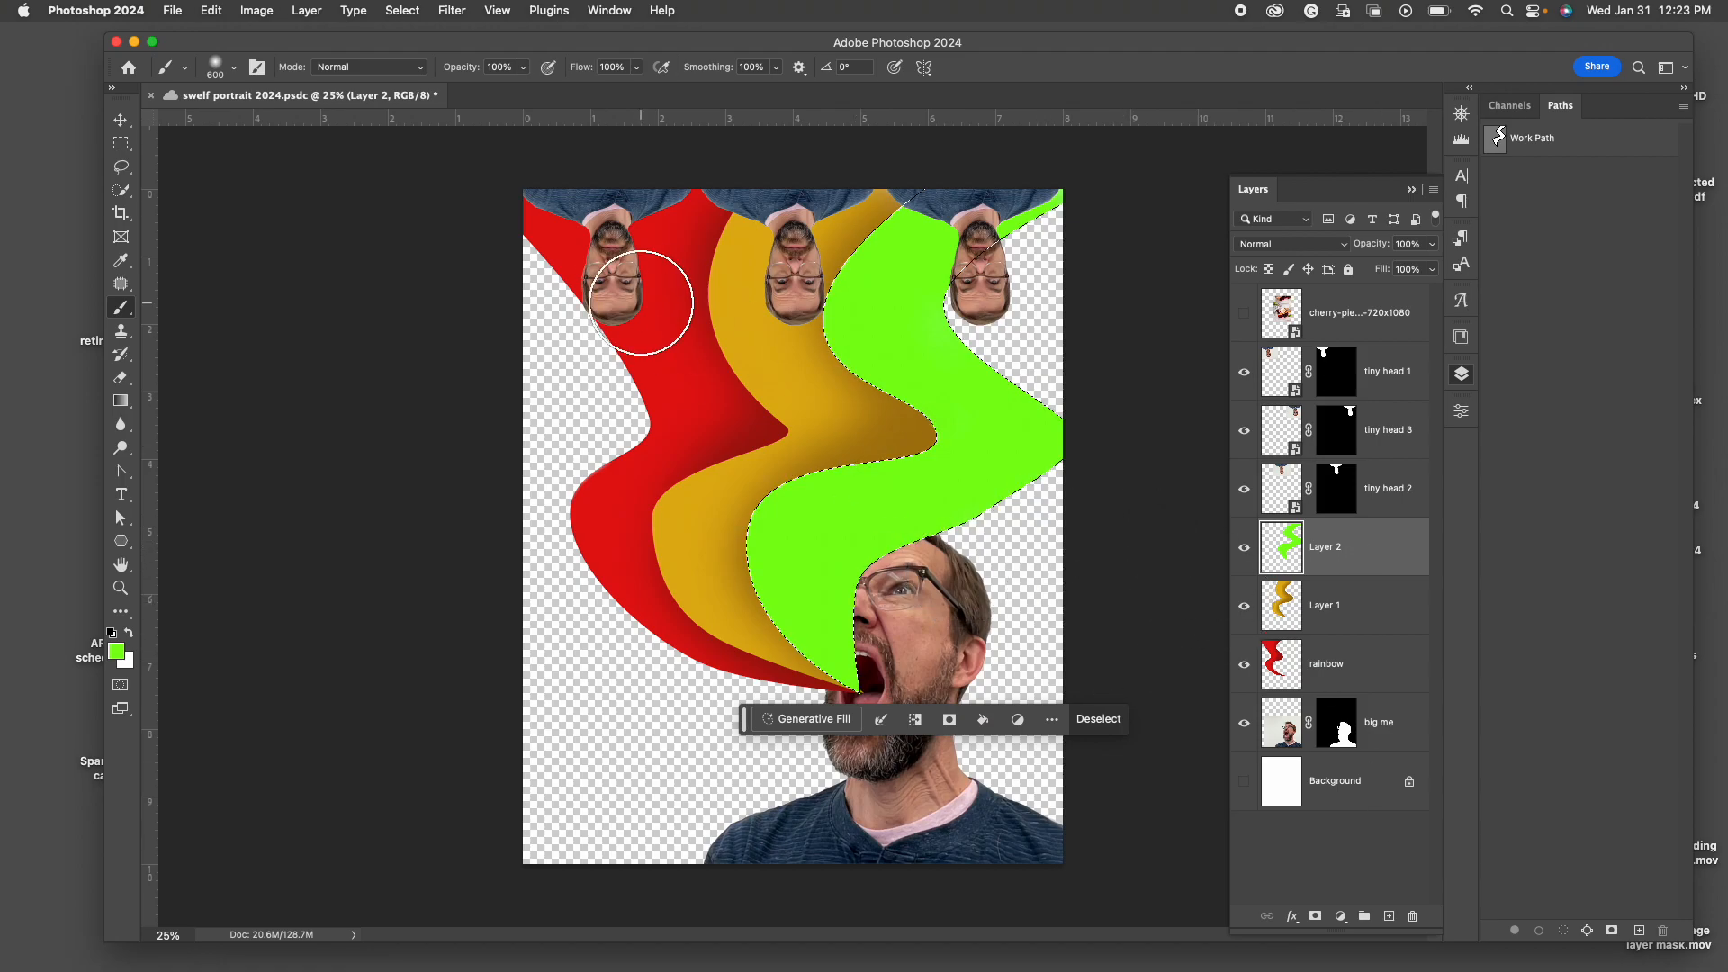
left_click(400, 10)
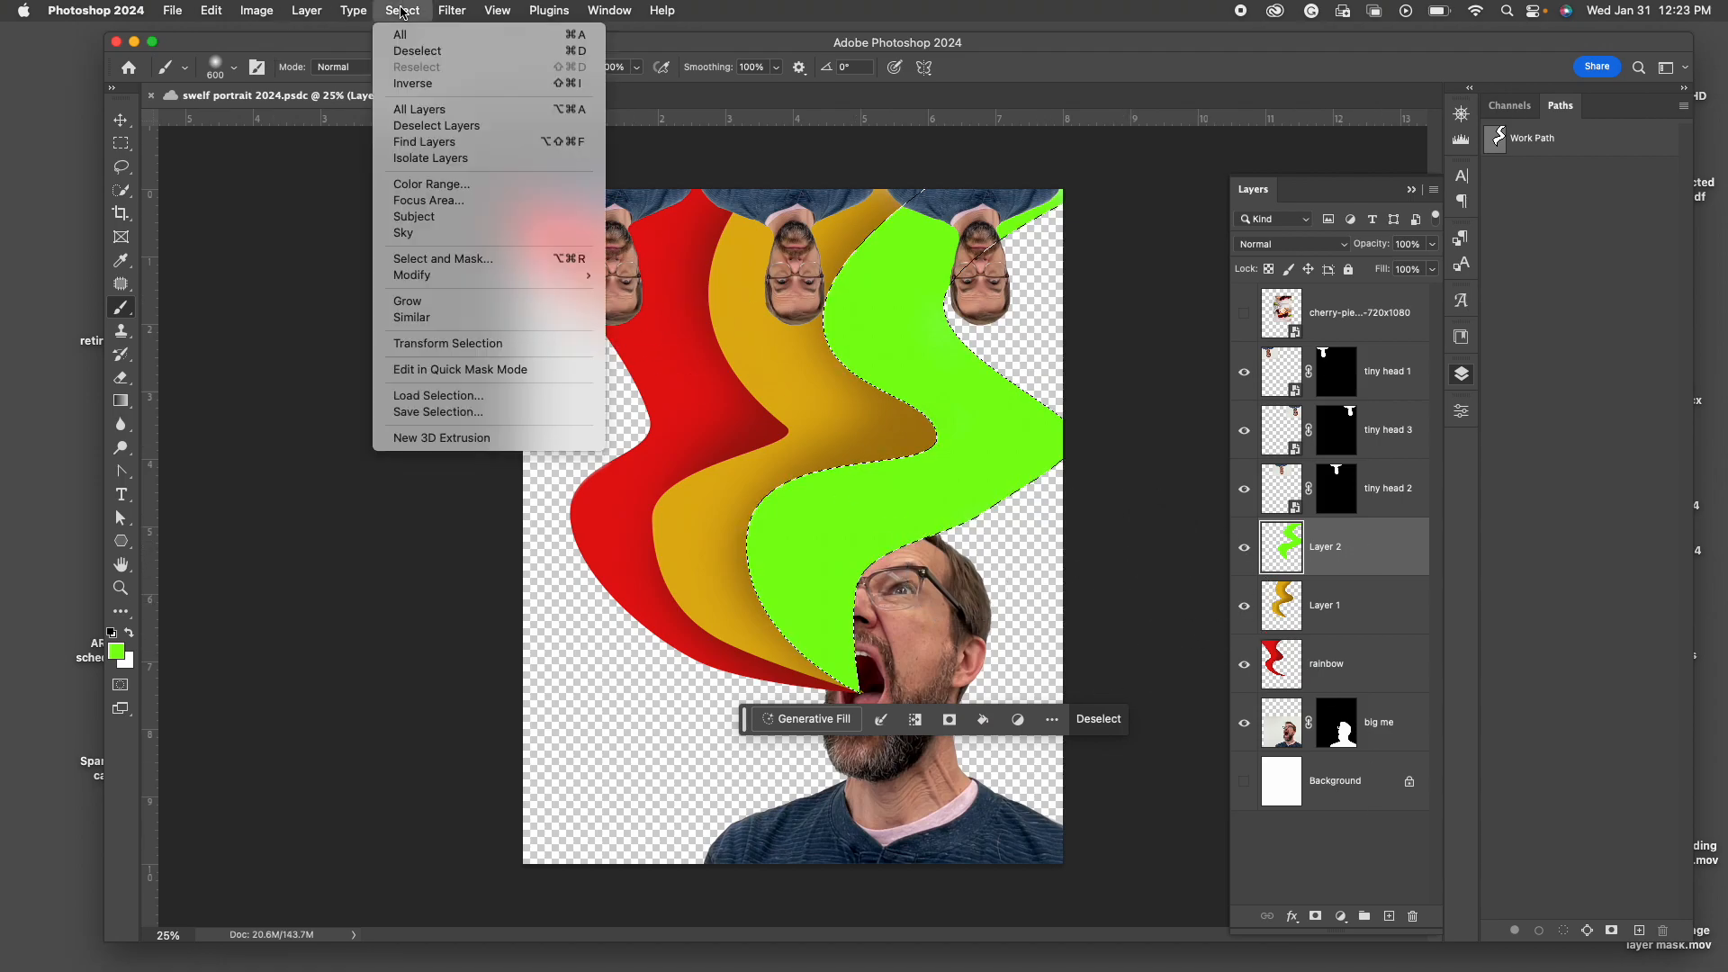
left_click(417, 51)
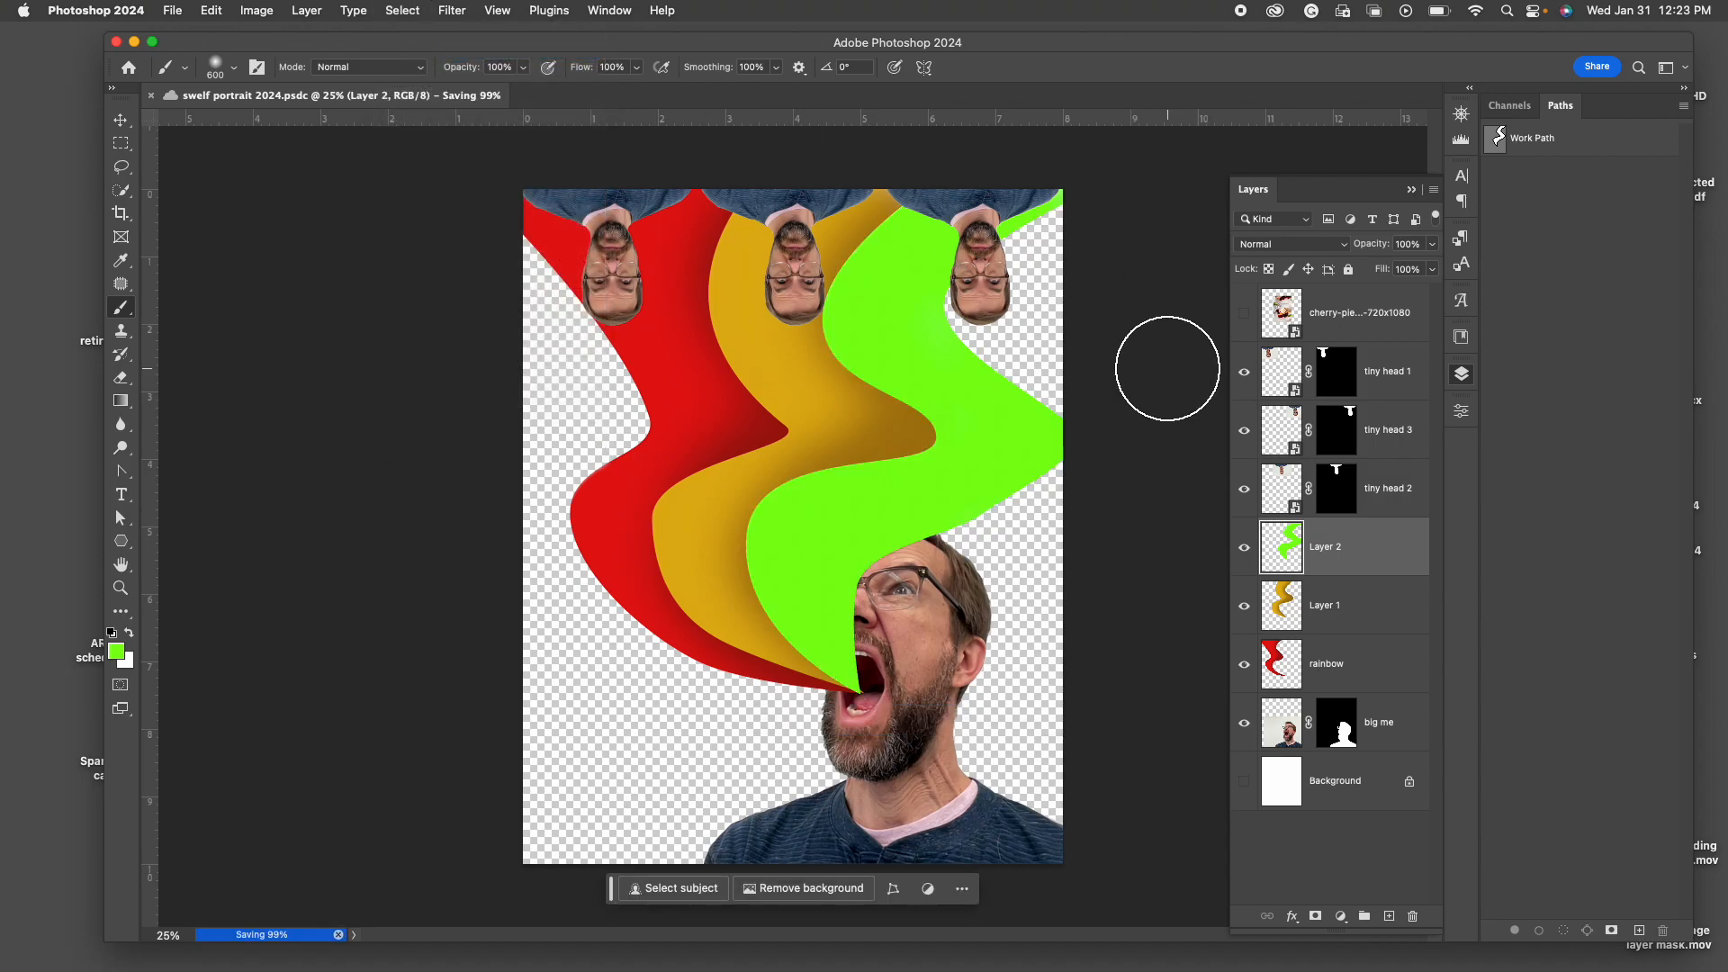
Load the big me layer's mask as a selection.
left_click(1340, 725)
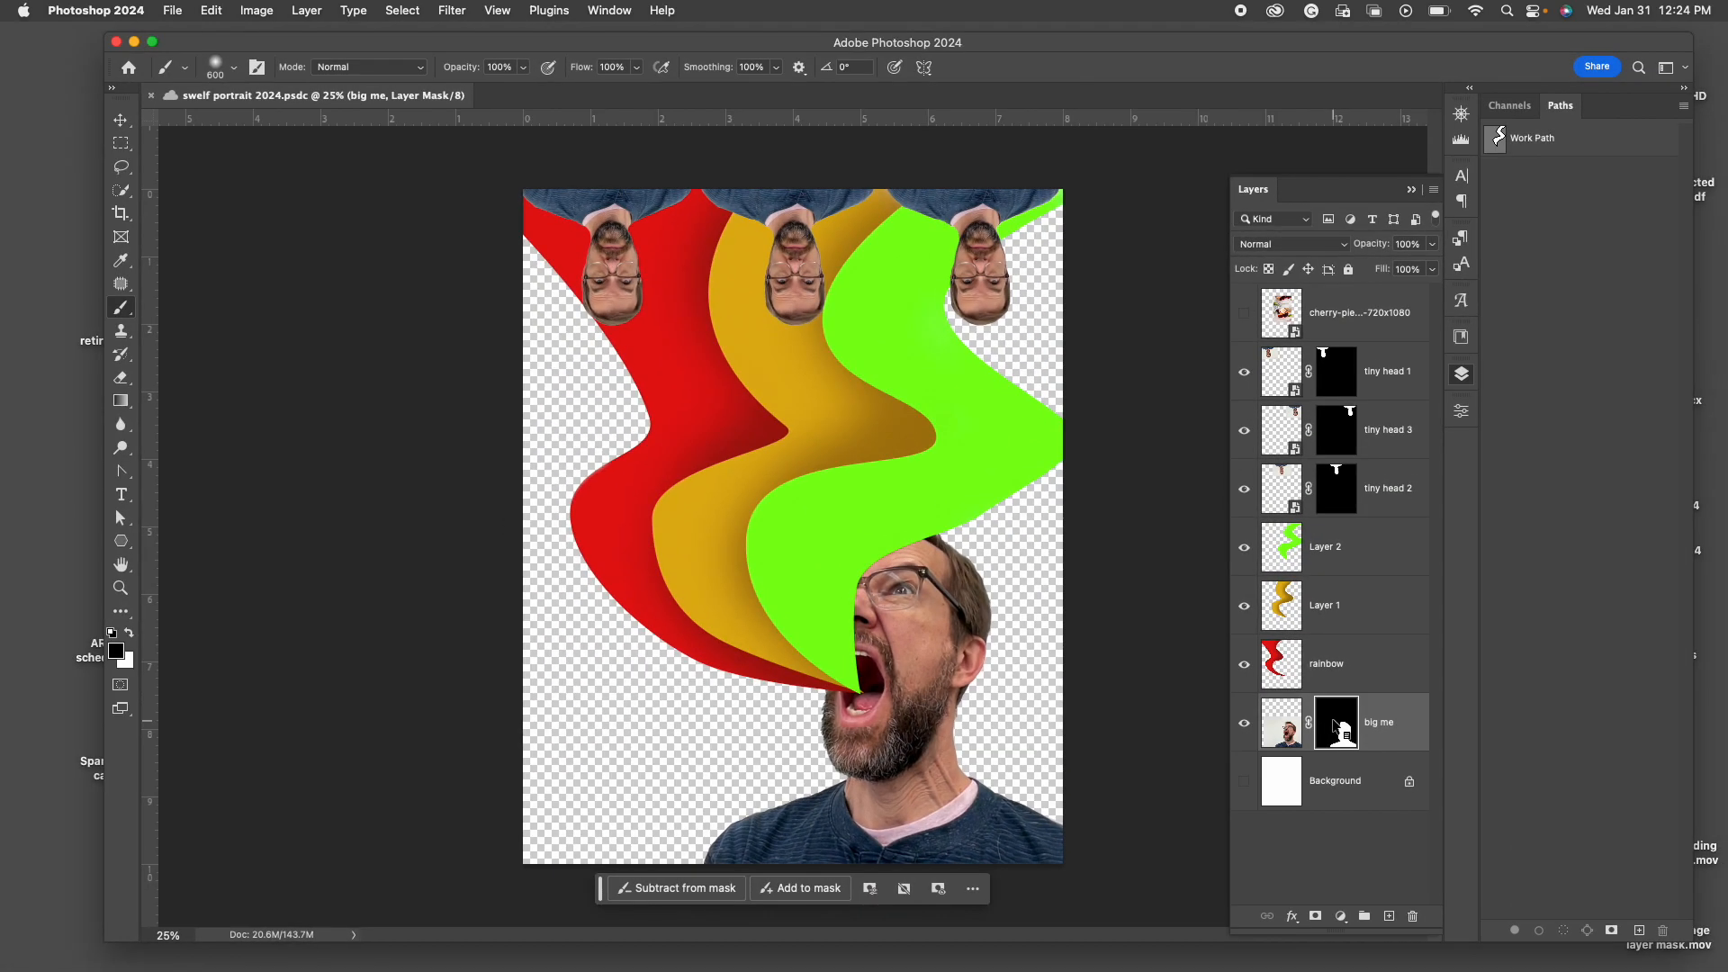
right_click(1316, 711)
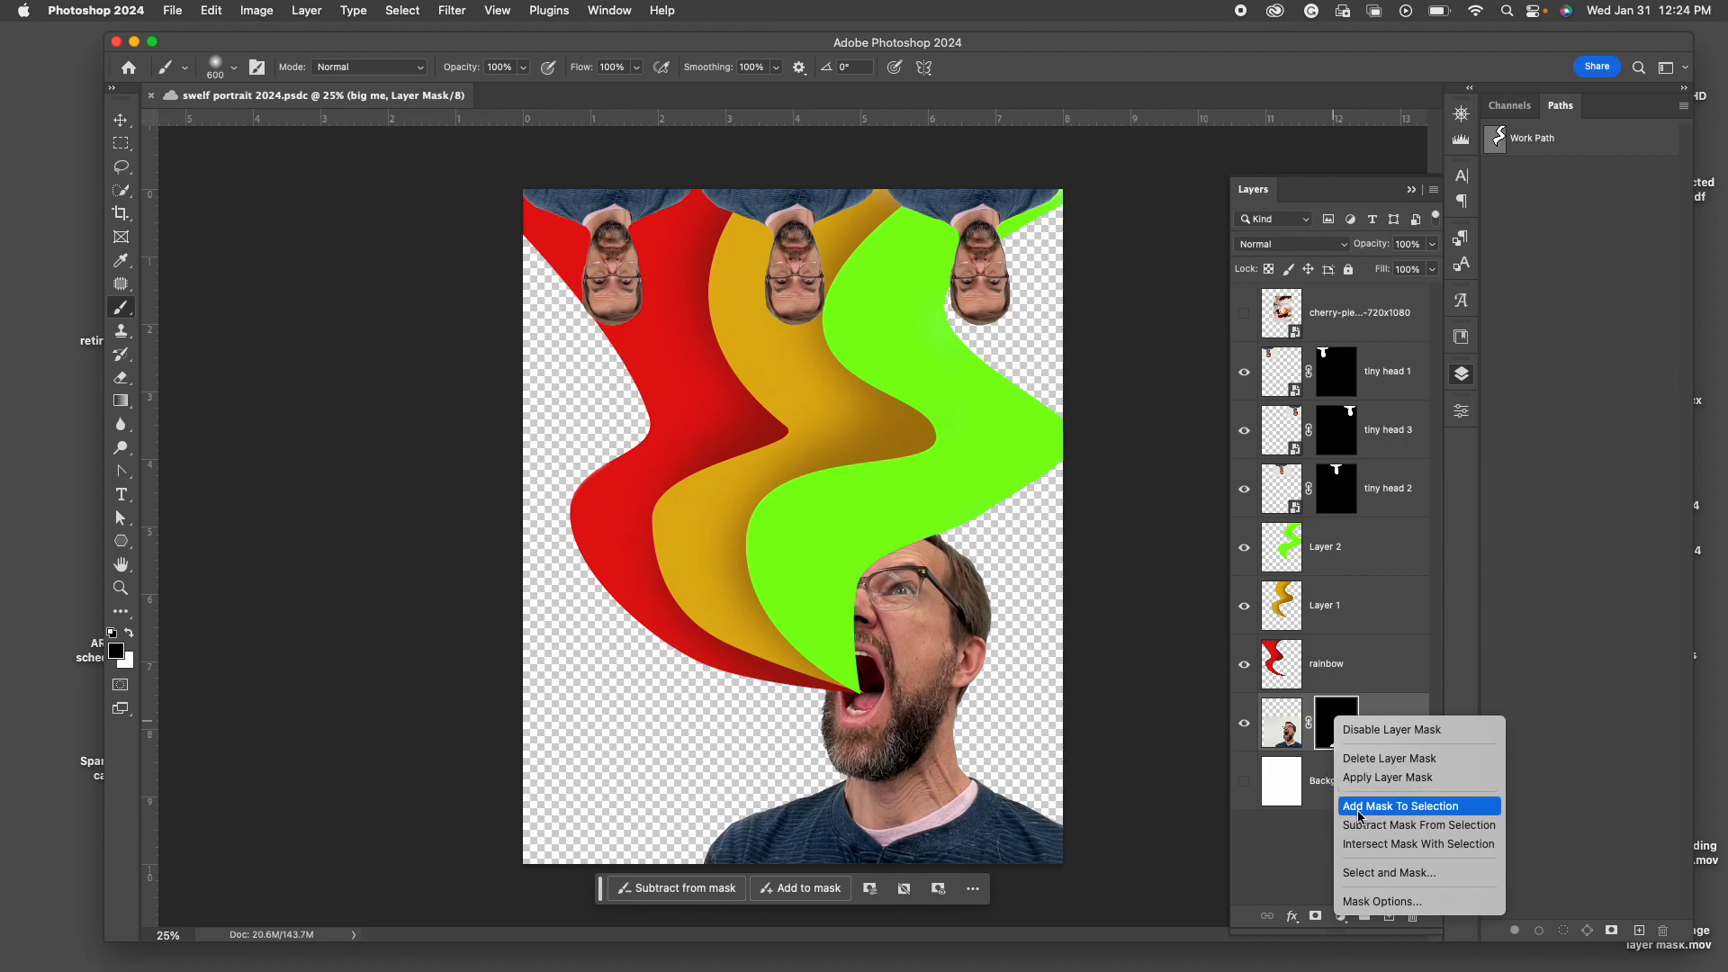
left_click(1358, 813)
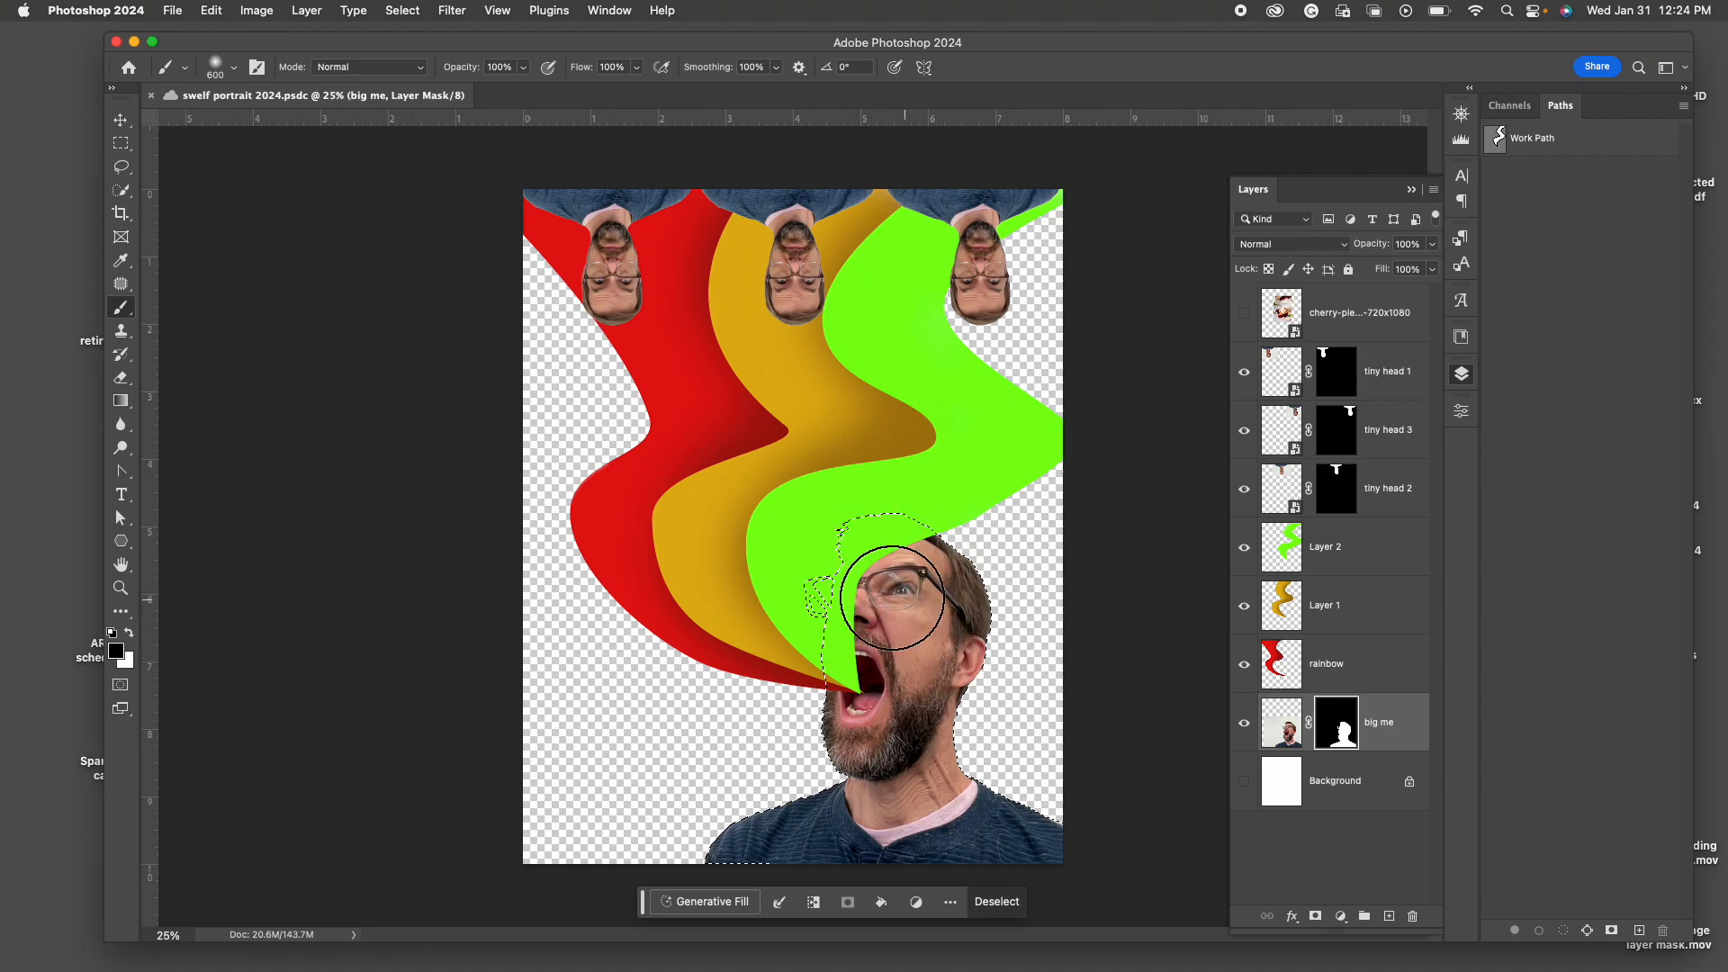
Mask the green band's layer with the inverse of the head selection so the band sits behind the head.
left_click(1359, 565)
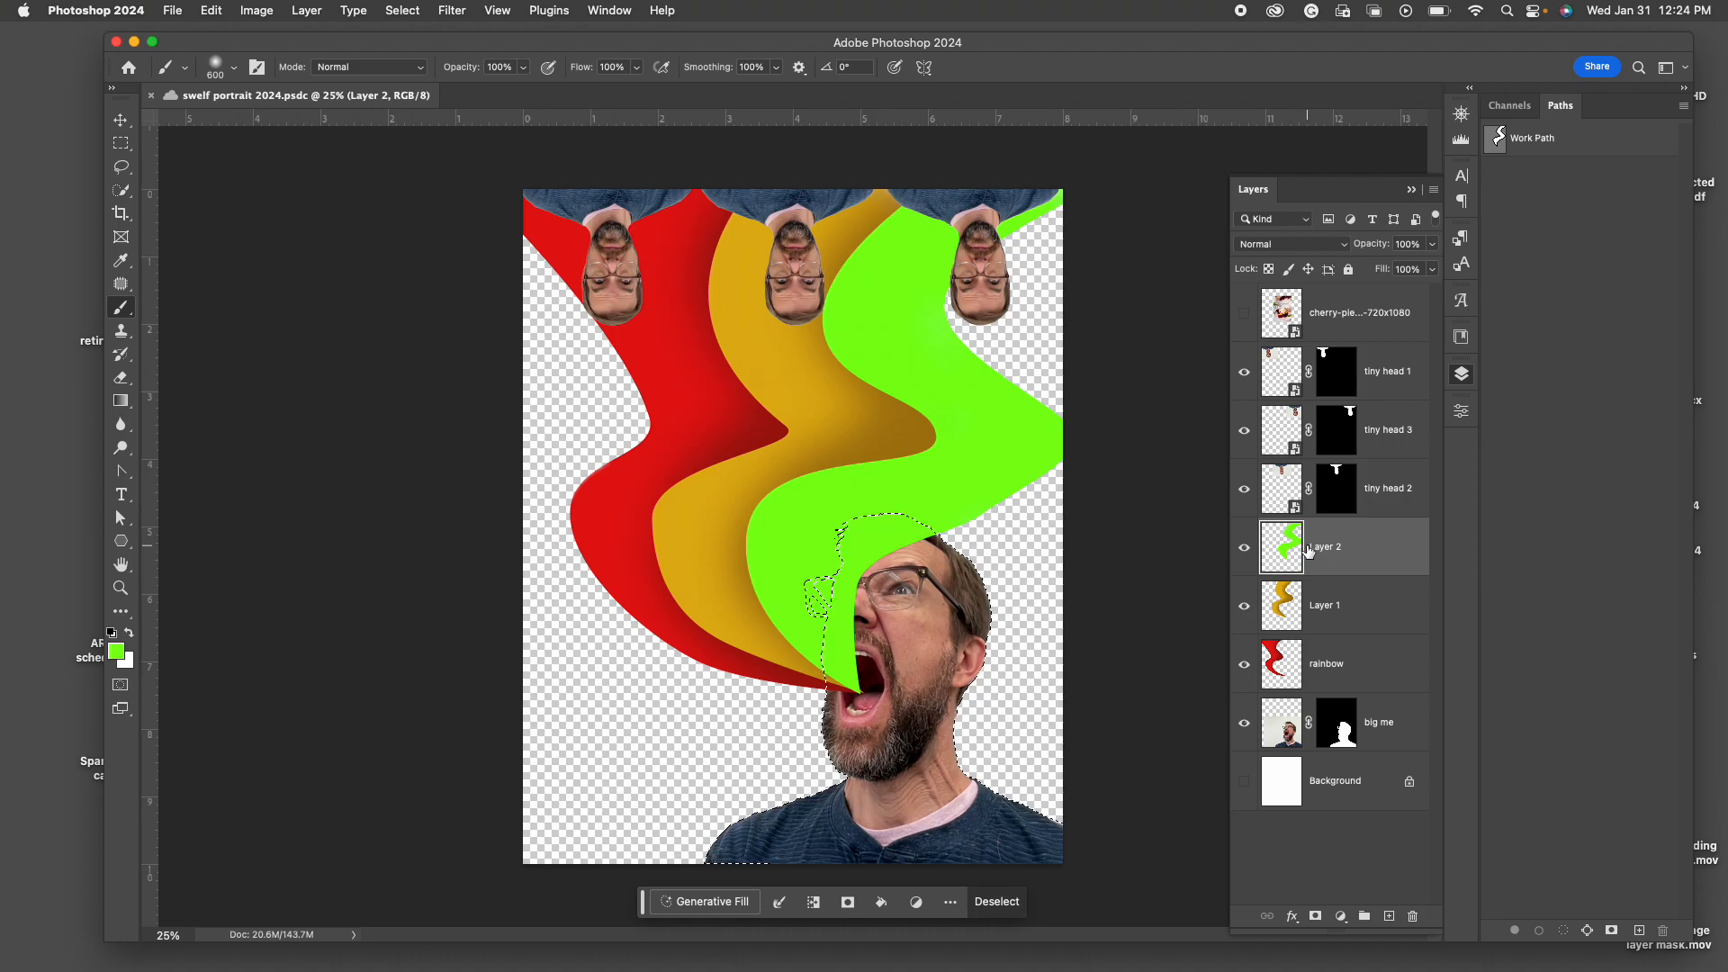
left_click(1316, 917)
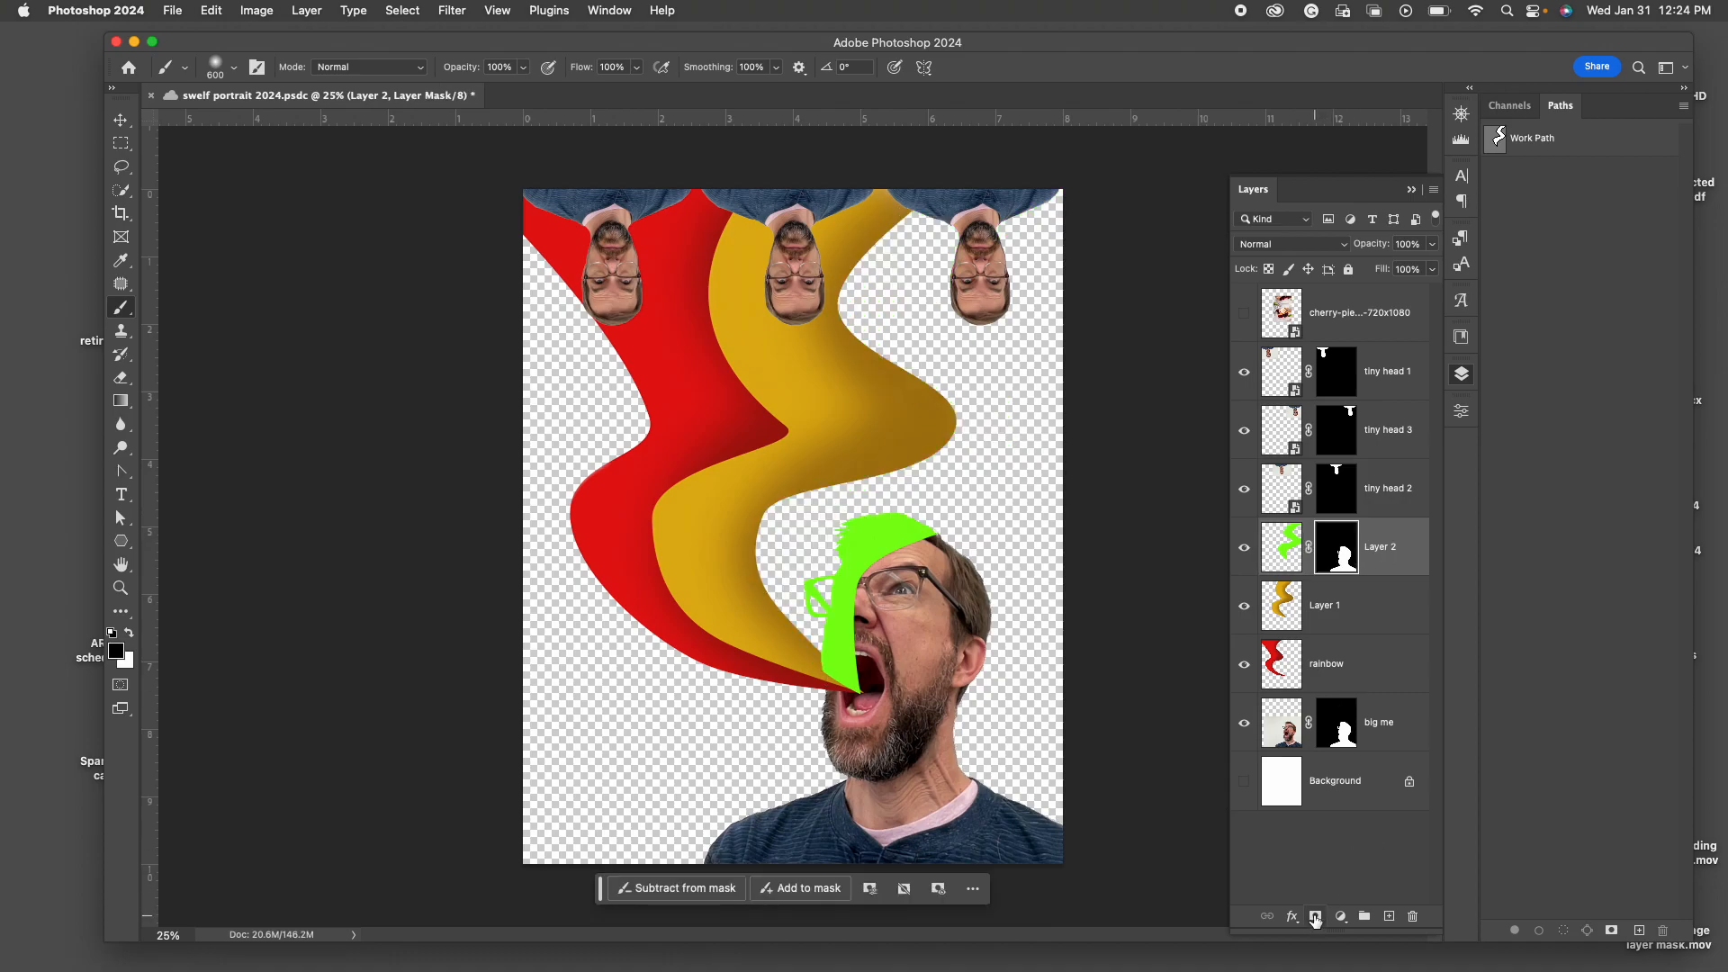
key("super+z")
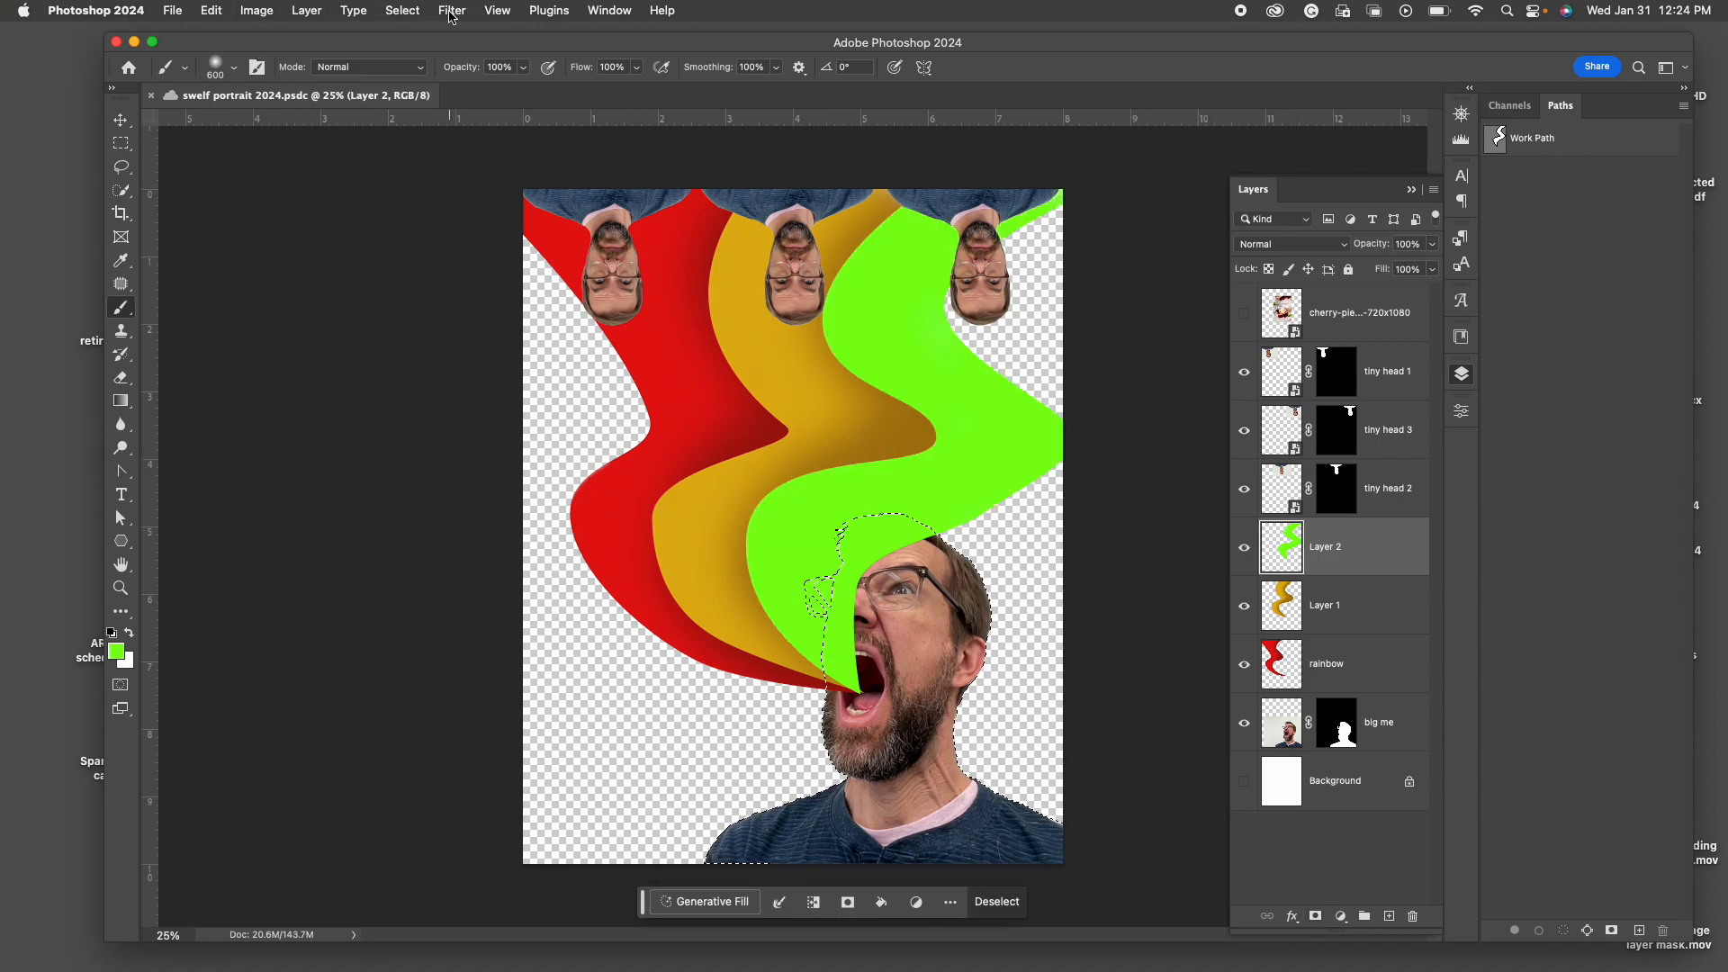
left_click(398, 11)
left_click(419, 86)
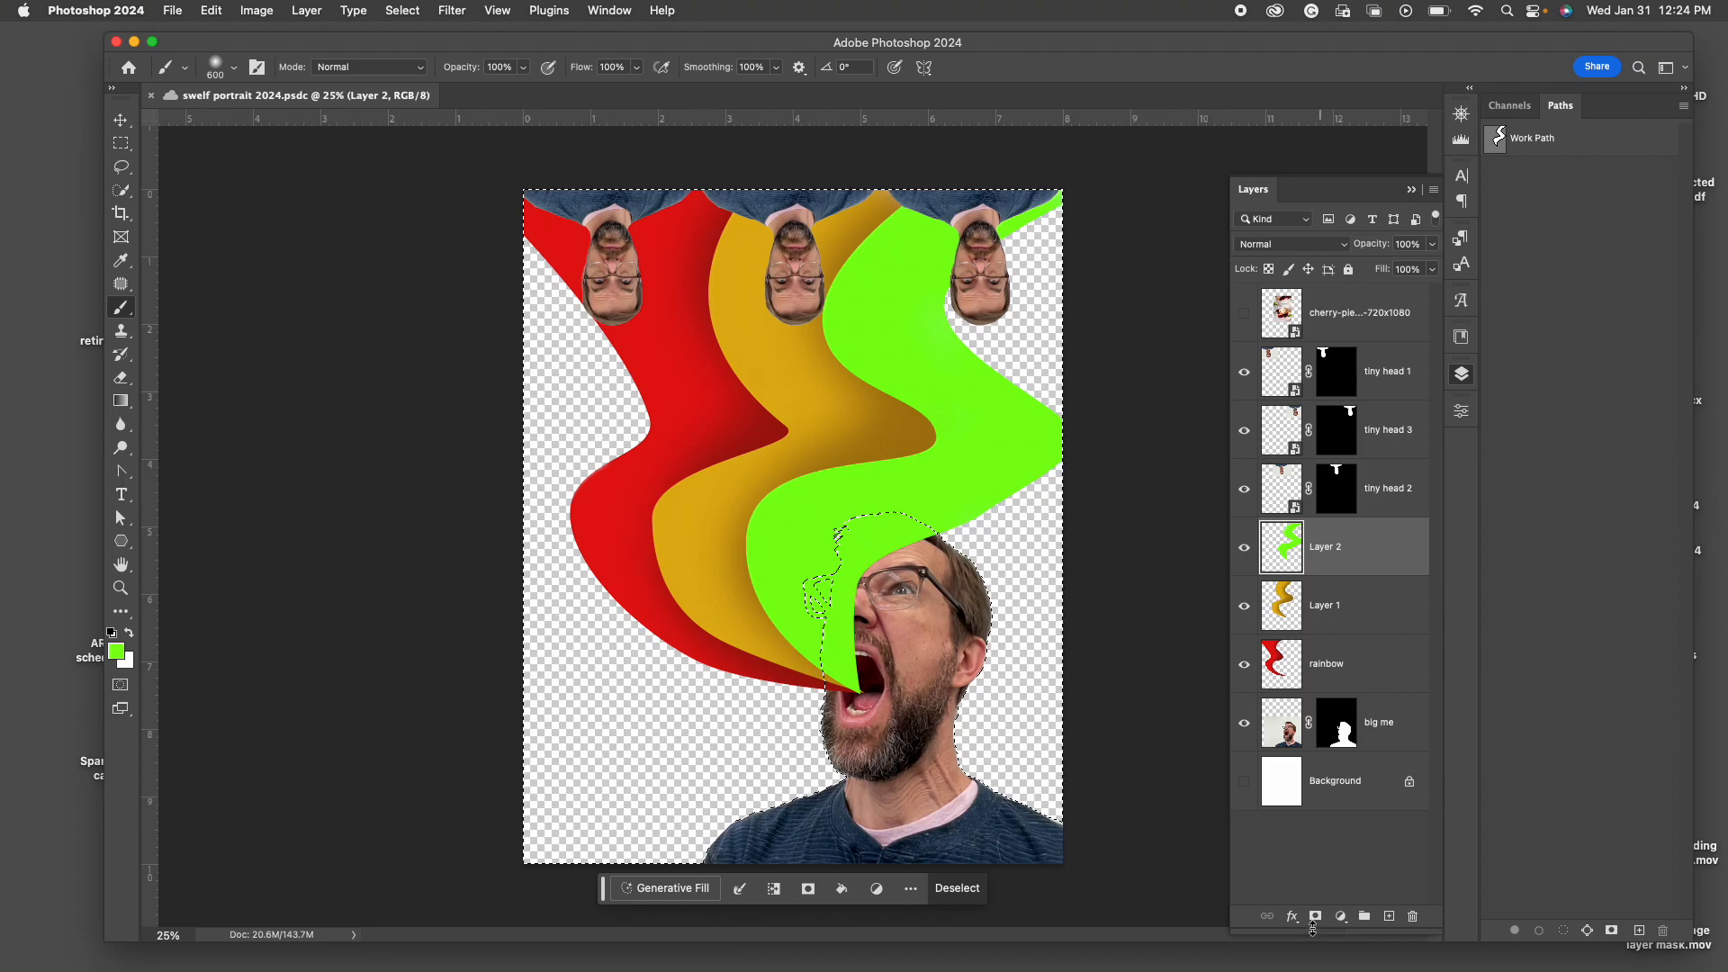
left_click(1315, 917)
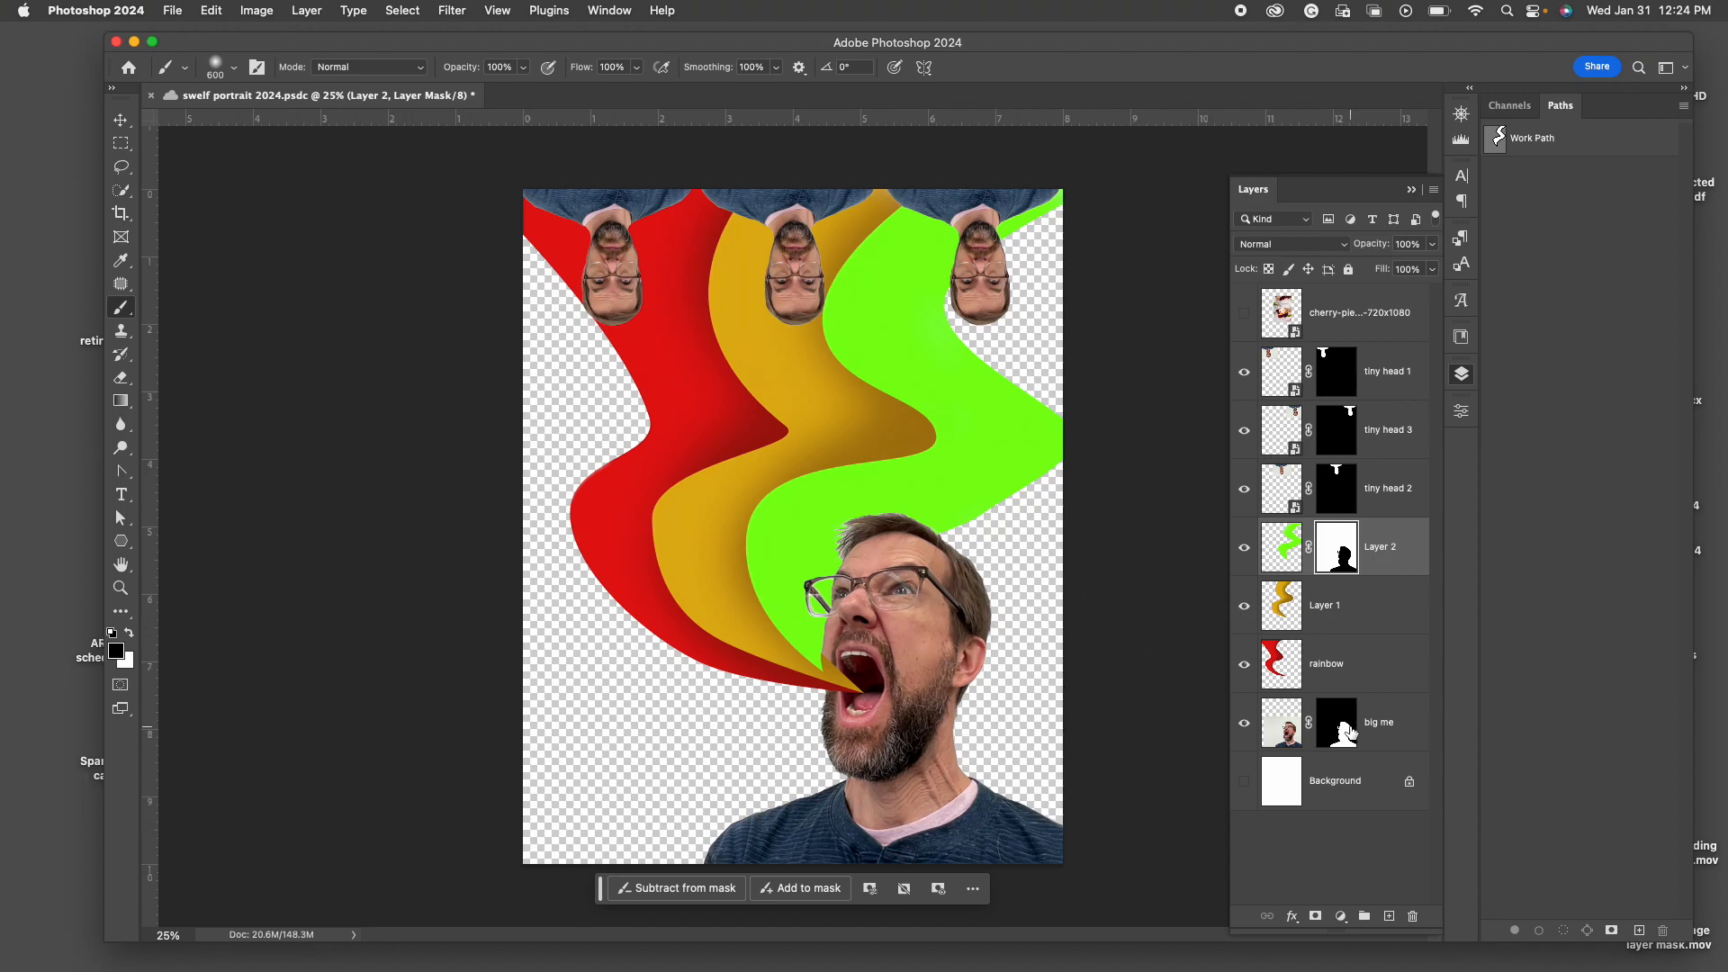
right_click(1340, 722)
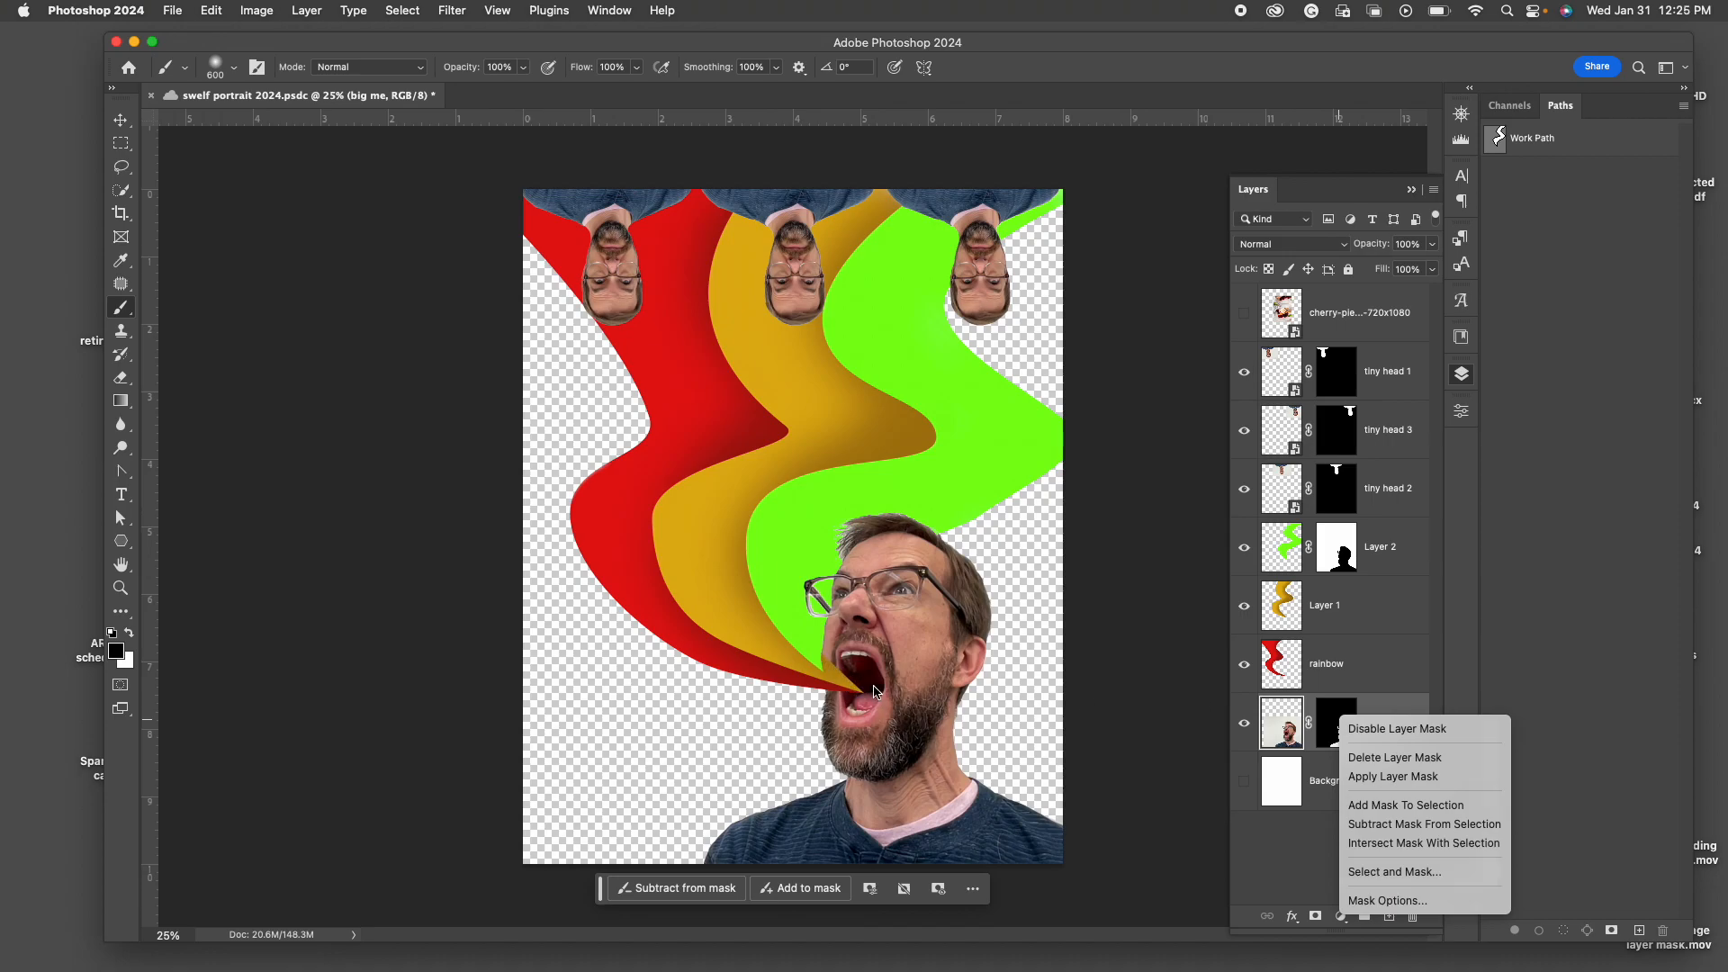
left_click(1295, 871)
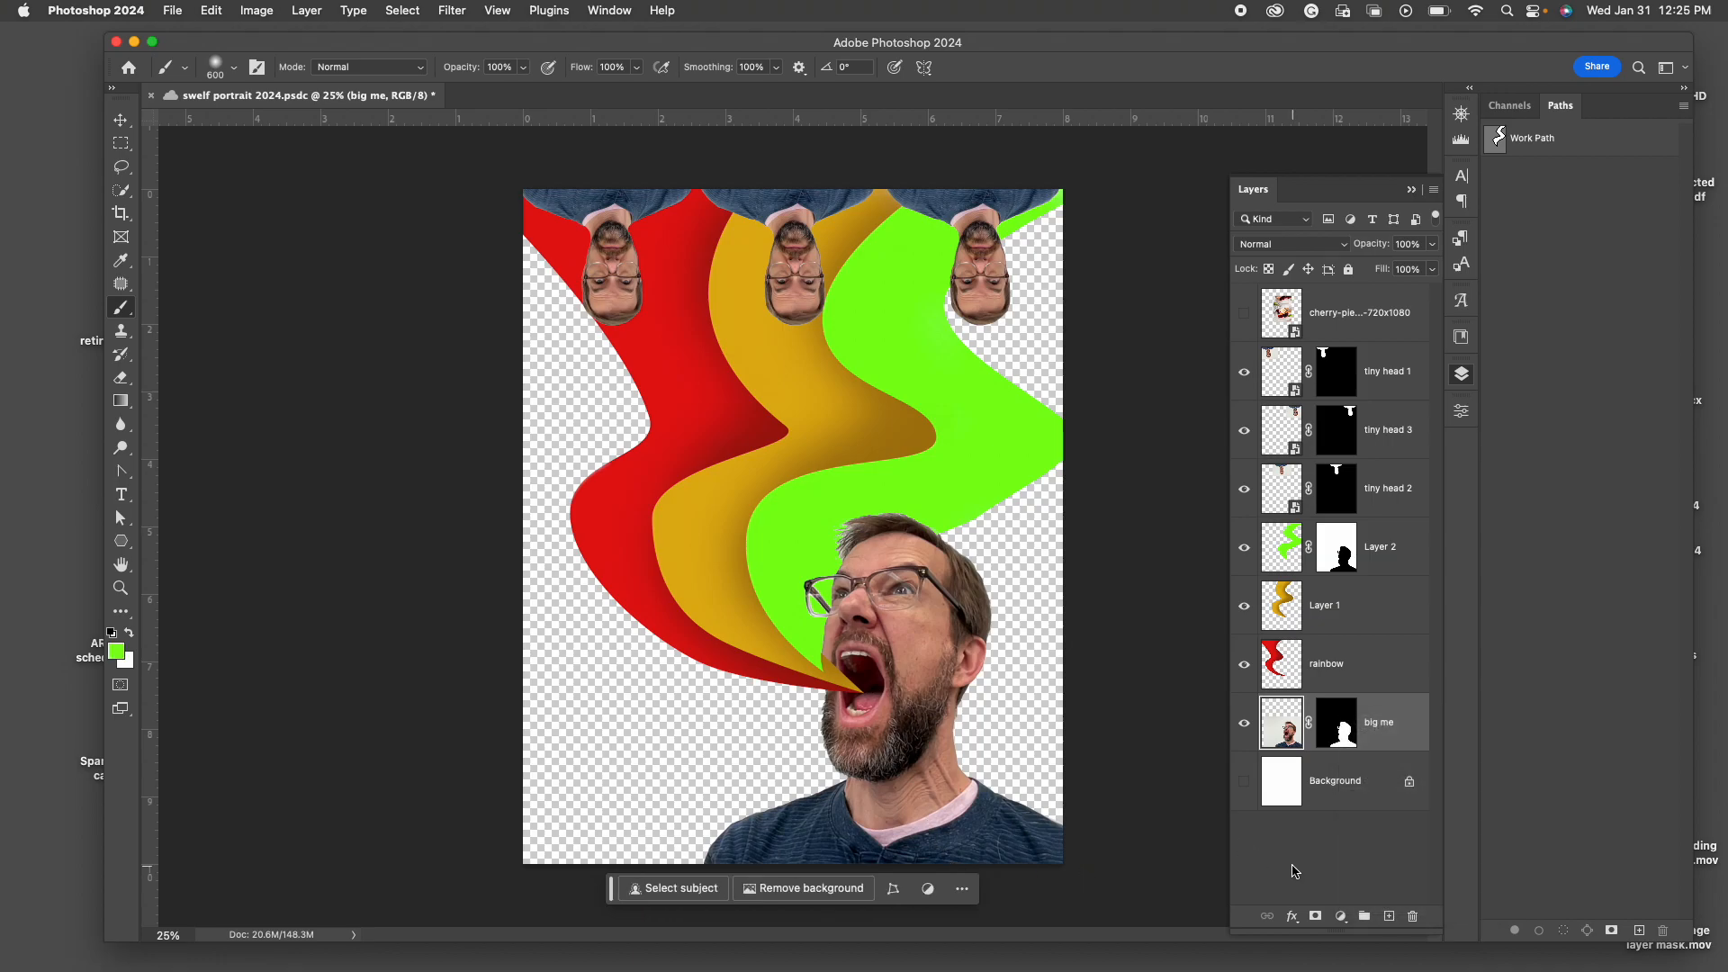
Target the green band's layer mask and set up a white brush at 90 px with 100% hardness for the mouth area.
key("super+plus")
key("super+plus")
key("super+plus")
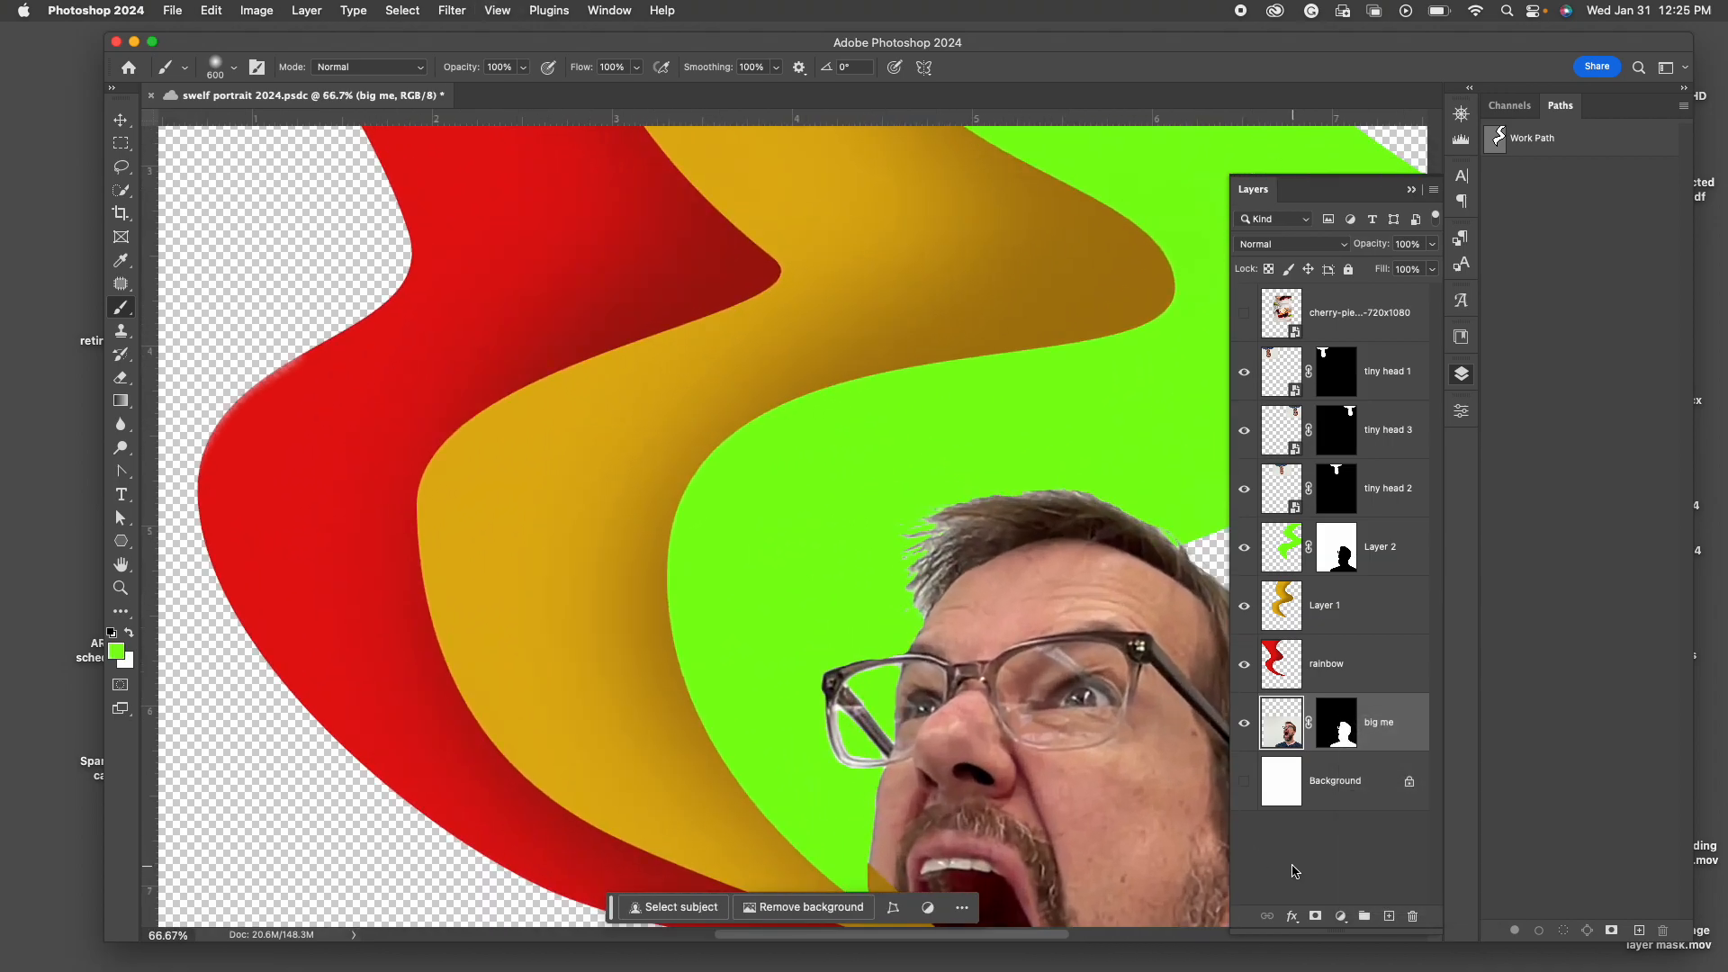
left_click(1295, 871)
mouse_move(1129, 819)
left_mouse_down()
mouse_move(1141, 586)
mouse_move(981, 597)
mouse_move(981, 471)
left_mouse_up()
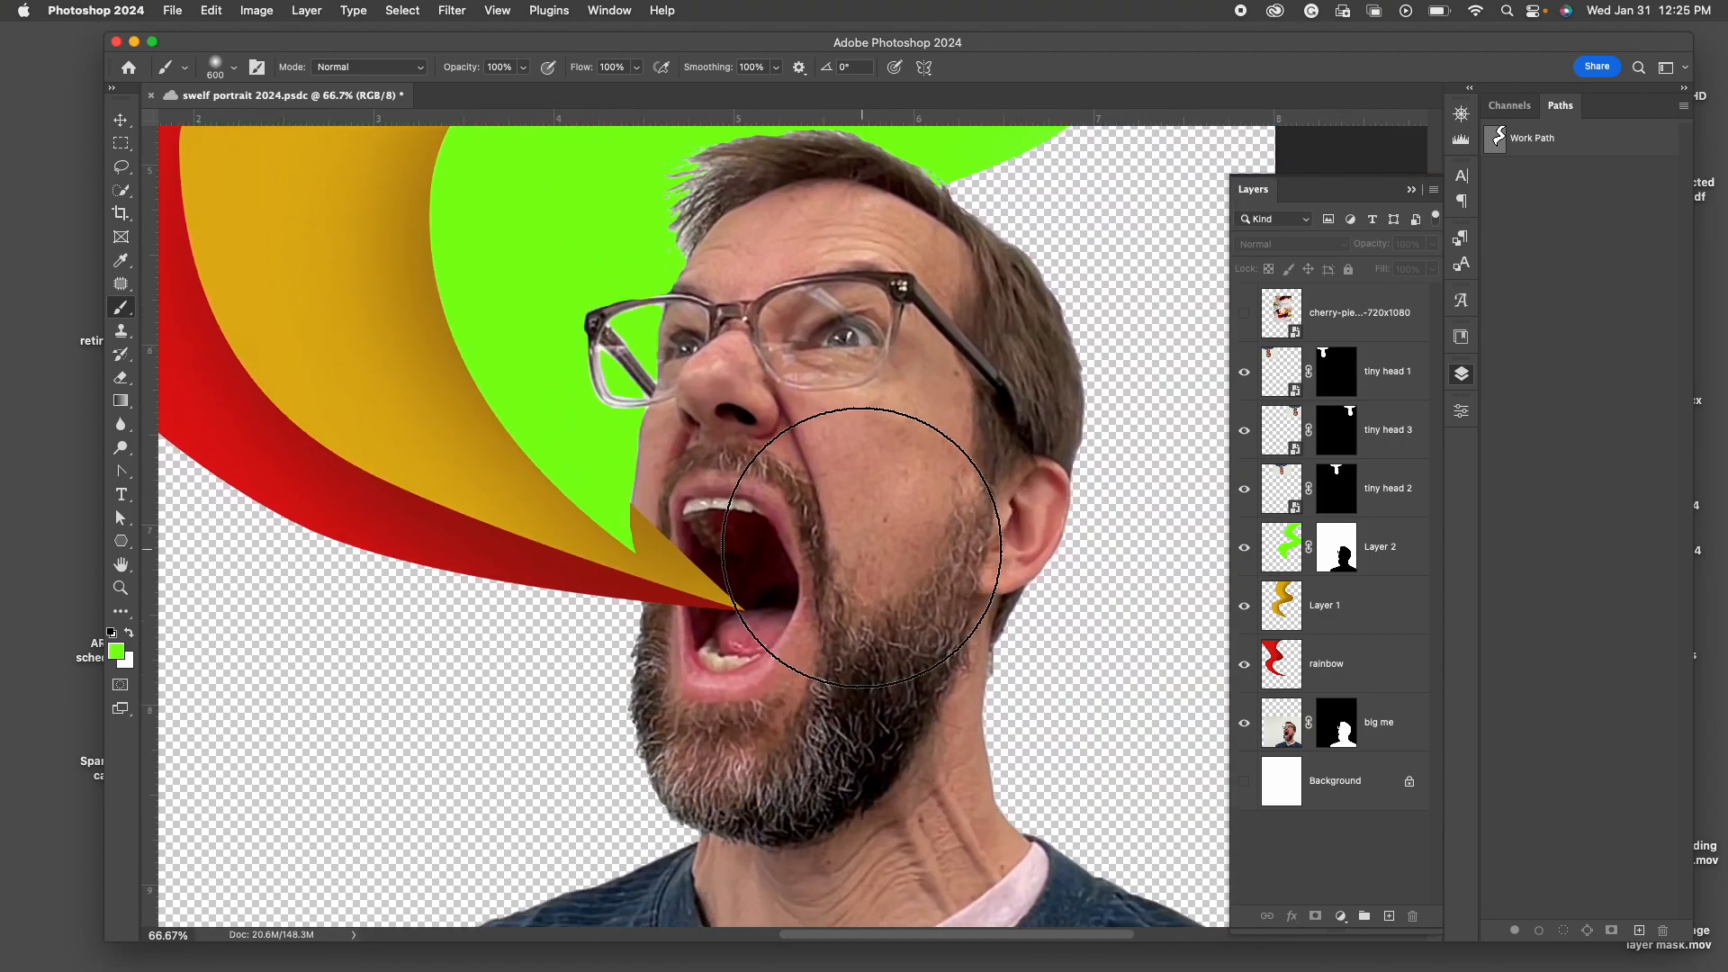
left_click(1336, 548)
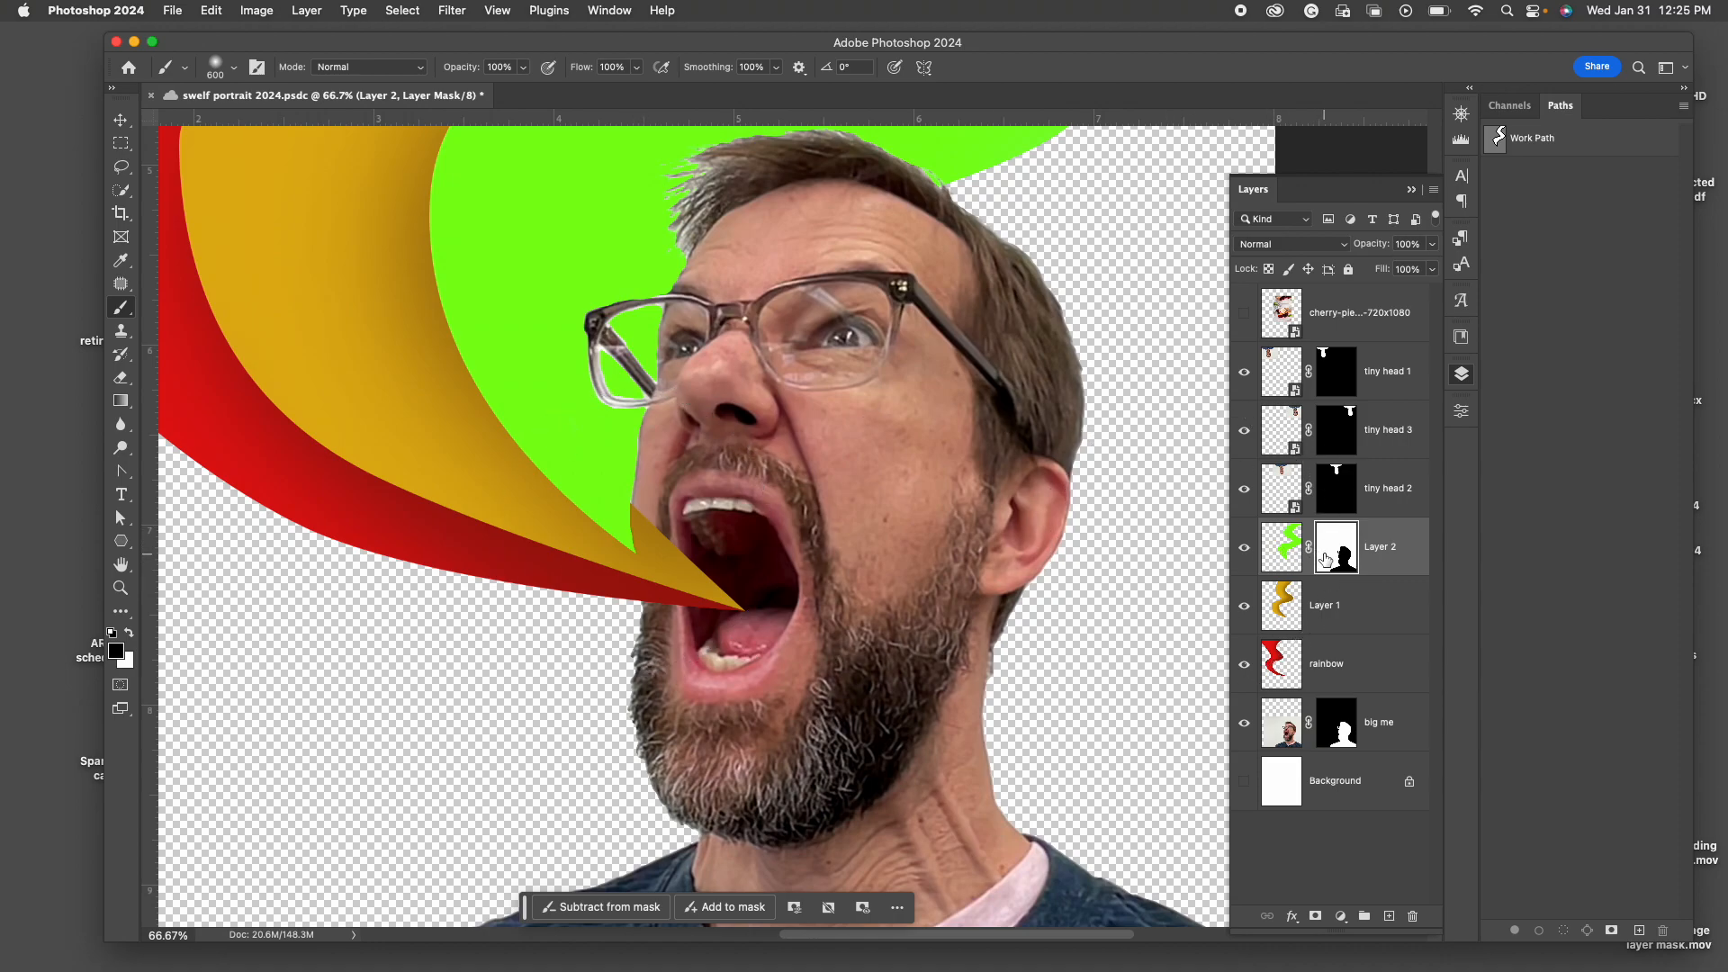
left_click(129, 632)
key("bracketleft")
key("bracketleft")
key("bracketleft")
key("bracketleft")
key("bracketleft")
key("bracketleft")
key("bracketleft")
key("bracketleft")
mouse_move(709, 497)
left_mouse_down()
mouse_move(617, 524)
mouse_move(648, 554)
left_mouse_up()
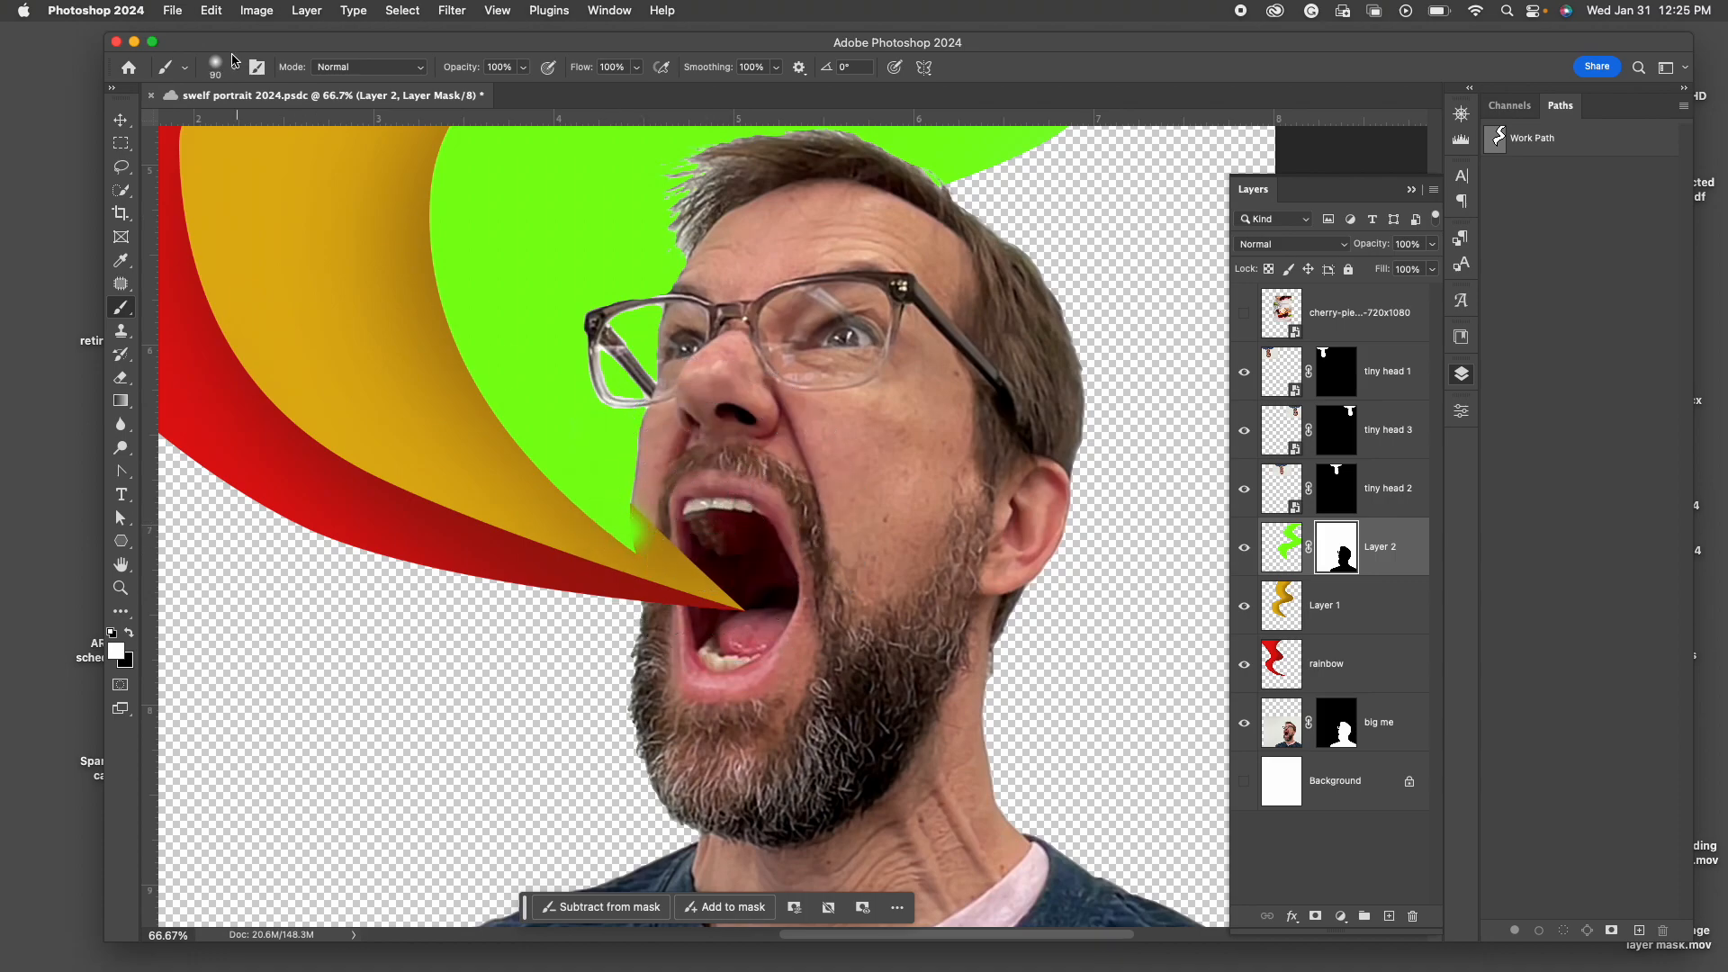
left_click(232, 69)
left_click_drag(205, 165, 322, 173)
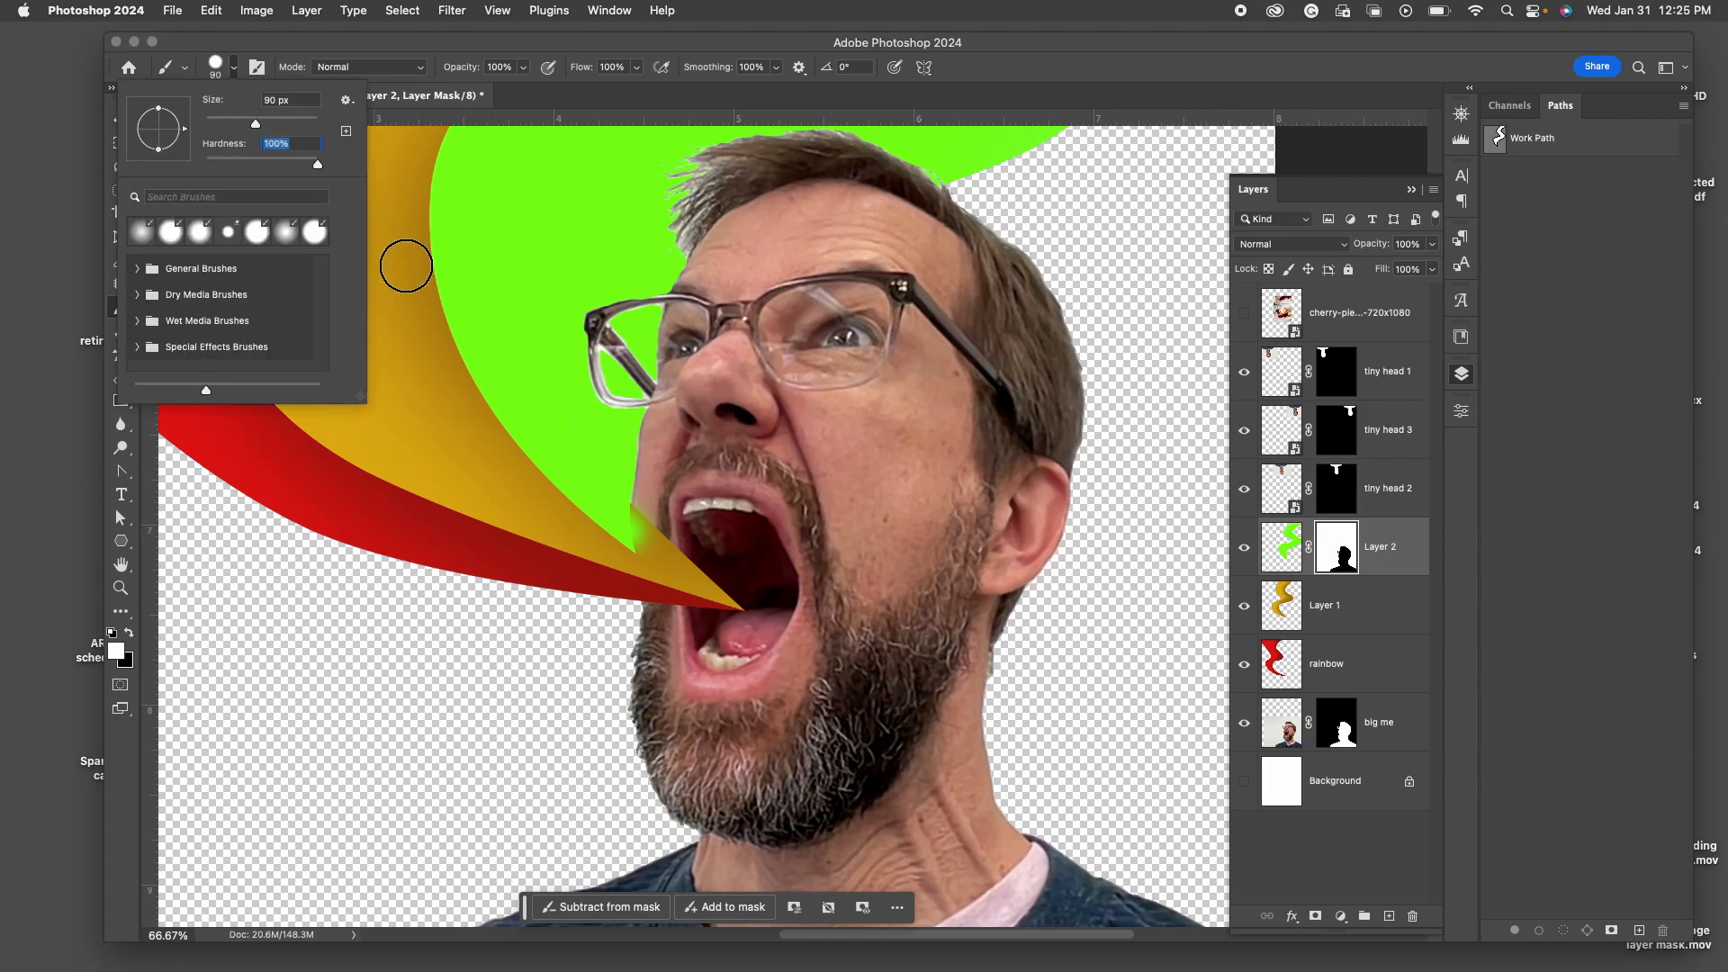
Try to reveal the green band into the mouth by painting freehand on its mask, and undo the mask strokes.
left_click_drag(623, 532, 764, 629)
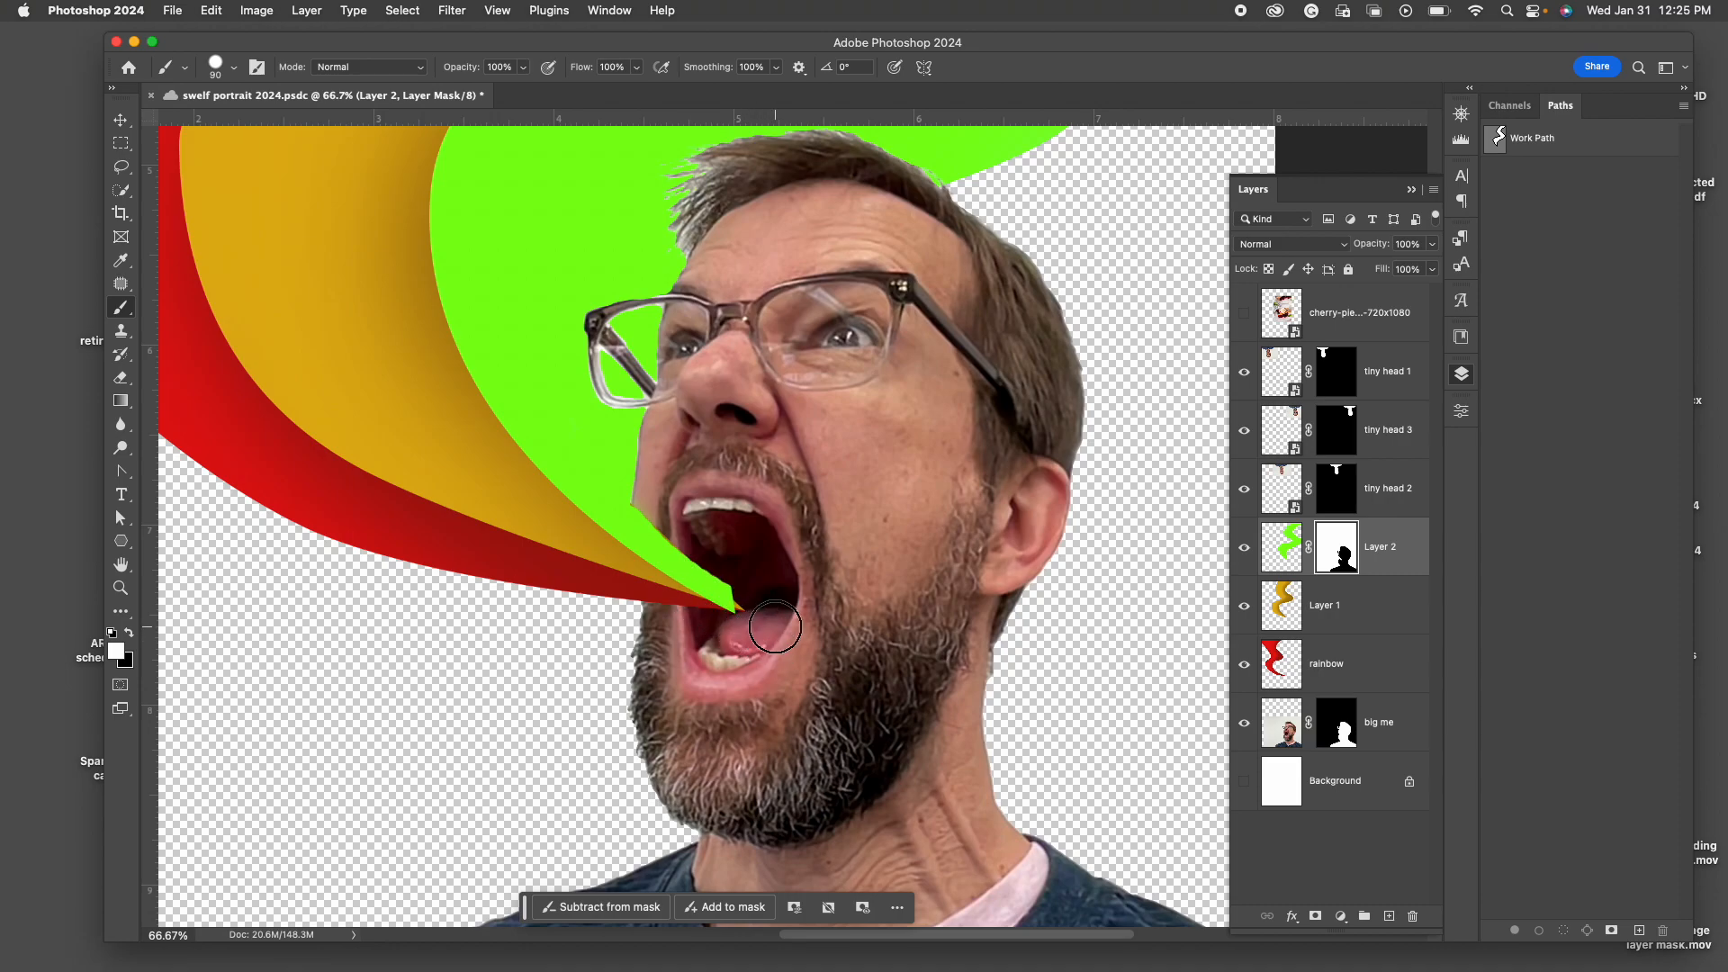
key("super+z")
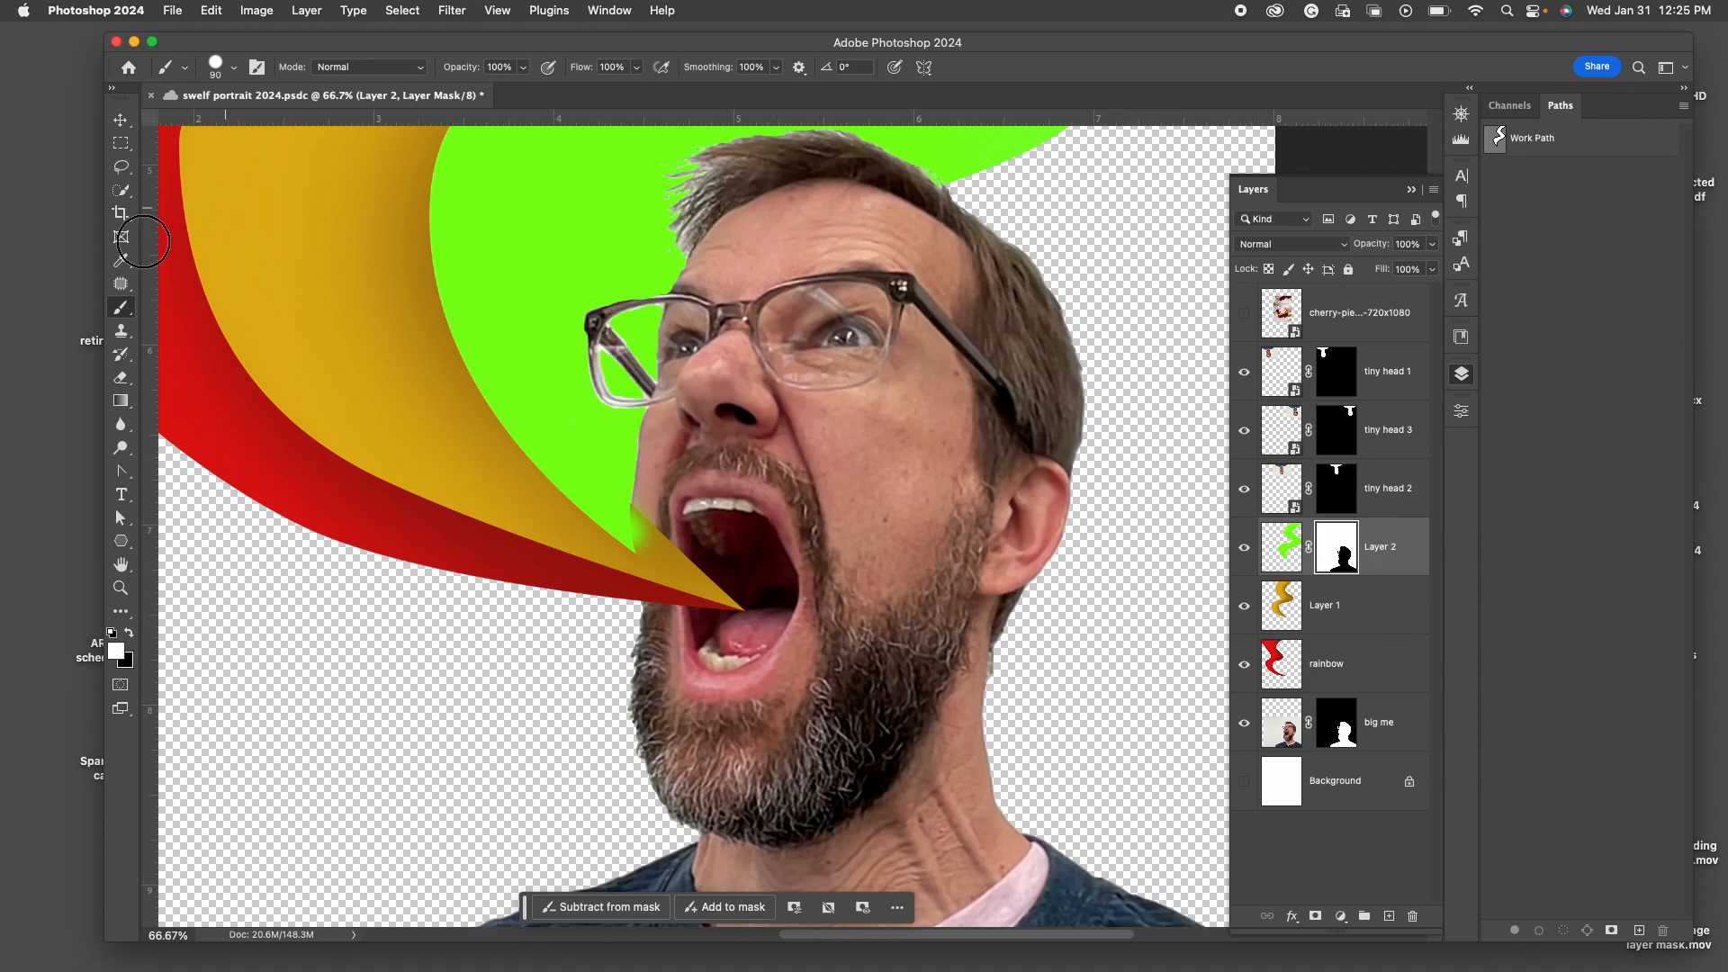
key("super+z")
Draw a closed triangular Pen path from the green band's lower tip into the mouth and load it as a selection.
left_click(121, 472)
left_click(166, 472)
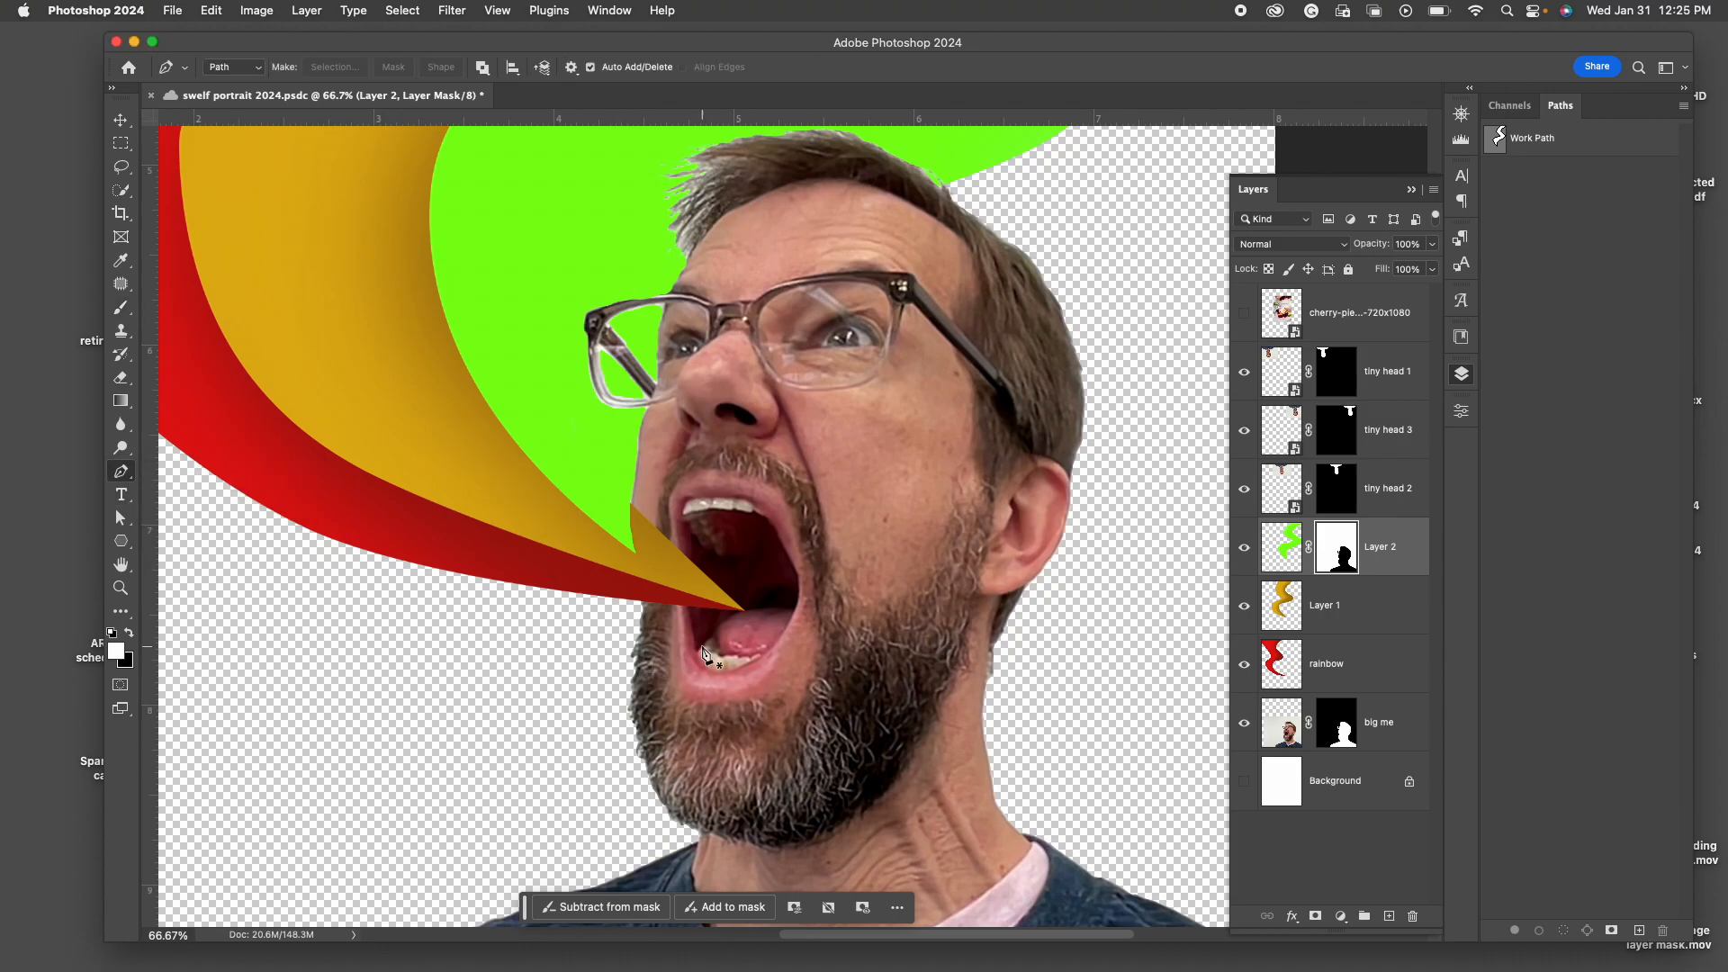
left_click(743, 613)
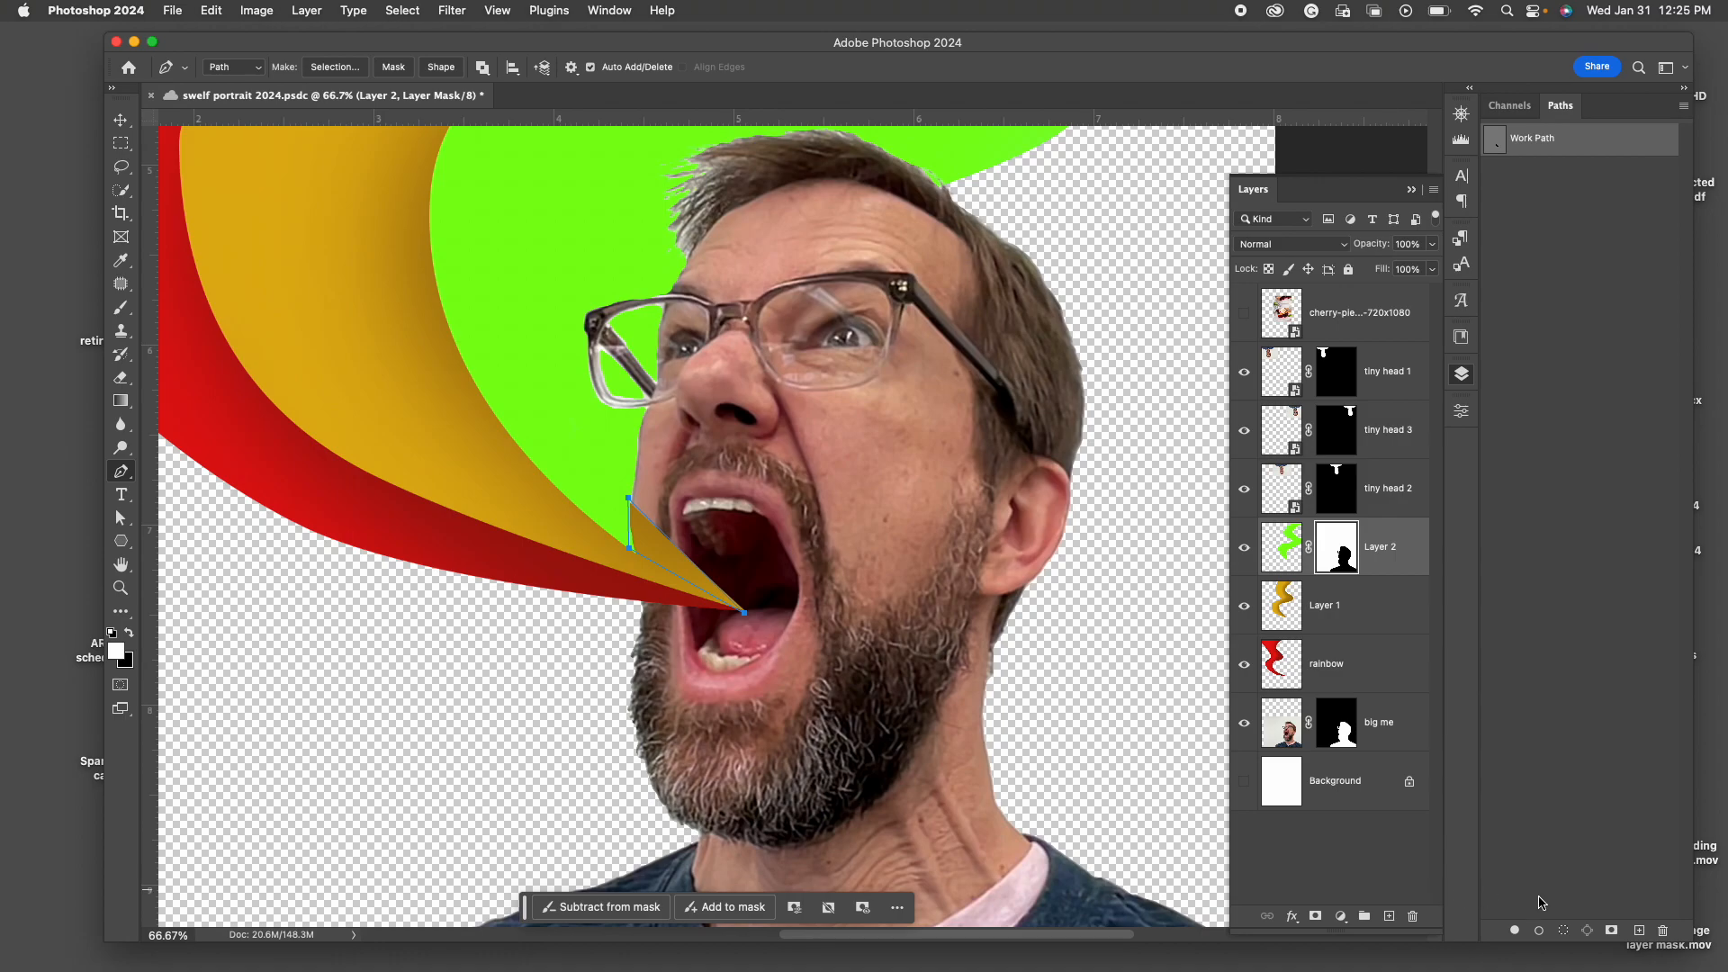
left_click(1564, 931)
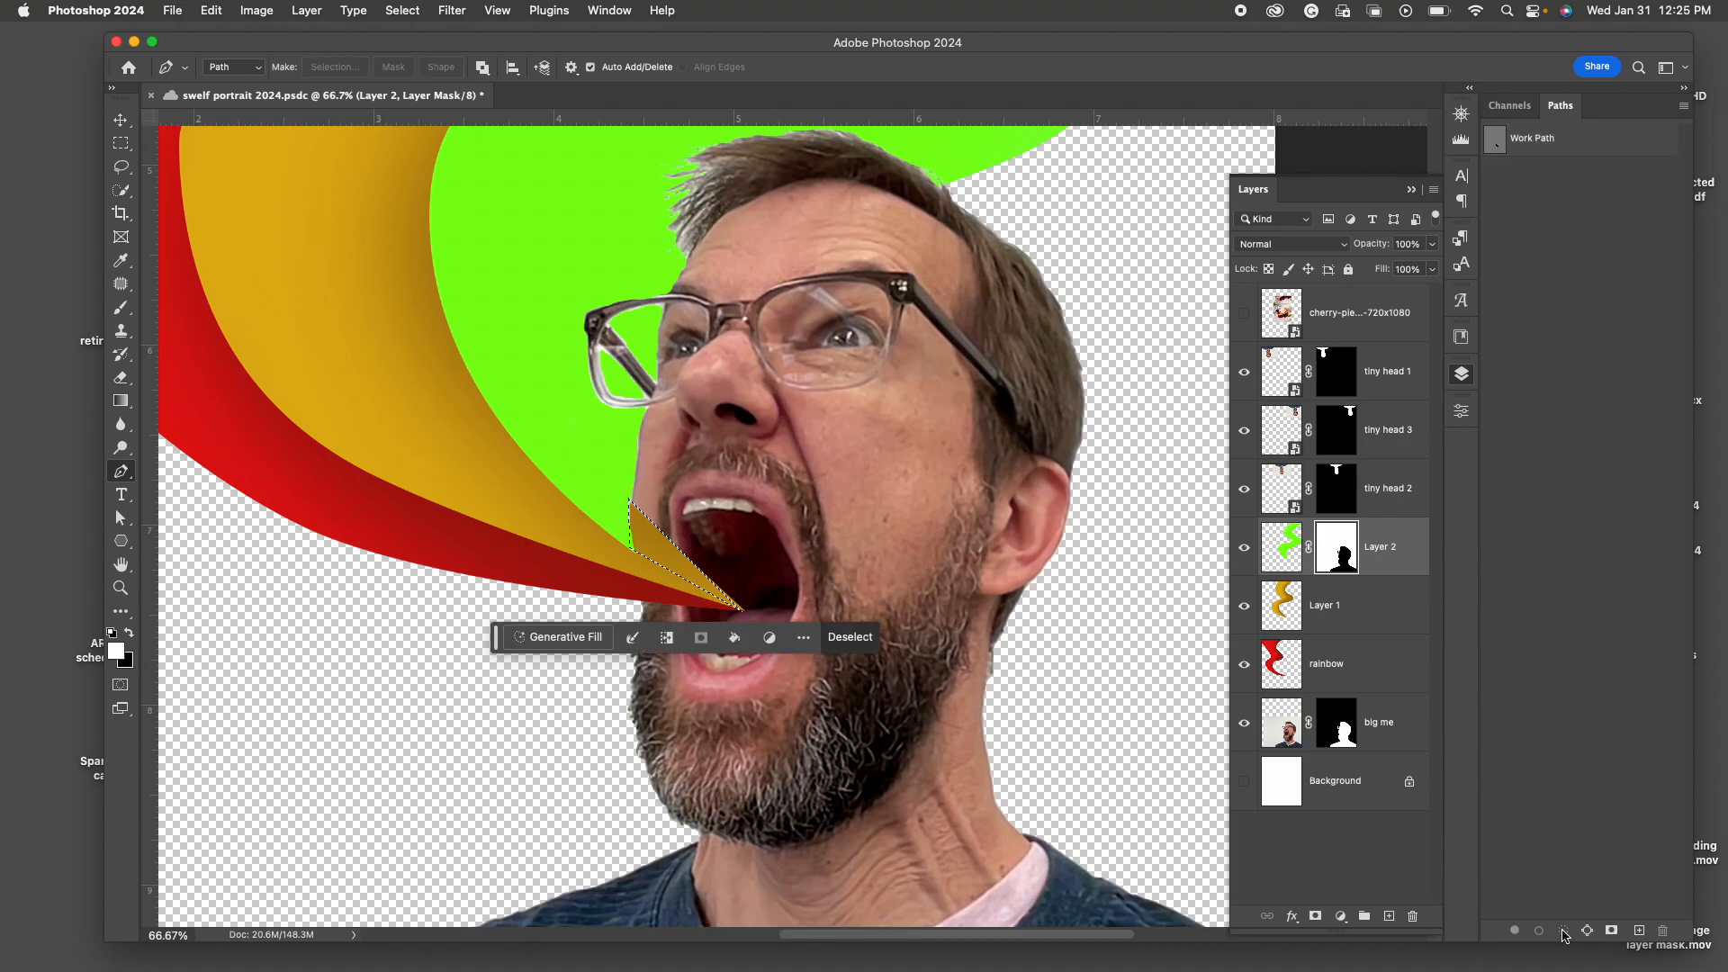
Paint white on the green layer's mask inside the triangular selection to extend the band into the mouth, and deselect.
left_click(120, 308)
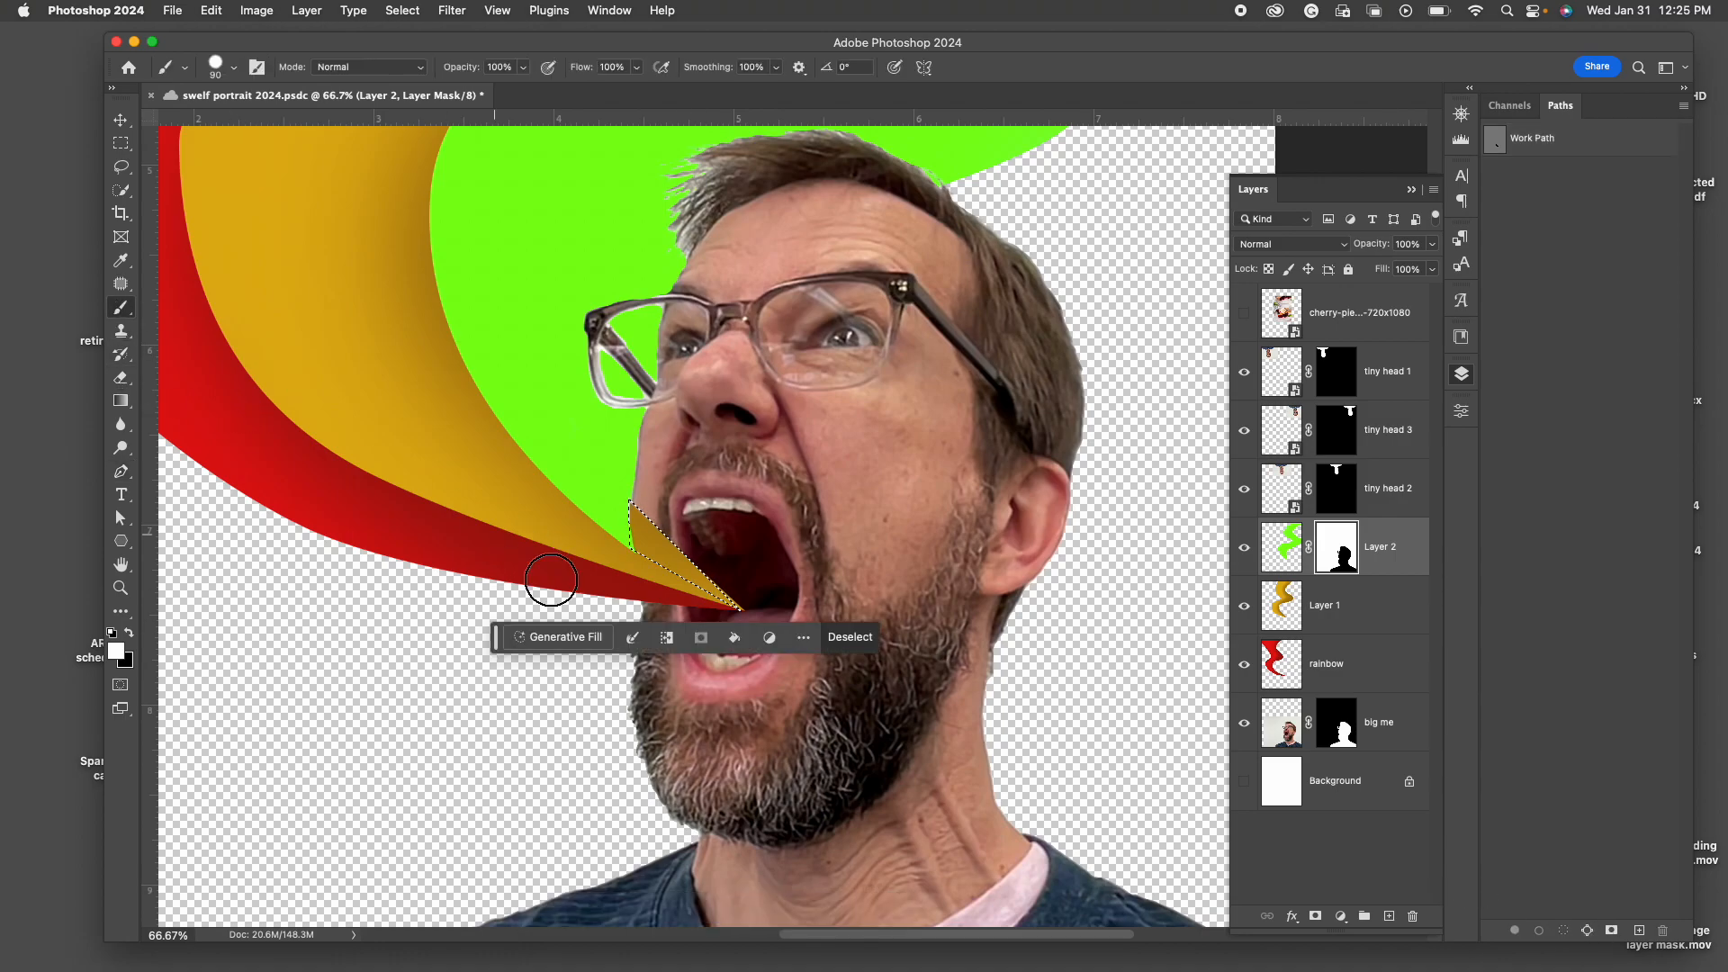
mouse_move(620, 547)
left_mouse_down()
mouse_move(641, 527)
mouse_move(731, 622)
left_mouse_up()
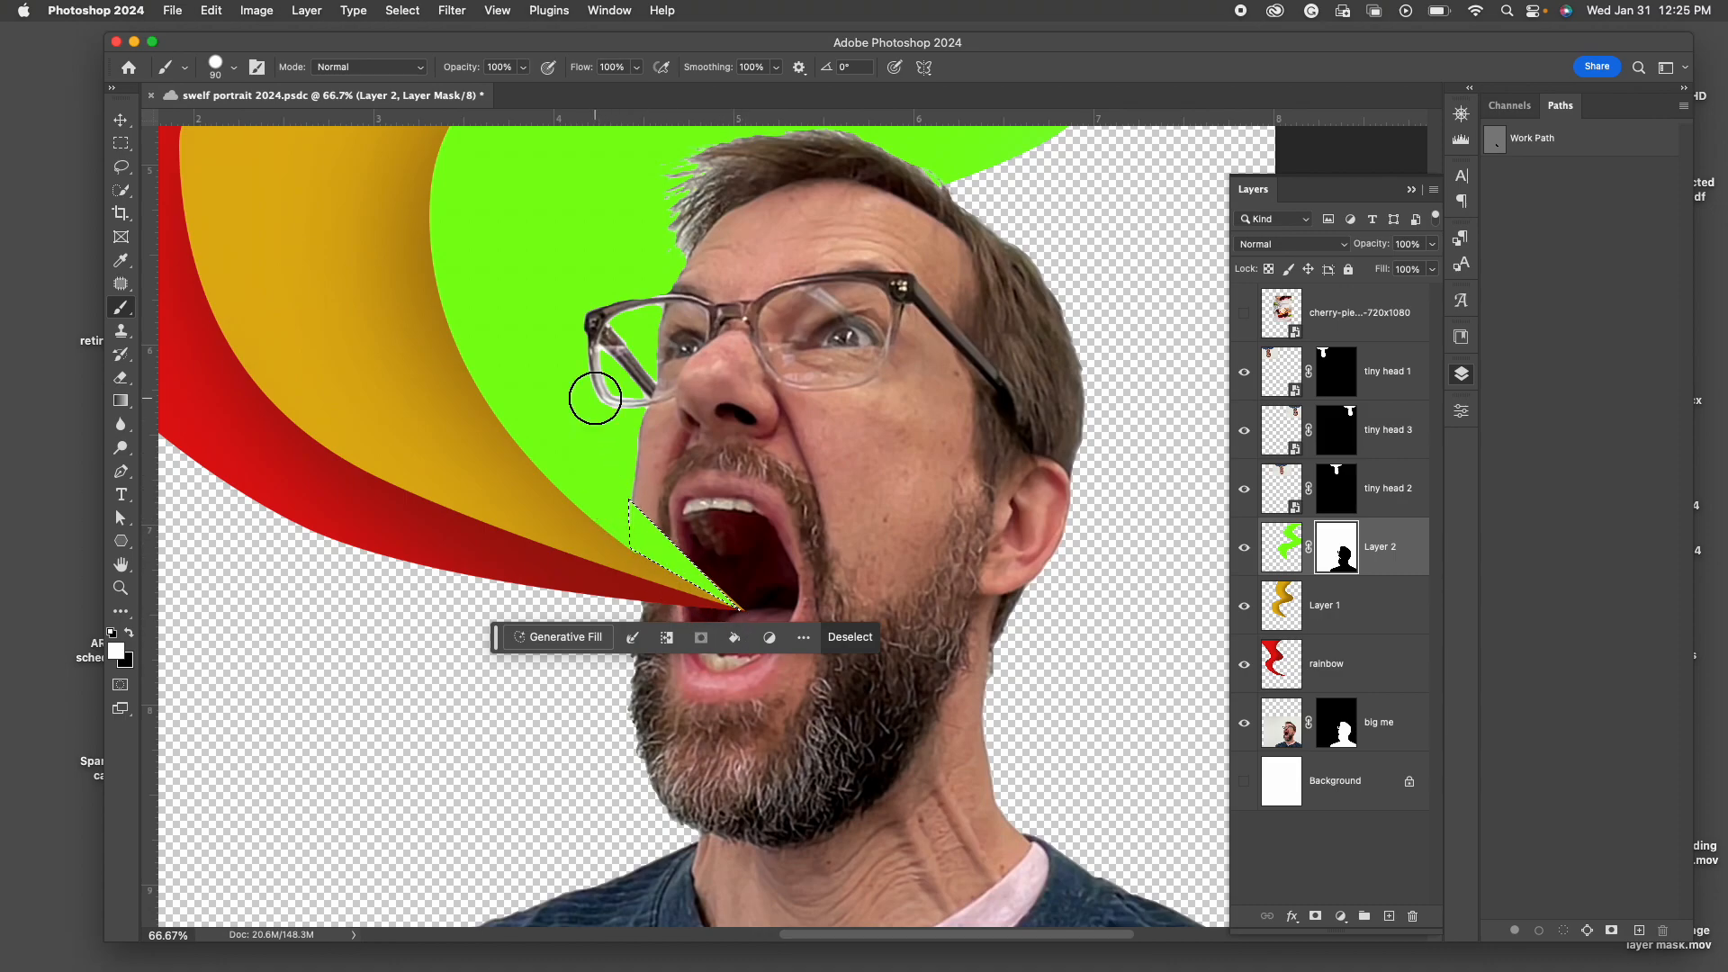
key("super+d")
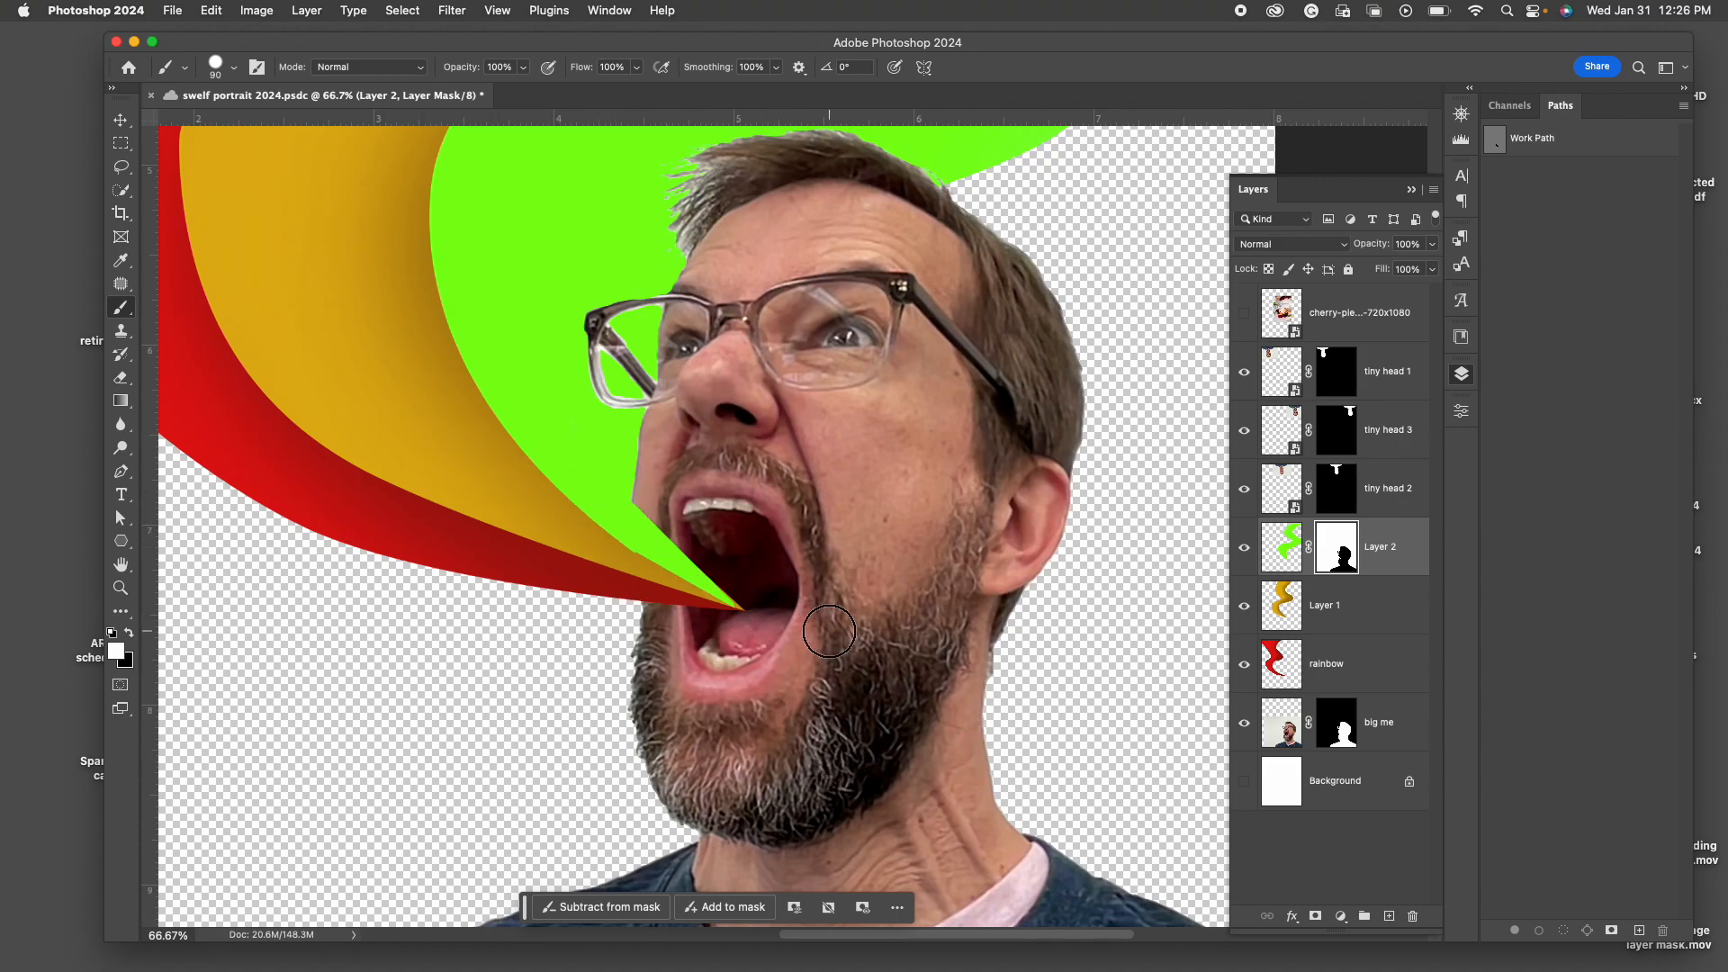
key("super+minus")
key("super+minus")
key("super+minus")
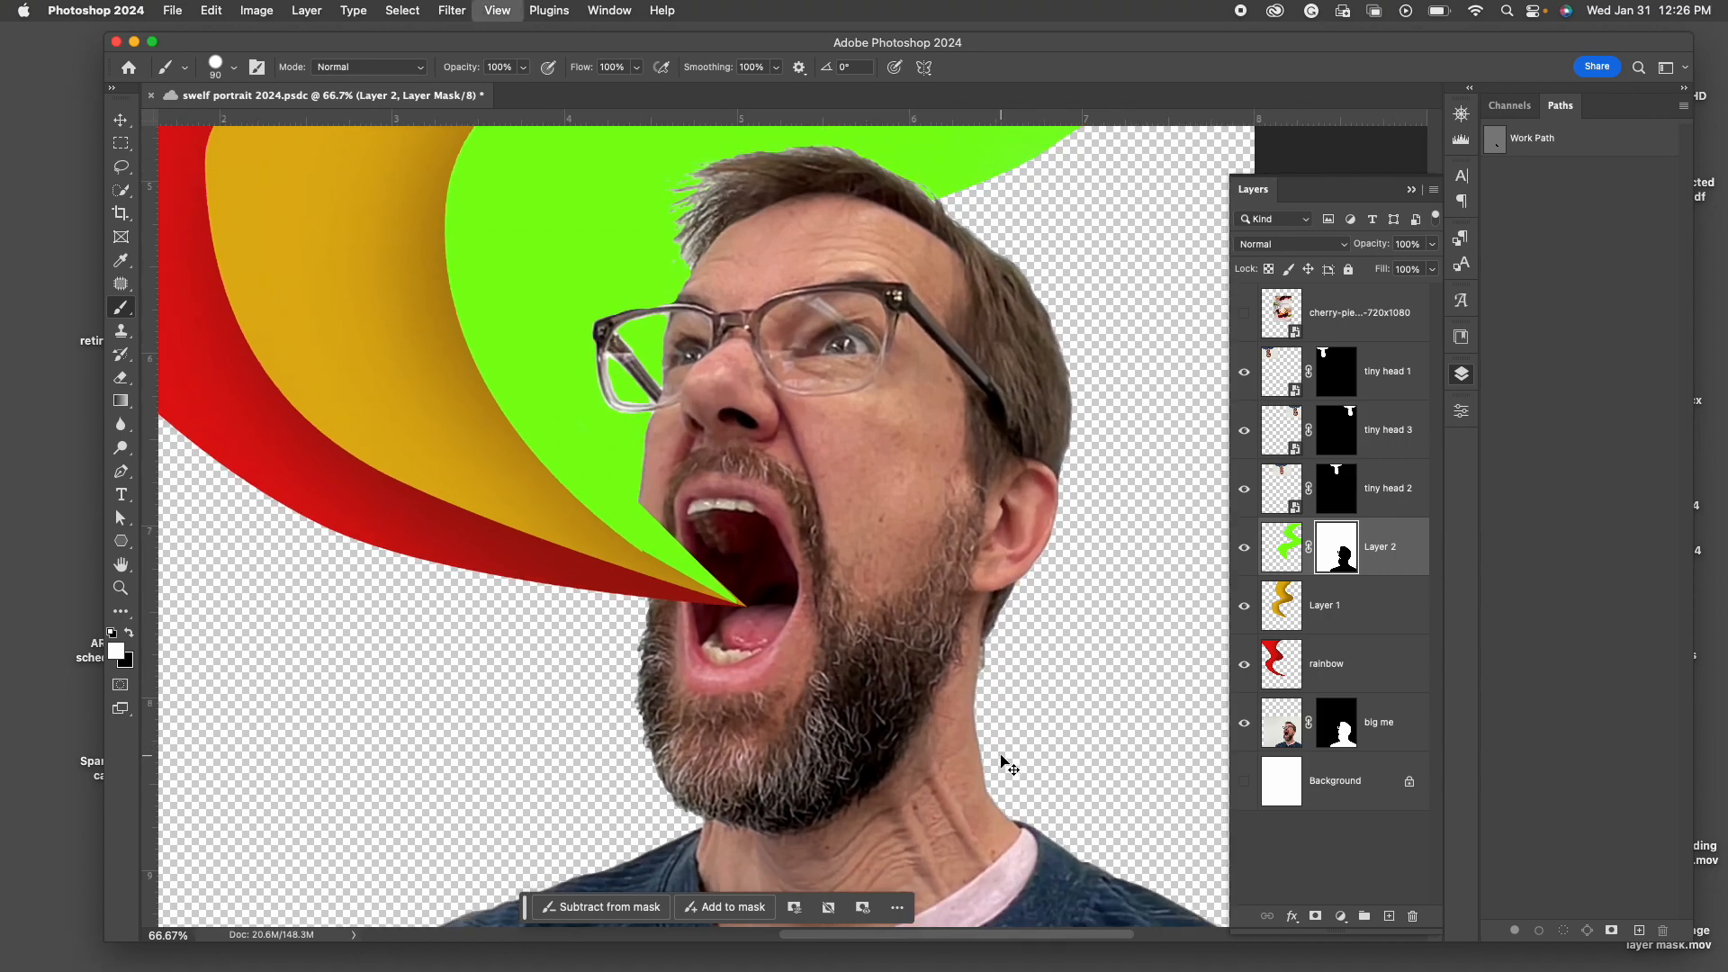